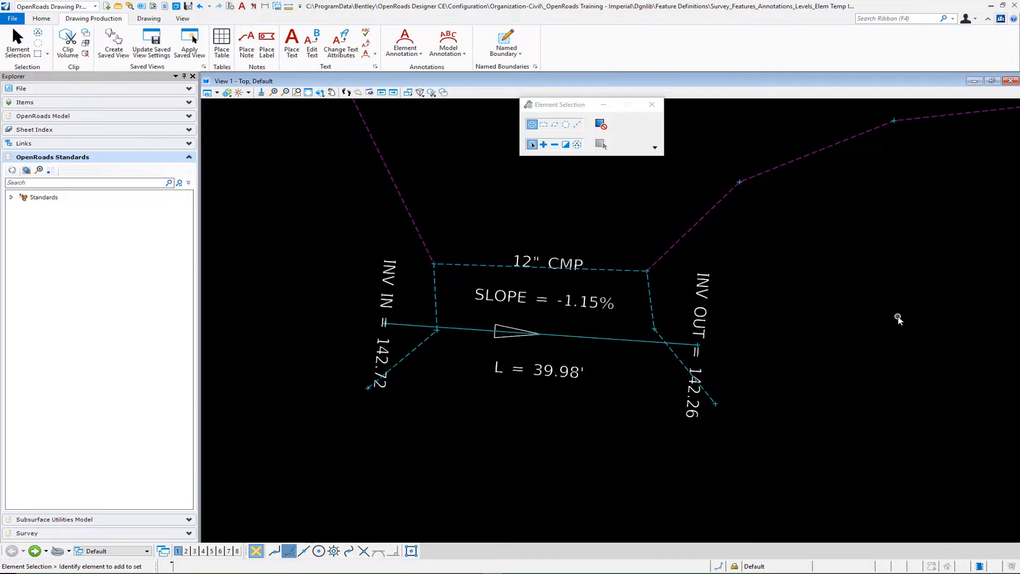
Close Element Selection to begin placing a text label beside the culvert annotation
click(914, 273)
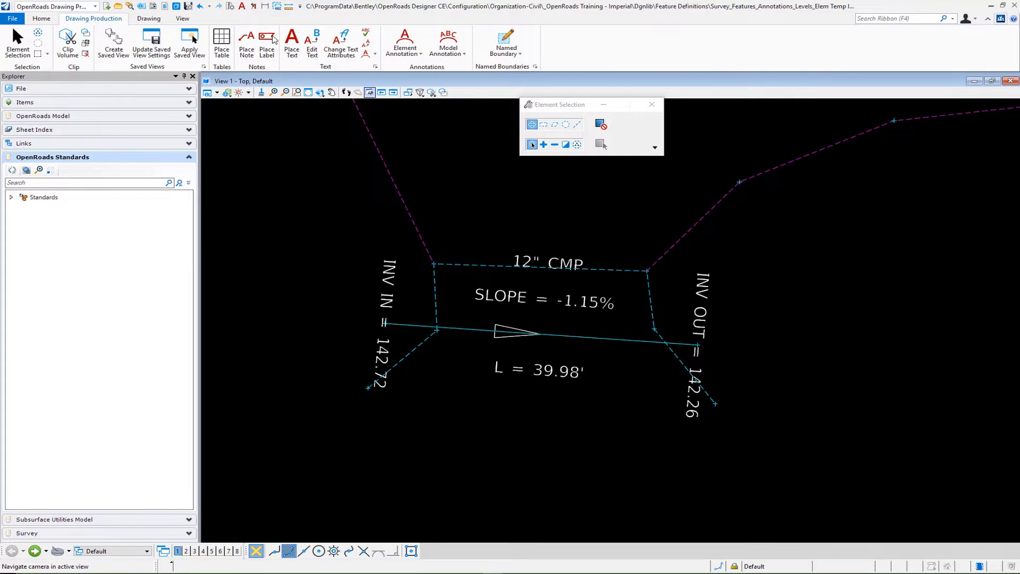
Start Place Text and set the text style to Survey Topo Label
click(293, 43)
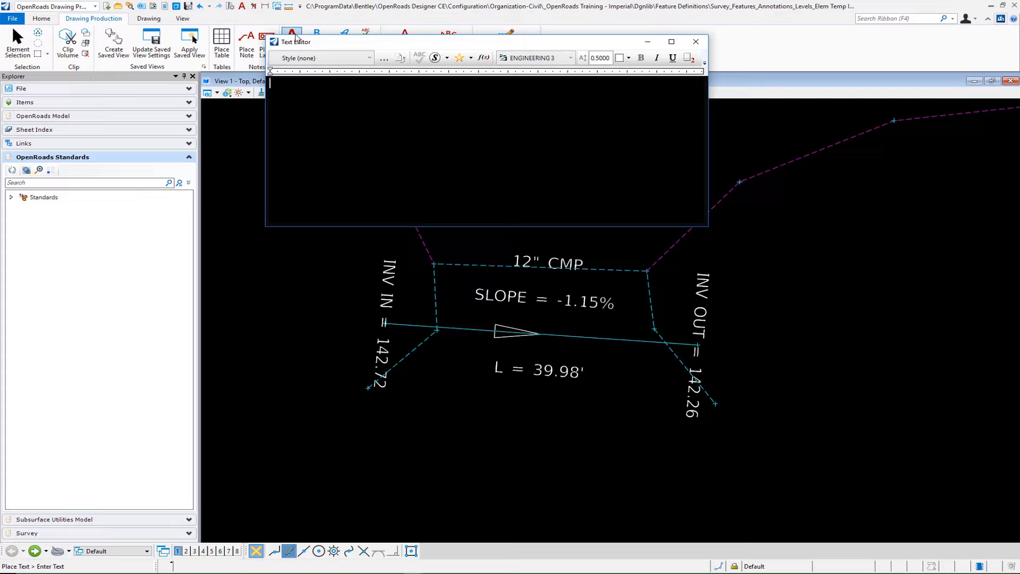
click(346, 64)
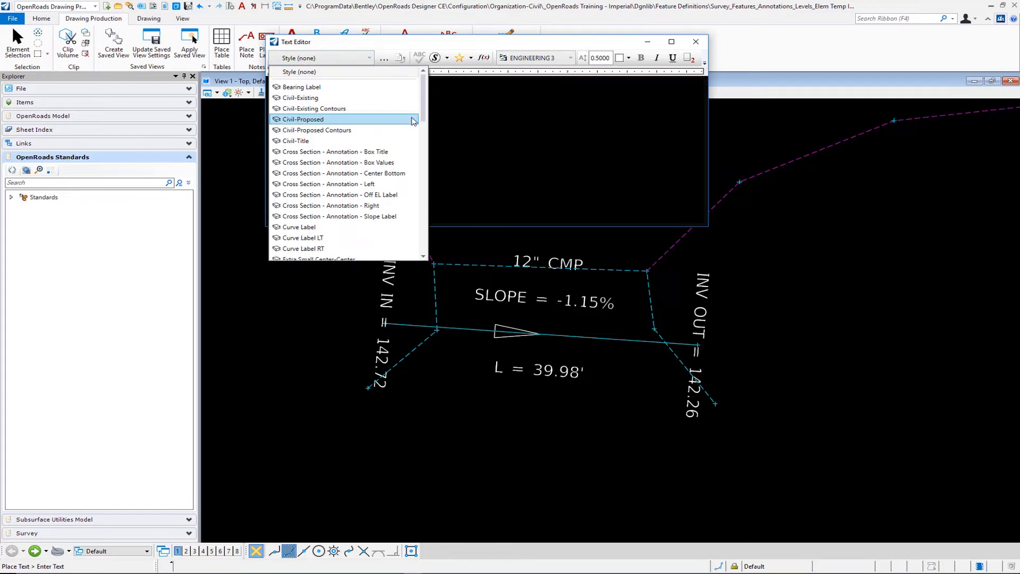
scroll(424, 154, down, 2)
scroll(424, 154, down, 10)
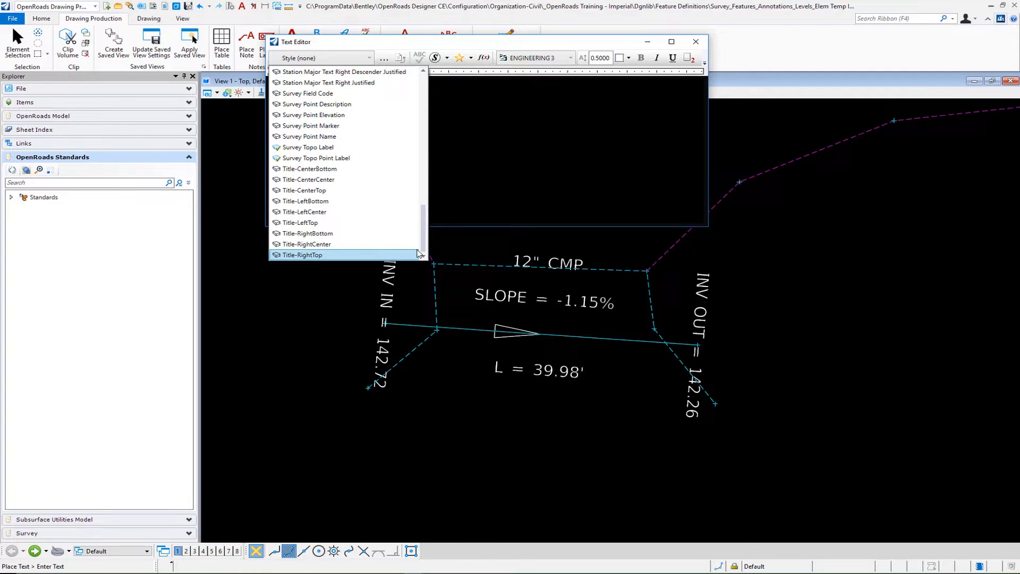
click(361, 149)
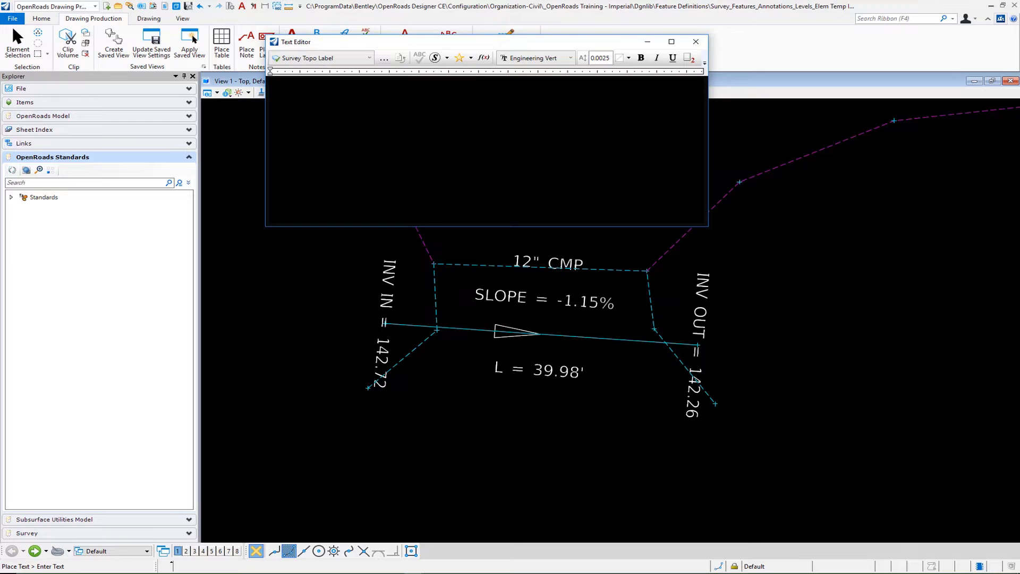
Insert a Length3d field from OpenRoads Linear 3d Annotation Fields, previewing 0.00
click(484, 58)
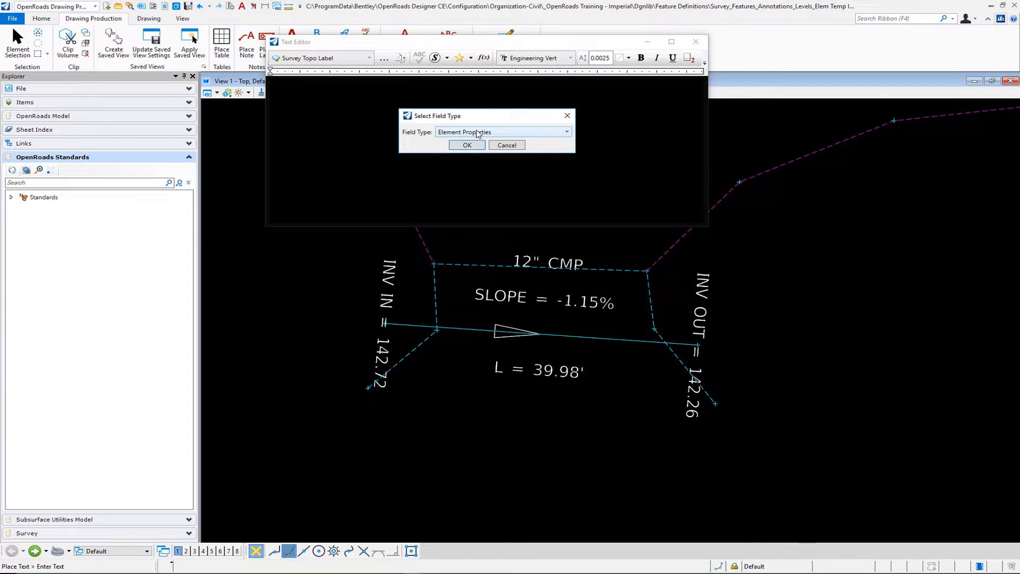
click(478, 132)
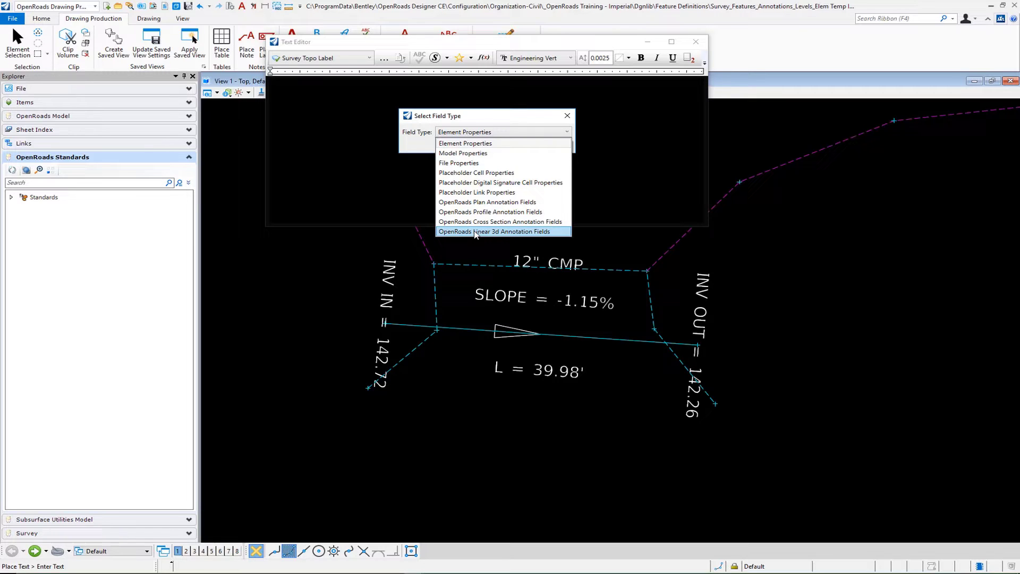
click(475, 231)
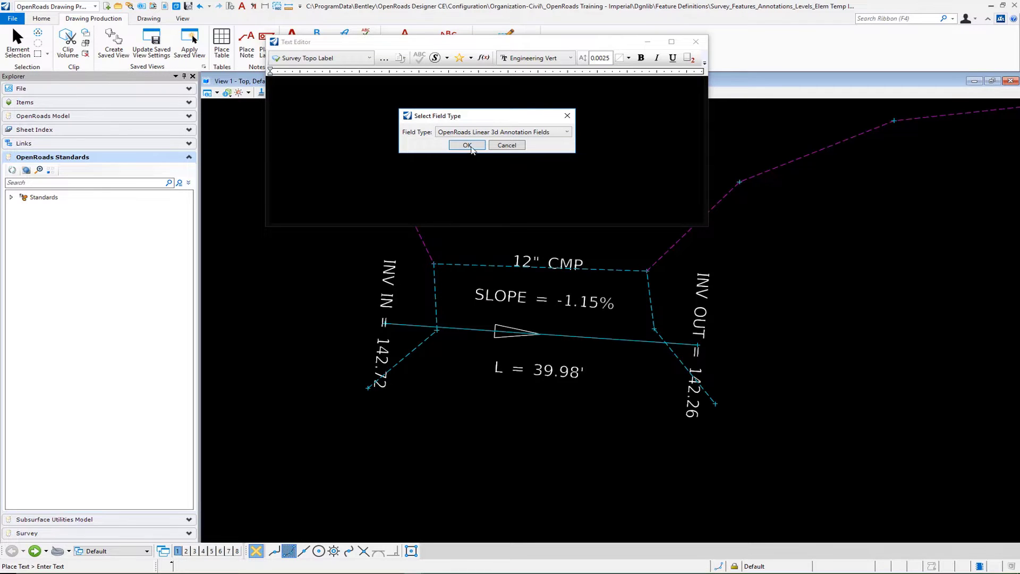
click(470, 149)
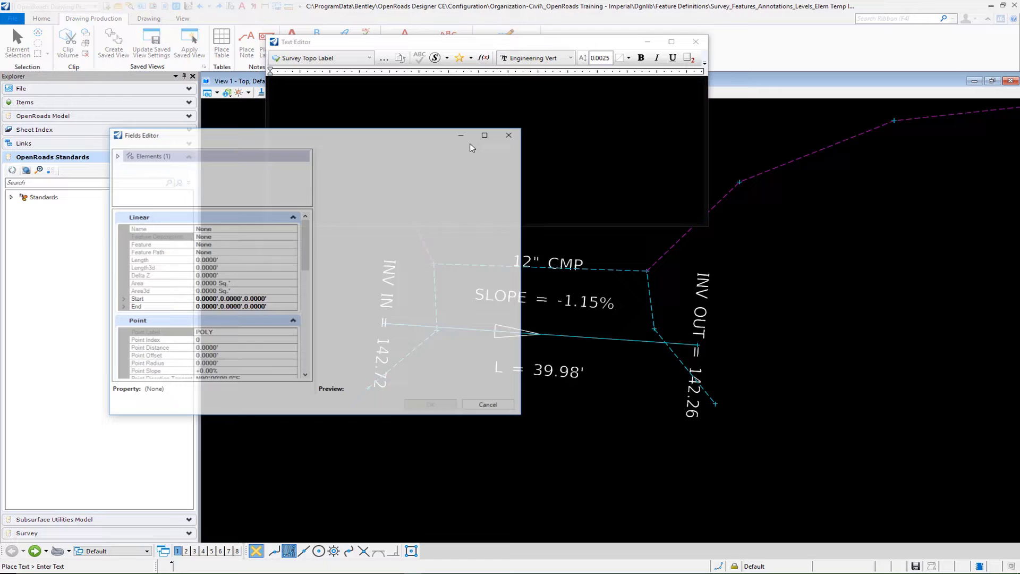
drag(349, 137, 549, 84)
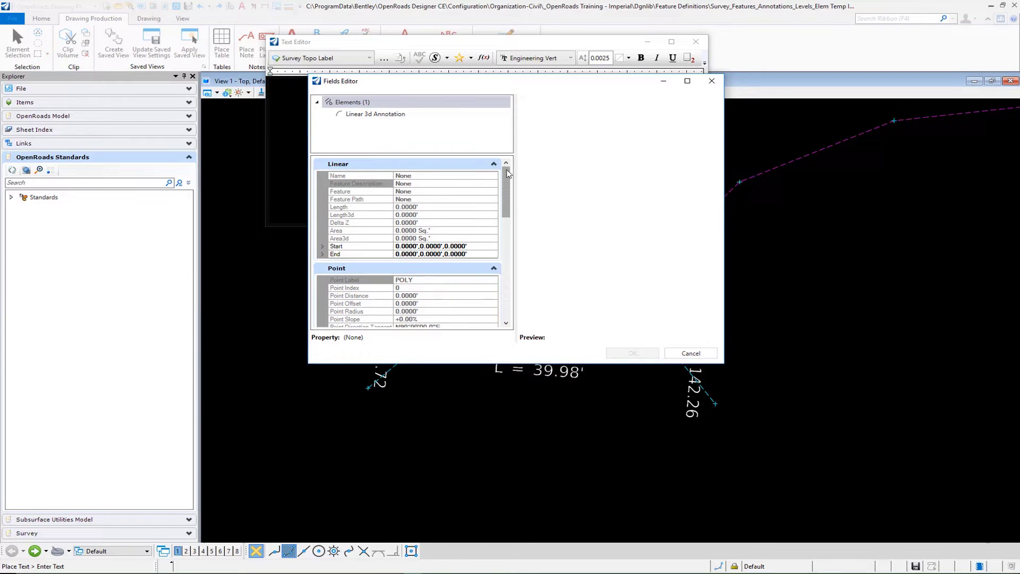
click(353, 215)
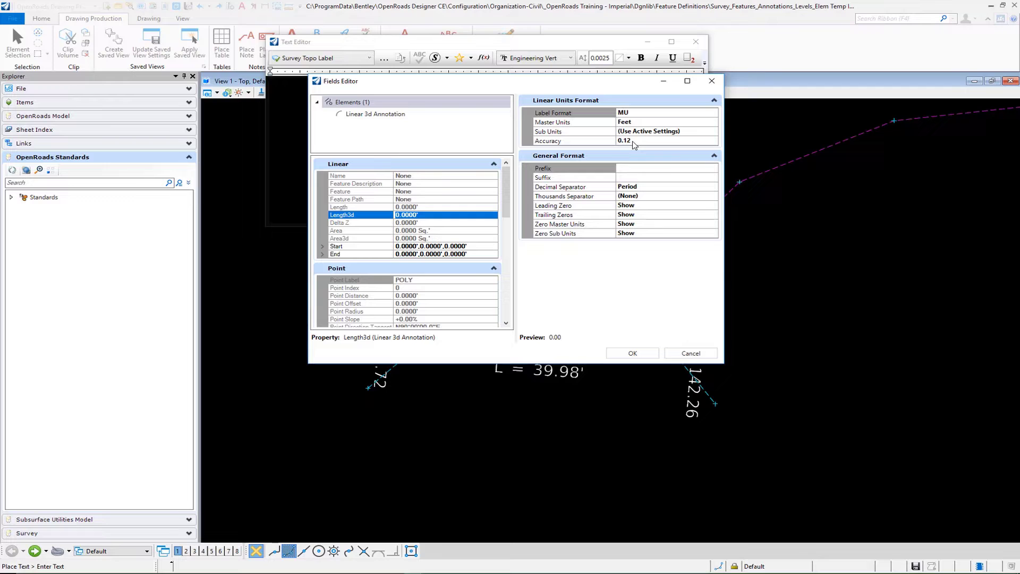
click(633, 353)
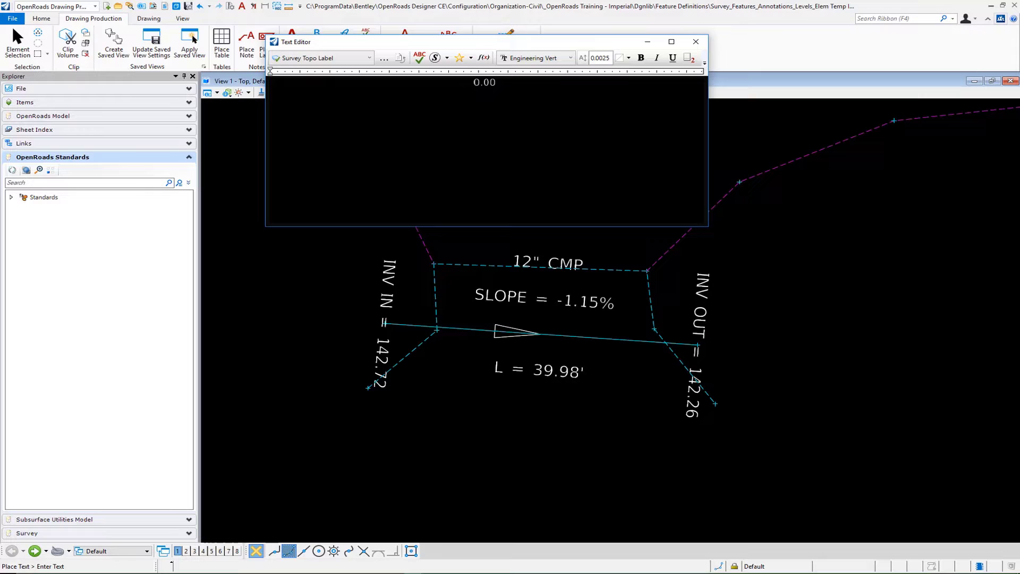
Save the 0.00 length field as a text favorite, clearing the editor
double_click(484, 83)
right_click(488, 82)
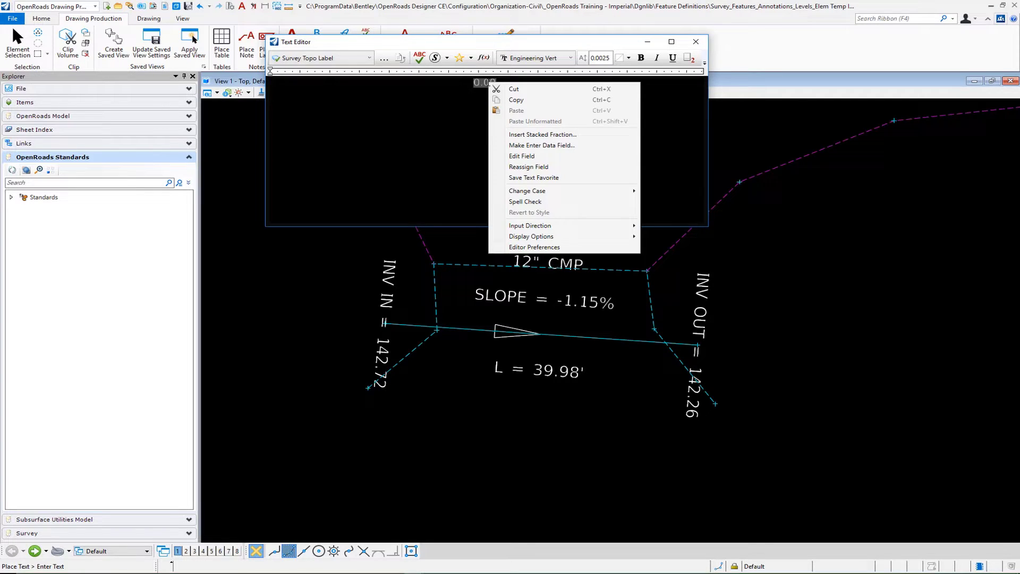
click(520, 177)
click(475, 199)
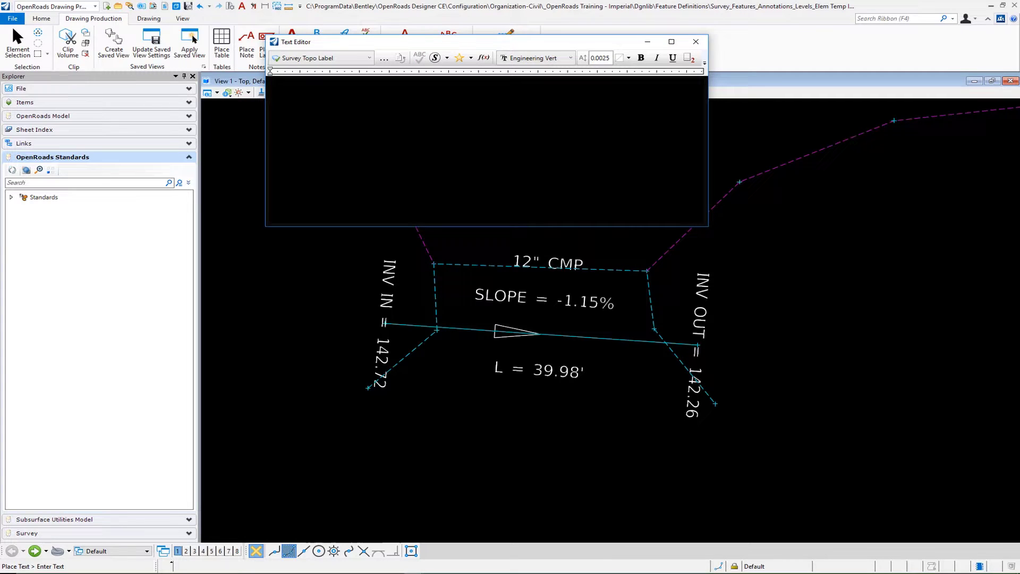
Rename the 0.00 text favorite to 'Line Length 3D'
click(471, 59)
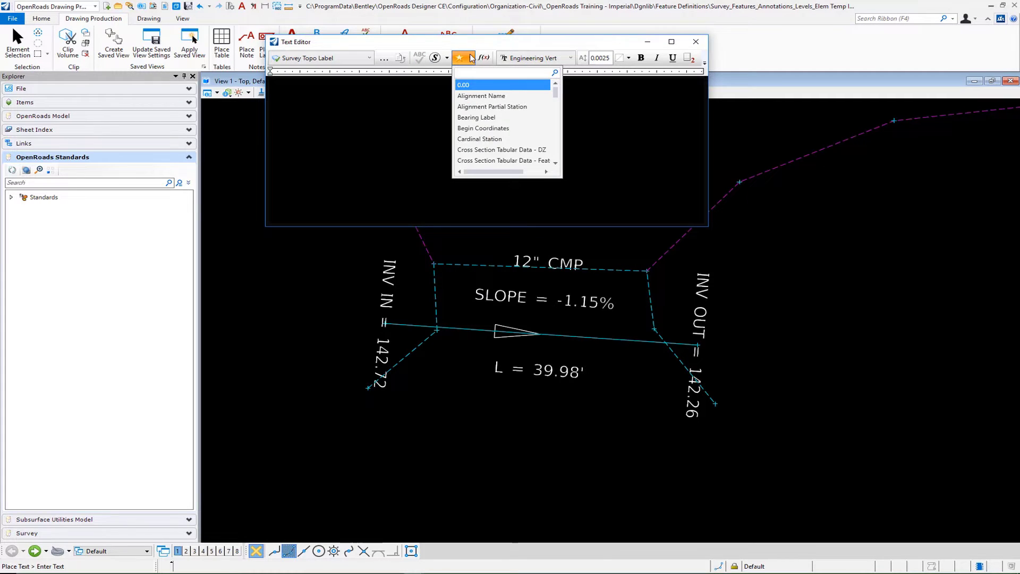
right_click(476, 87)
click(493, 88)
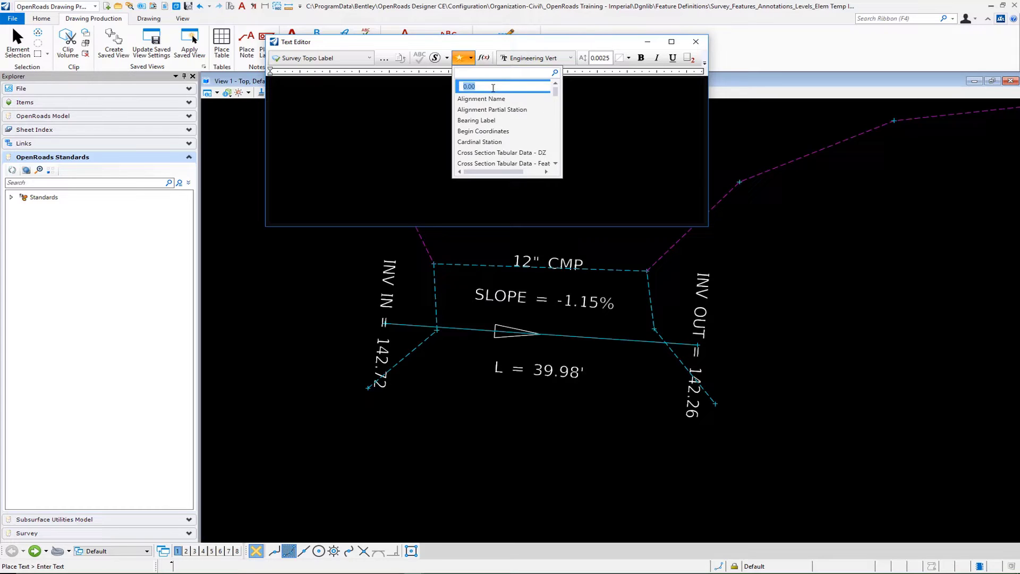
text(Lione)
key(BackSpace)
key(BackSpace)
key(BackSpace)
text(ne Length 3D)
key(Return)
click(428, 141)
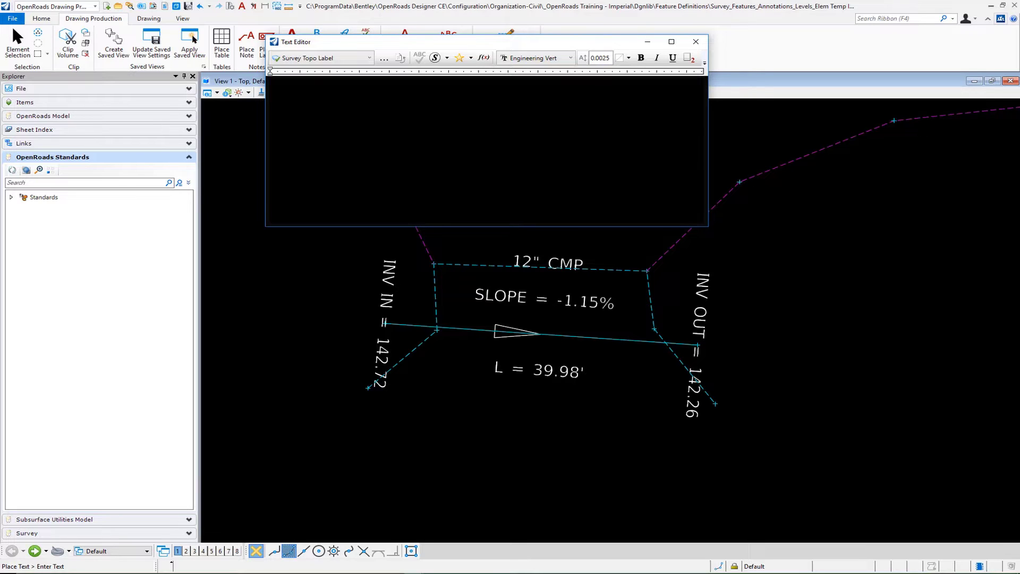
Choose the Line Slope property from OpenRoads Linear 3d Annotation Fields
click(485, 58)
click(496, 134)
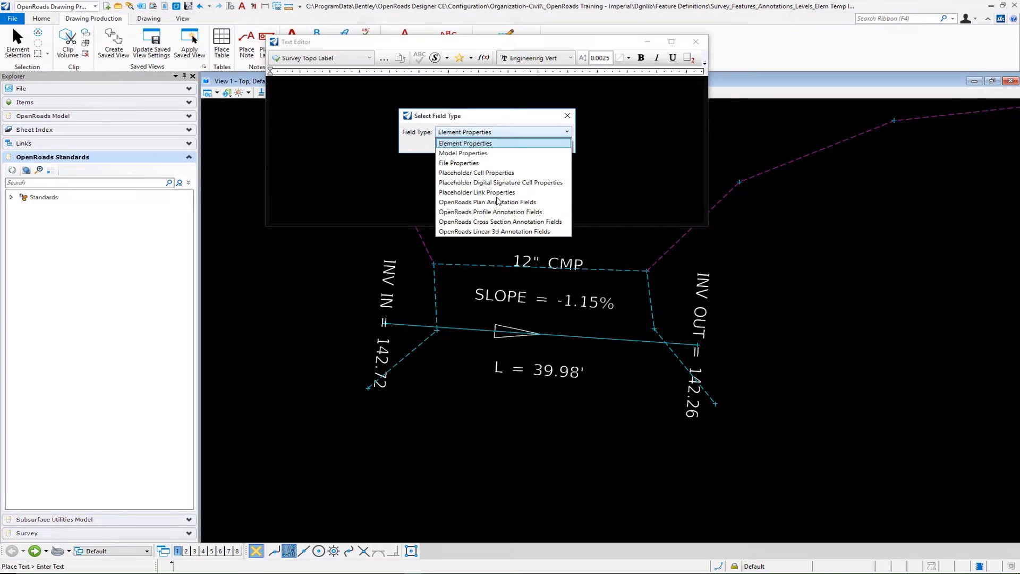
click(494, 232)
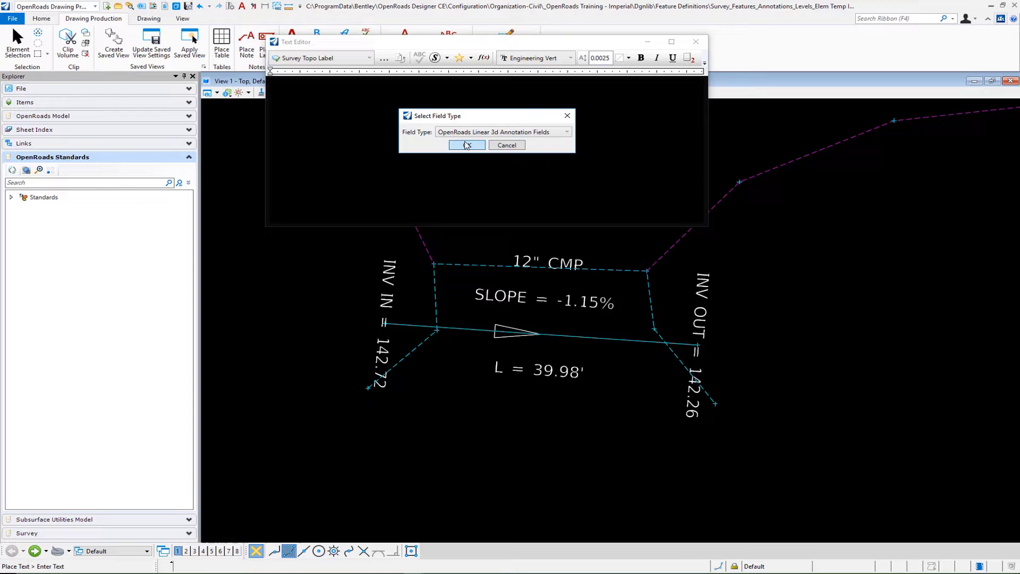
click(468, 146)
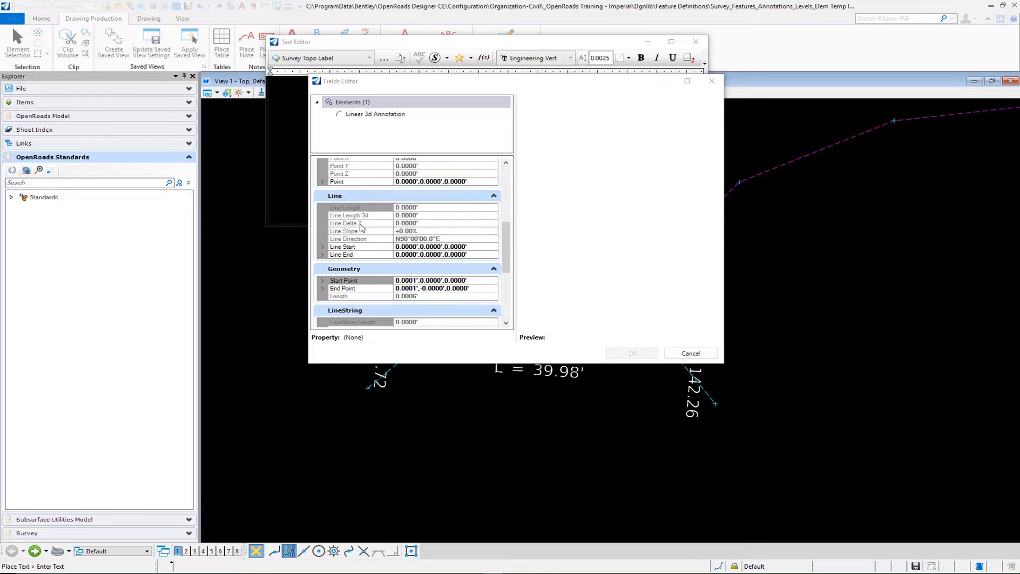
click(422, 232)
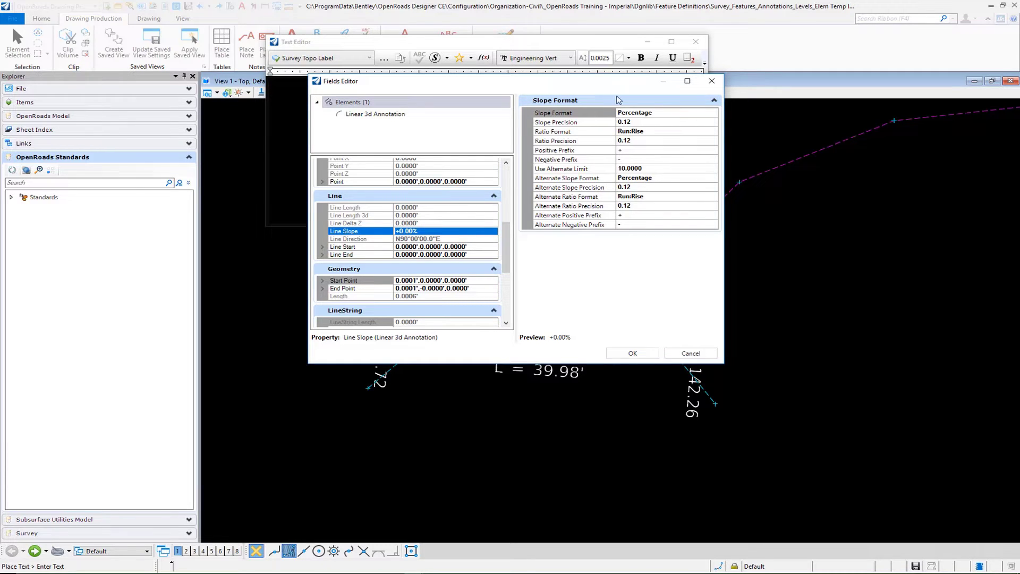
drag(627, 87, 388, 36)
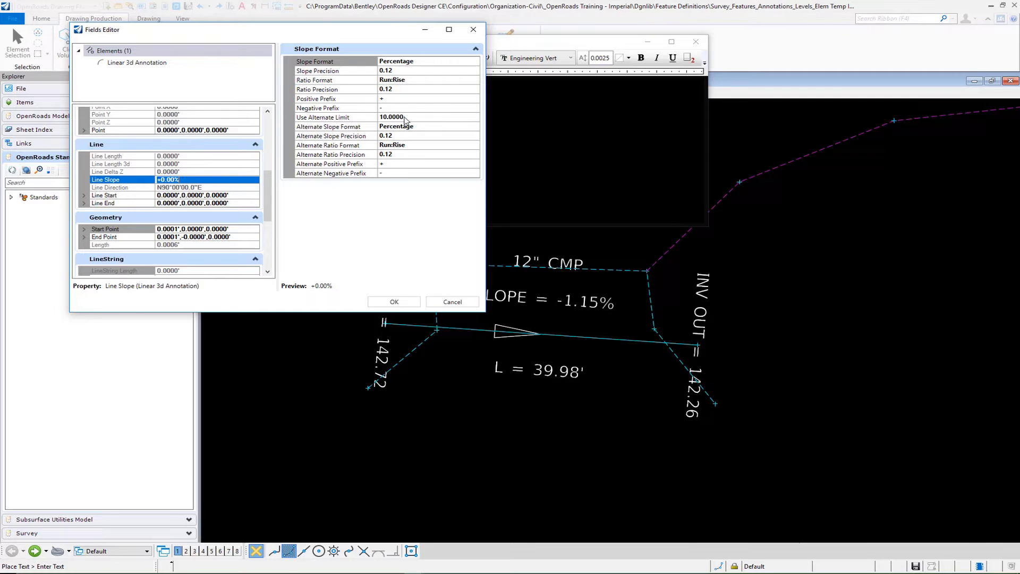
Set Use Alternate Limit to 100, clear both positive prefixes, and insert the 0.00% field
click(407, 116)
double_click(407, 116)
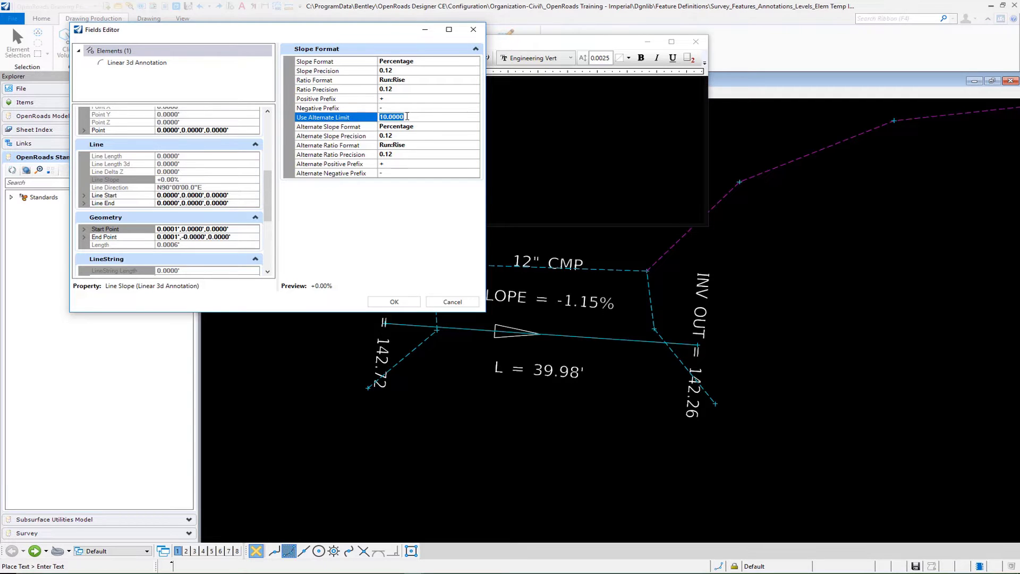
text(100)
key(Tab)
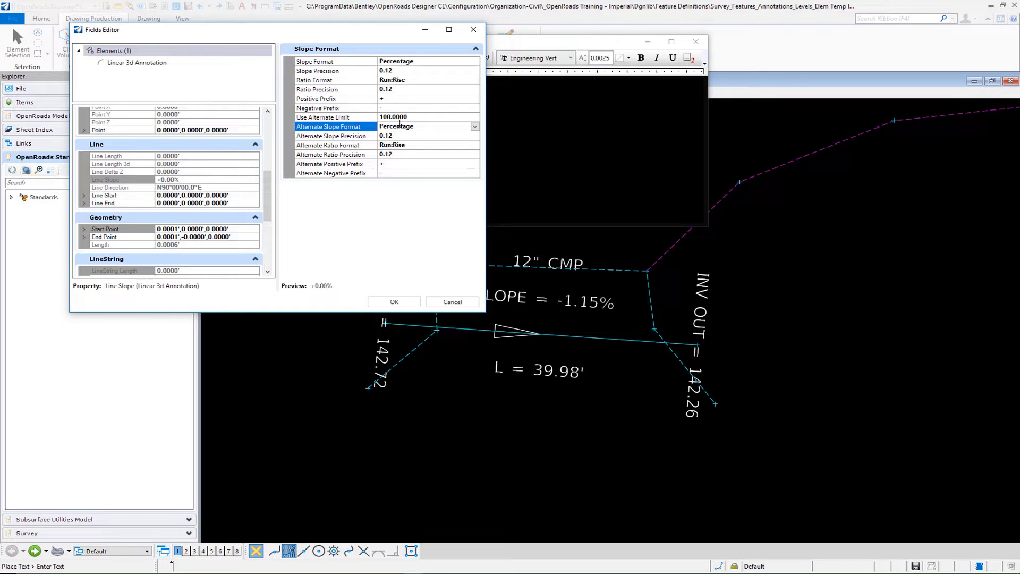
click(389, 97)
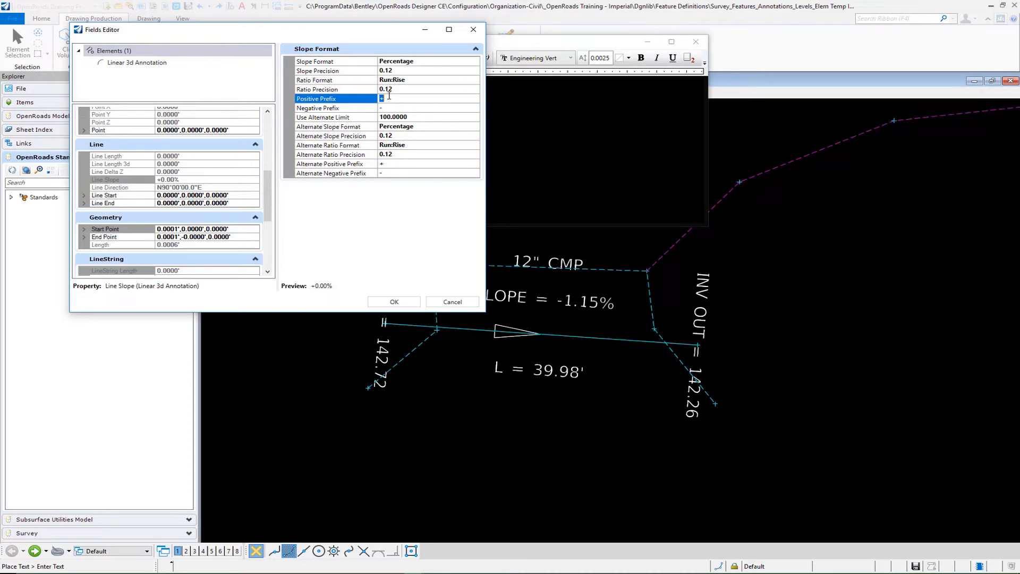
key(BackSpace)
key(Tab)
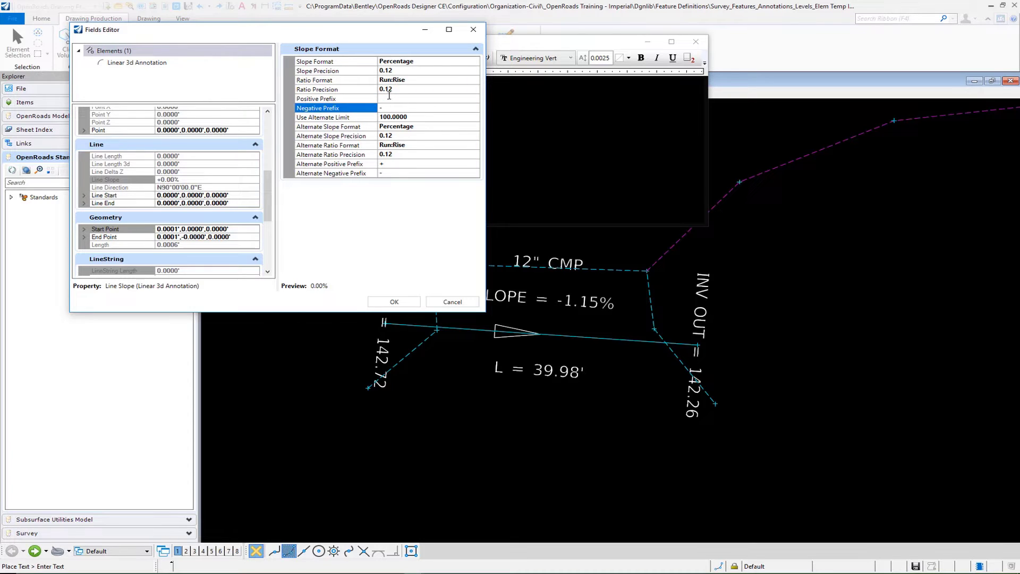
click(389, 165)
key(BackSpace)
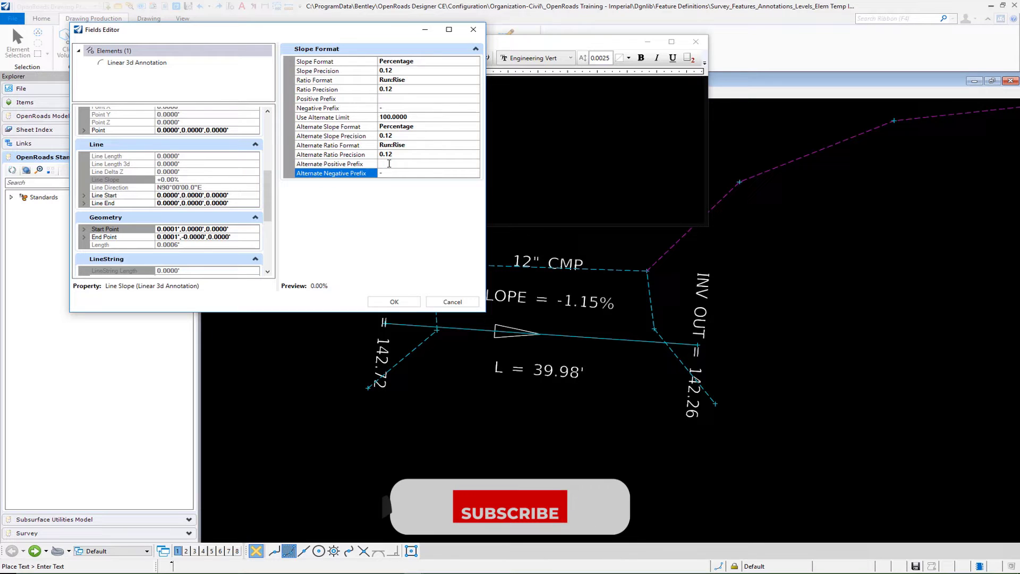
click(395, 302)
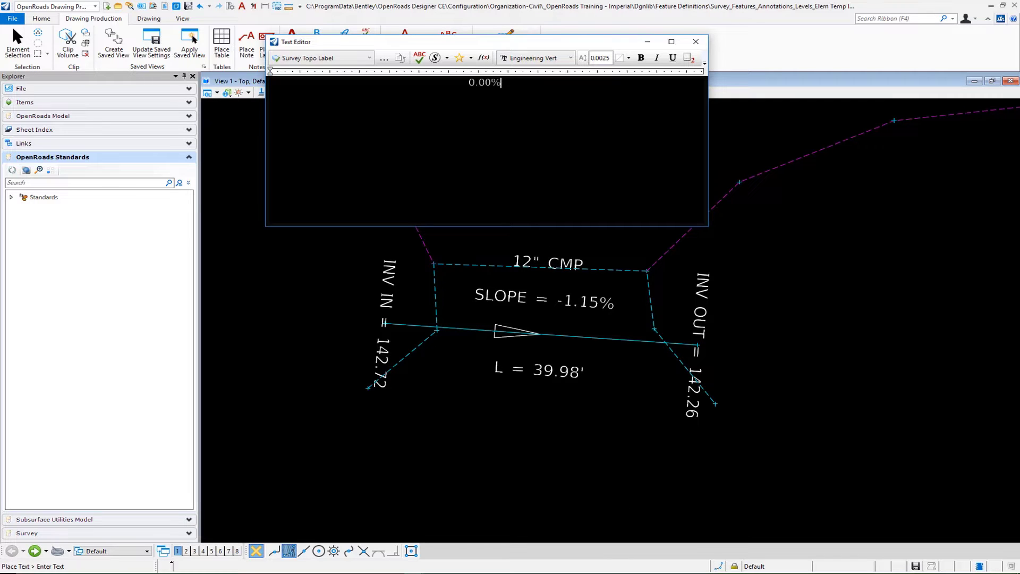
Save the 0.00% slope field as a text favourite
click(477, 83)
right_click(478, 83)
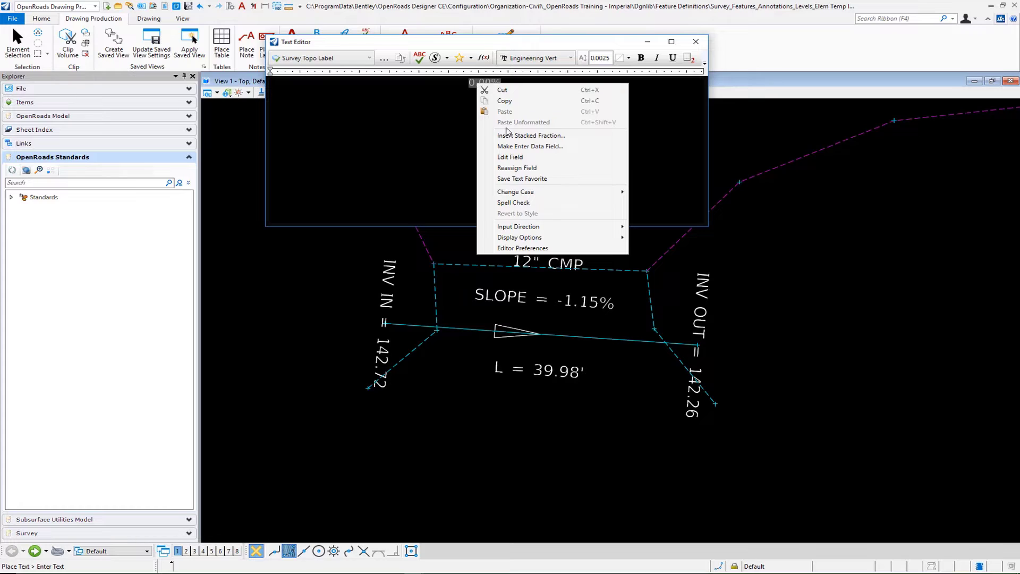
click(522, 178)
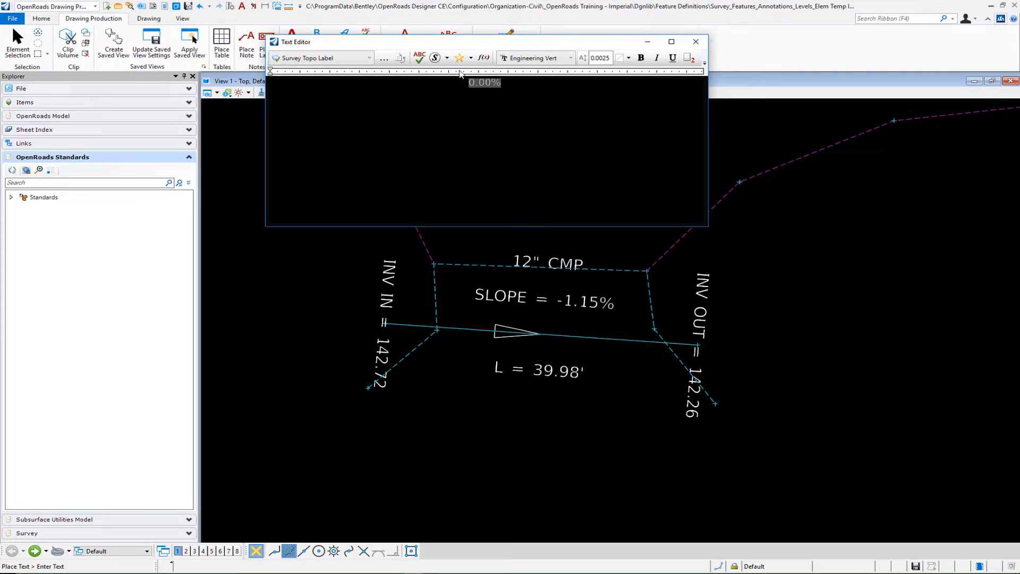
Rename the 0.00% favourite to Line Slope 3D
click(471, 58)
right_click(501, 87)
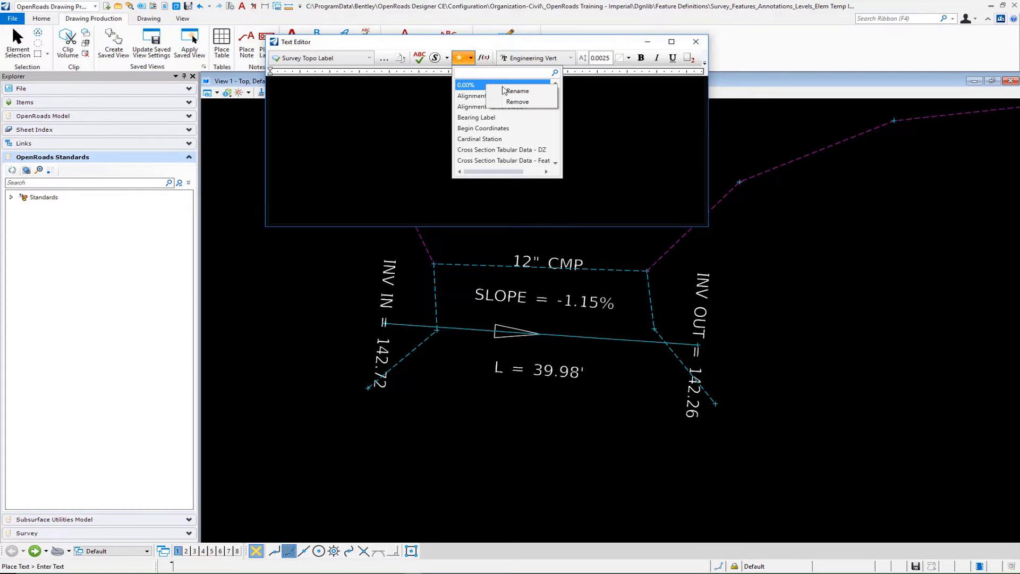
click(505, 91)
text(Line Slope 3D)
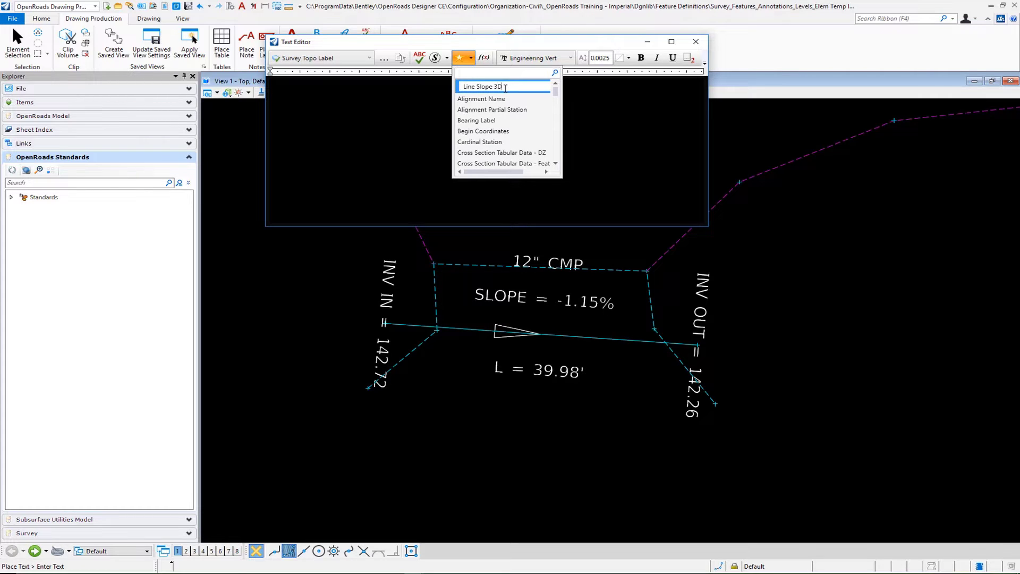
key(Return)
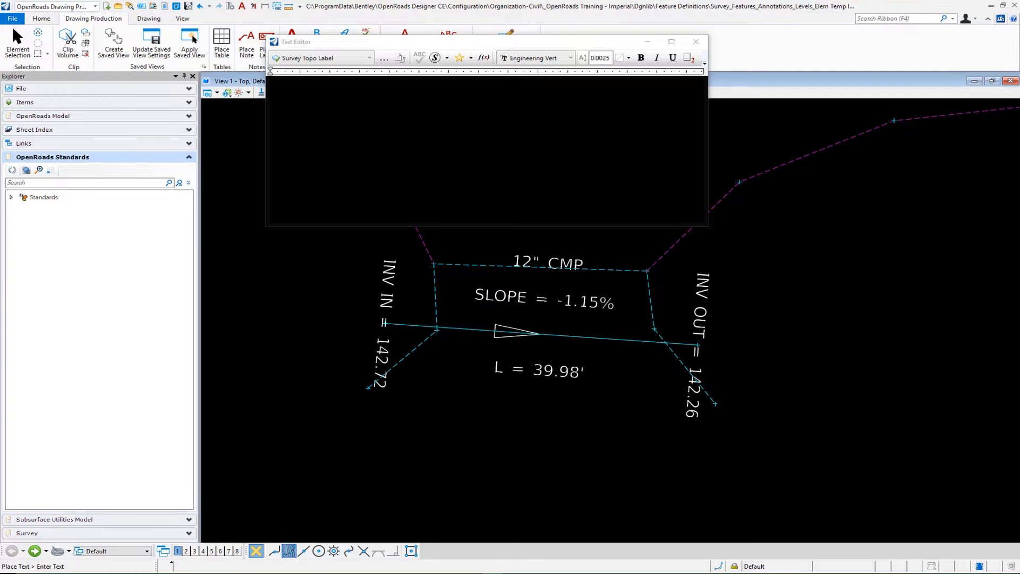
Insert a Point Z field from OpenRoads Linear 3d Annotation Fields, reading 0.00
click(471, 58)
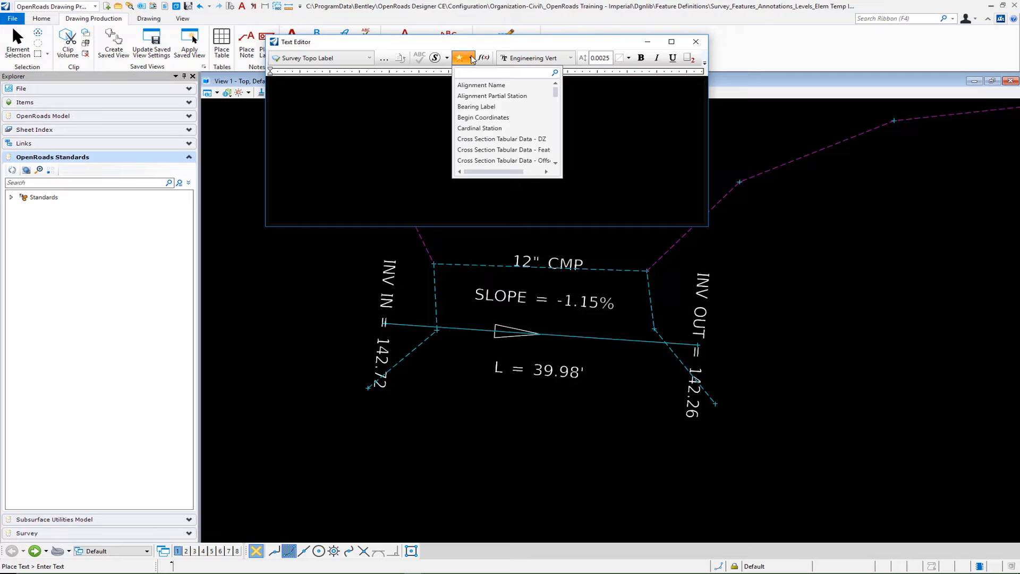
click(485, 58)
click(485, 58)
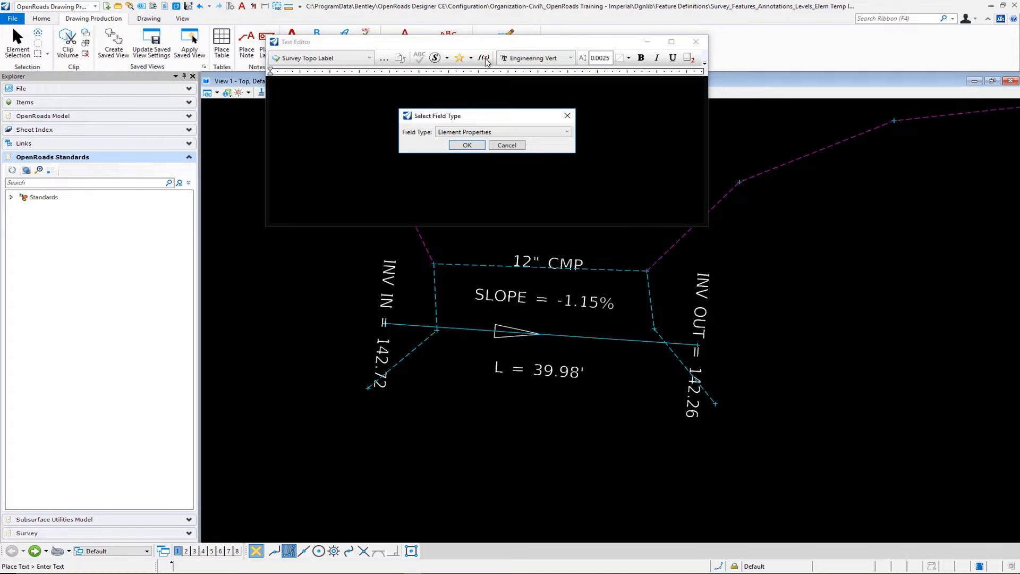
click(467, 133)
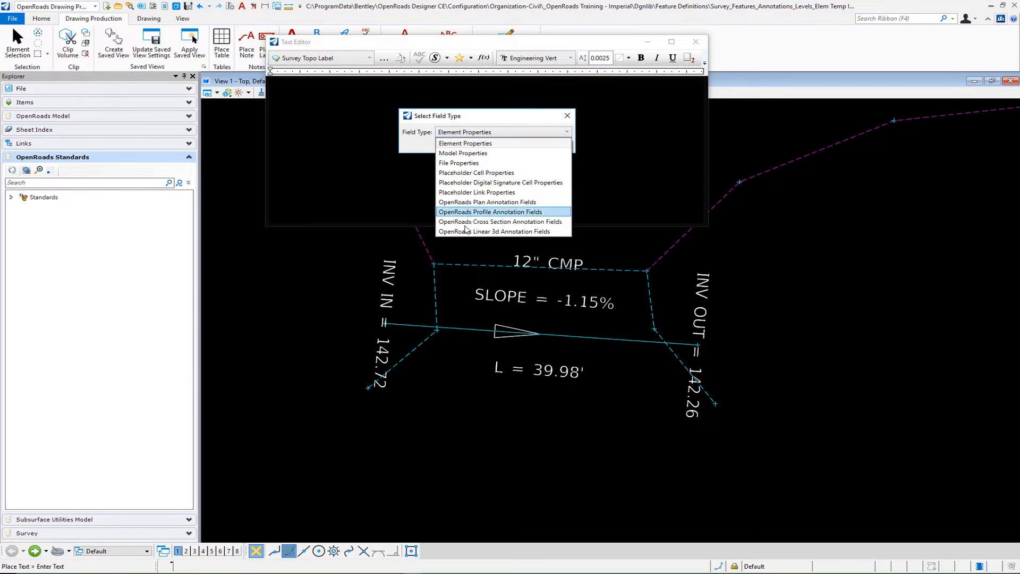
click(464, 231)
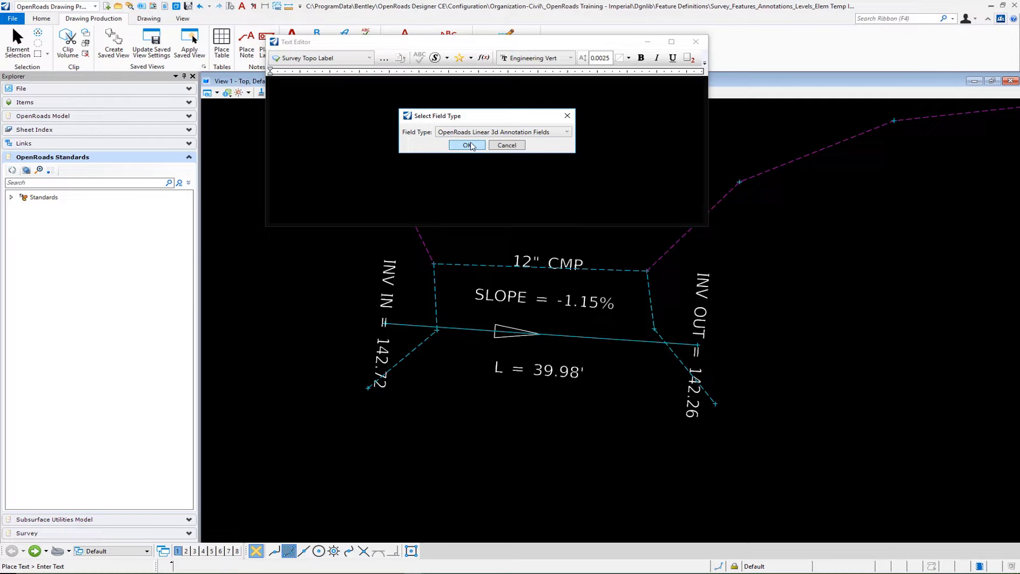
click(472, 147)
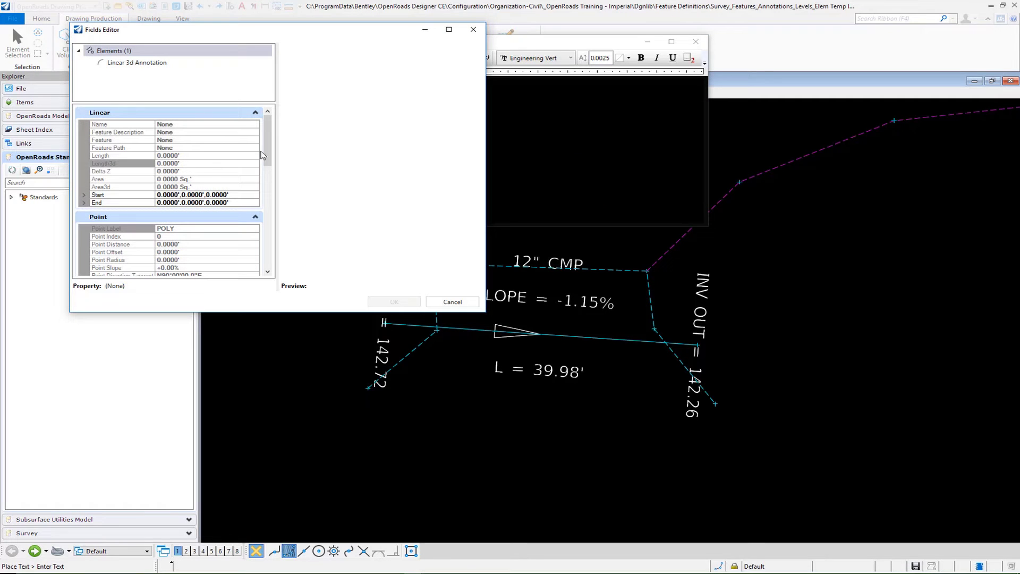
scroll(270, 172, down, 3)
scroll(268, 171, down, 2)
scroll(176, 221, down, 1)
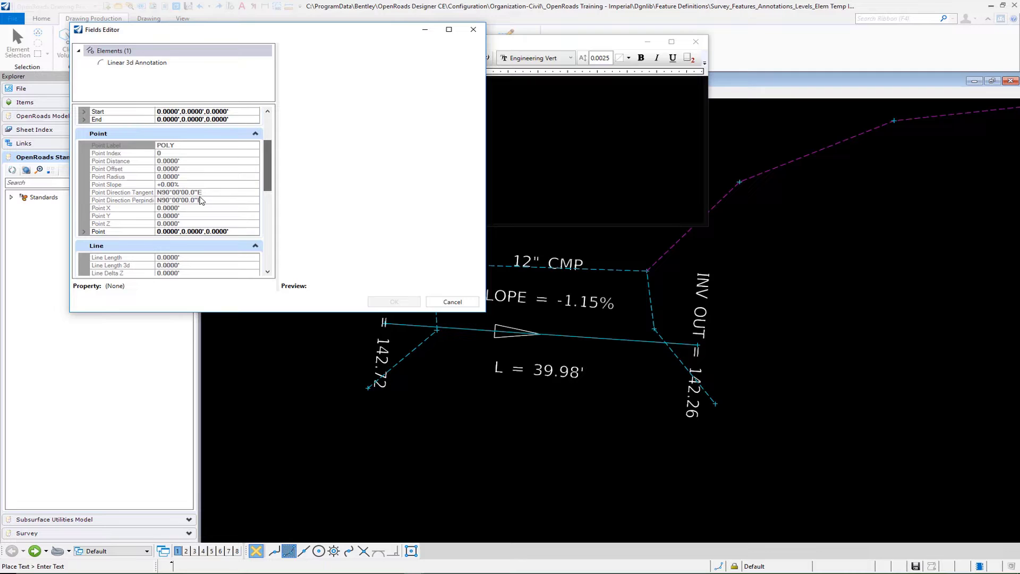
click(173, 224)
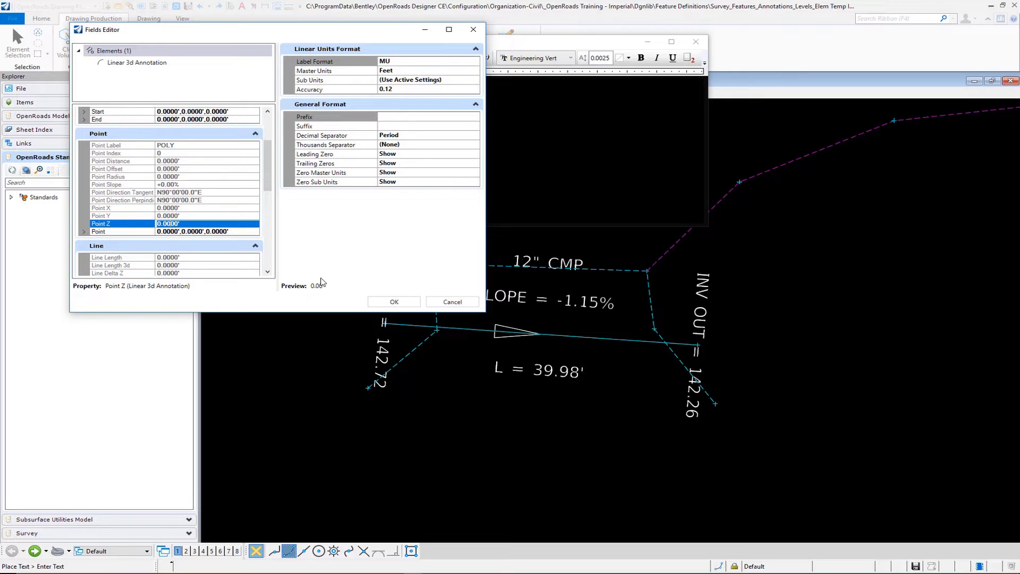
click(394, 302)
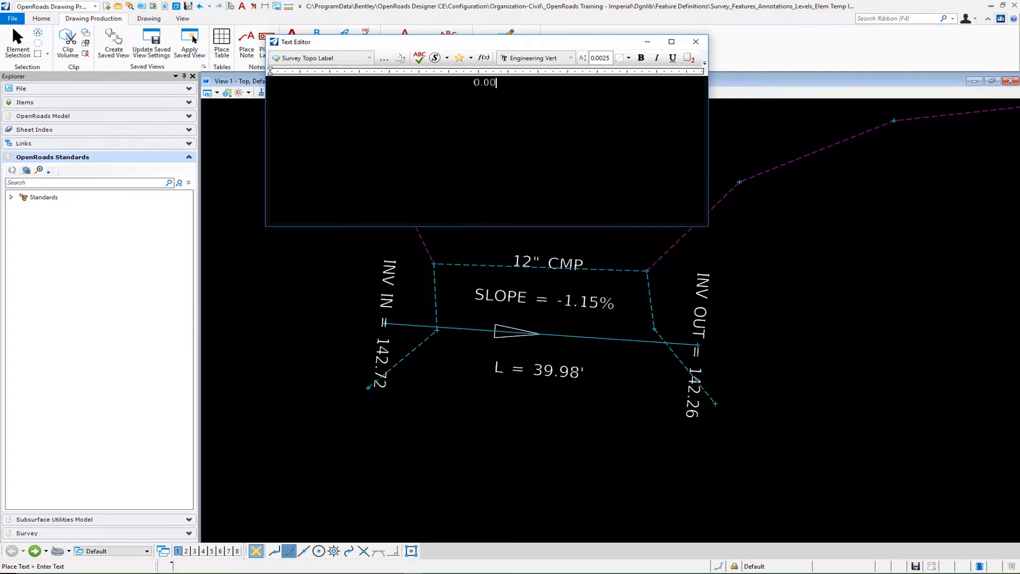
Save the 0.00 elevation field as a text favourite
click(485, 82)
right_click(491, 83)
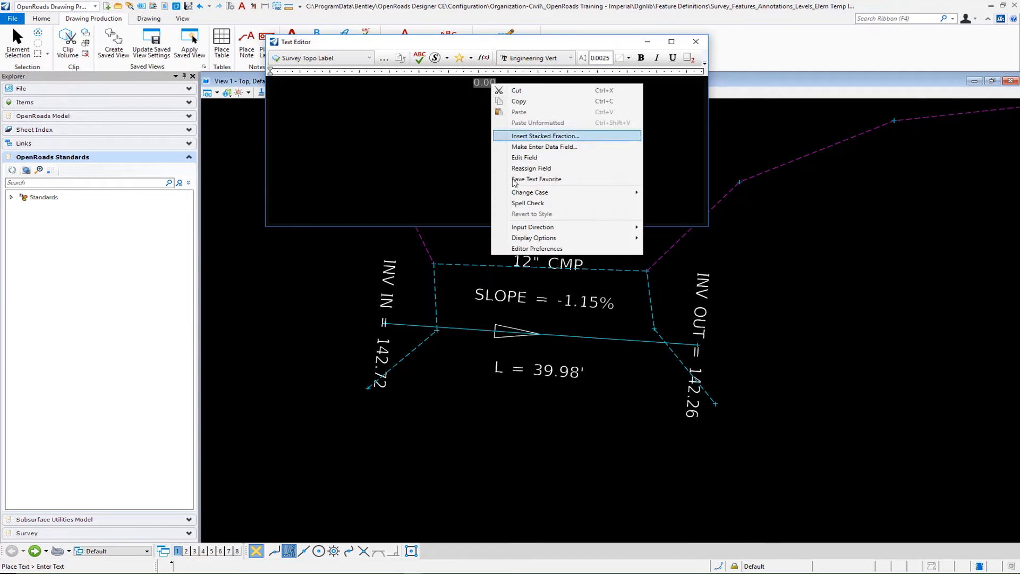
click(422, 164)
click(419, 164)
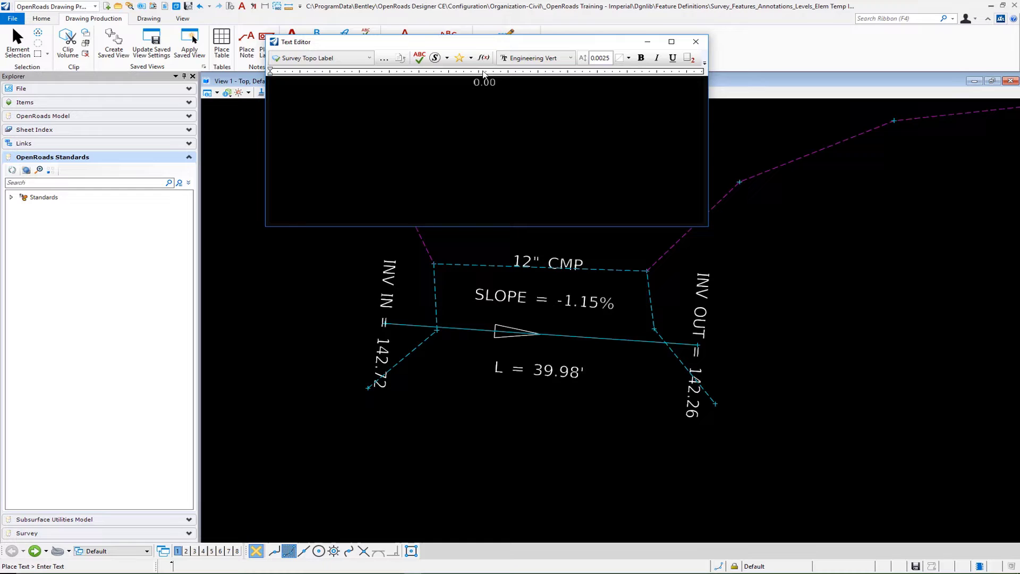
Rename the favourite to Point and close the Text Editor
click(471, 58)
right_click(480, 87)
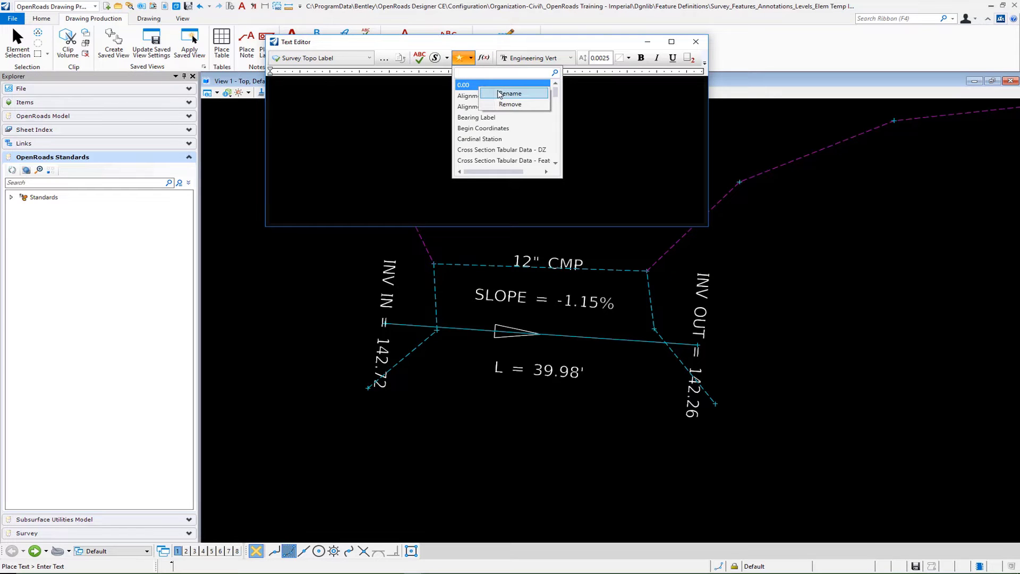
click(499, 94)
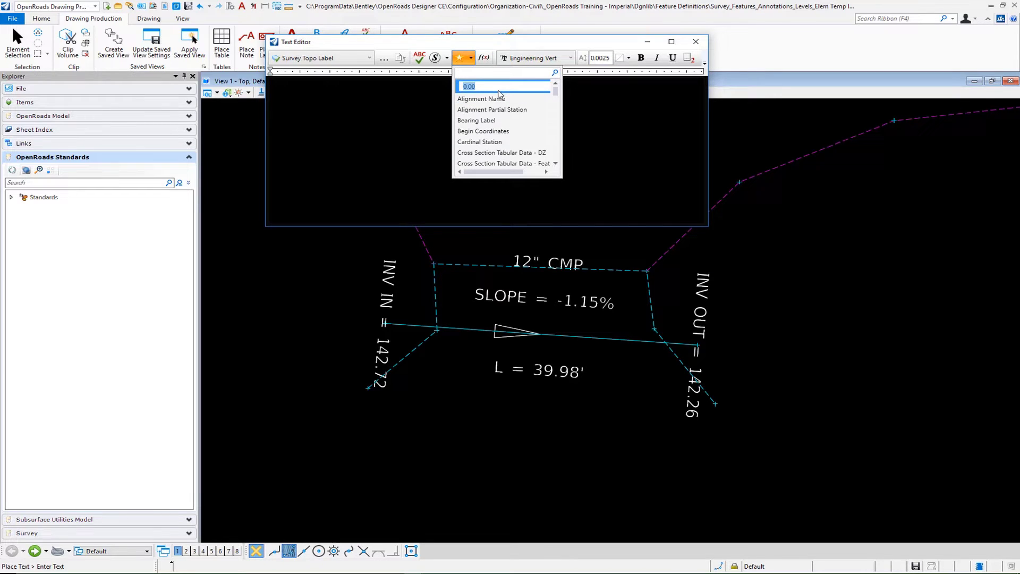
text(Point Elevation)
key(Return)
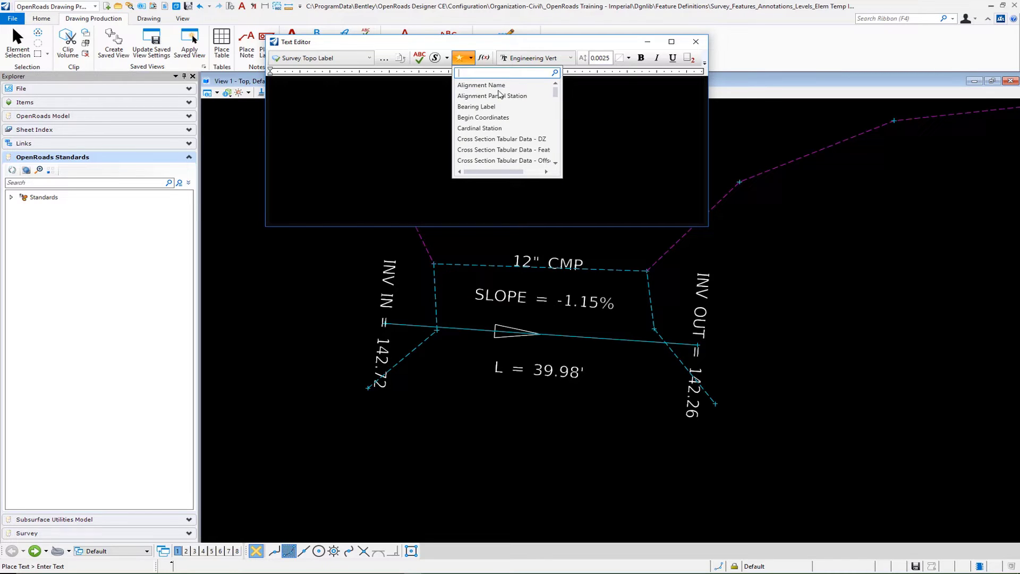
click(697, 47)
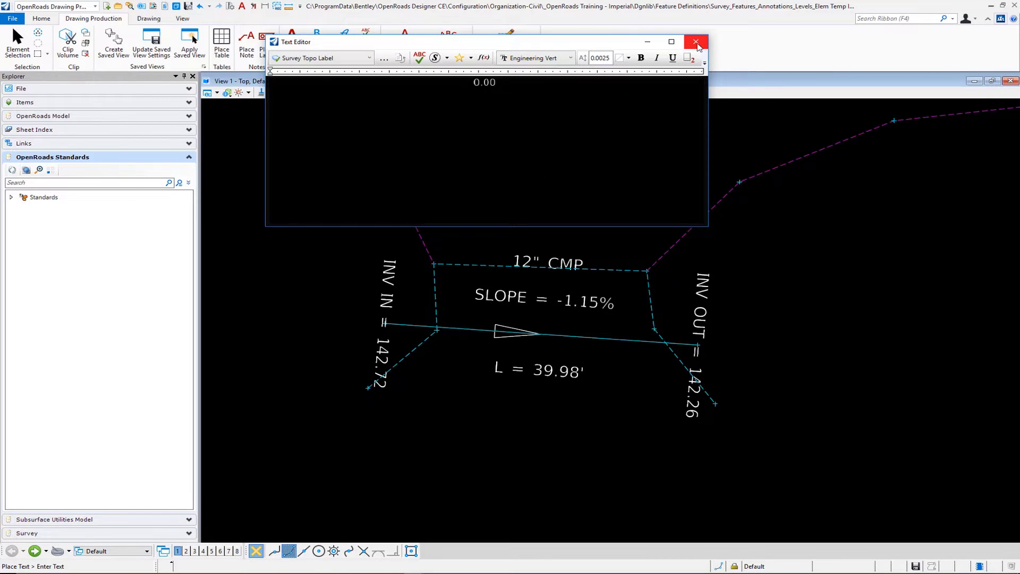
click(698, 45)
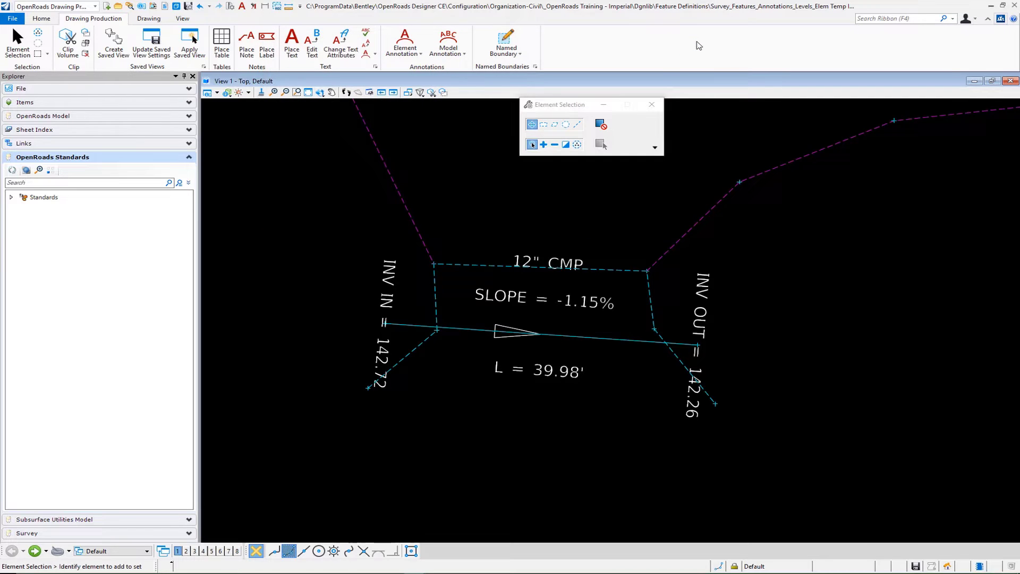
Expand the survey standards to Annotation Groups > Plan > Linear3d > Survey
click(10, 198)
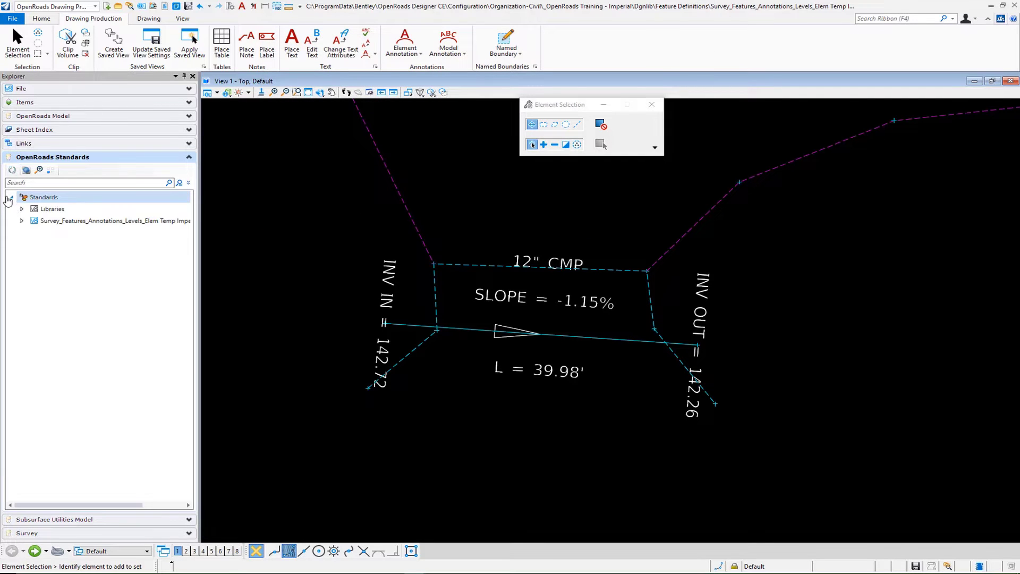
click(22, 221)
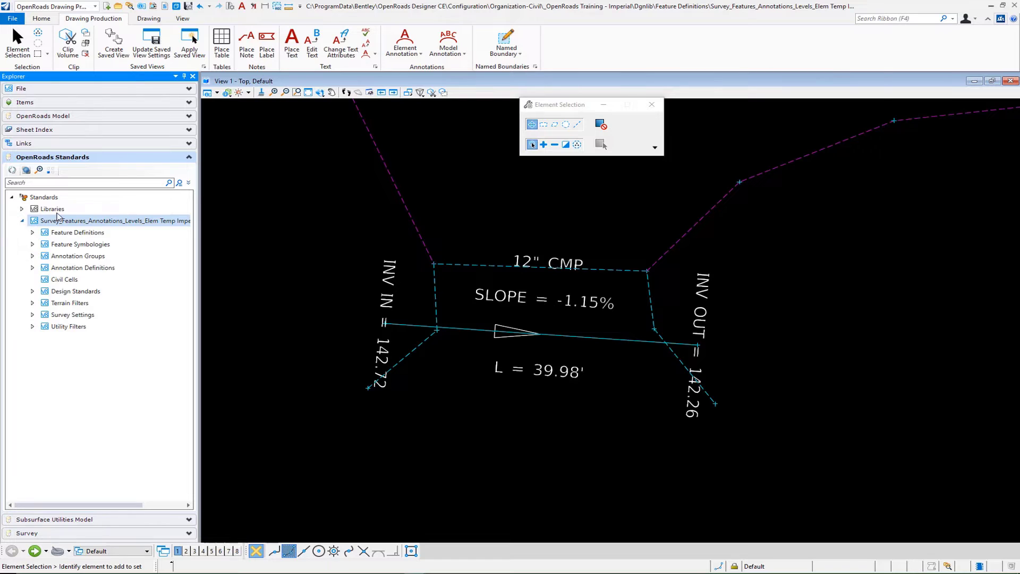
click(33, 256)
click(43, 268)
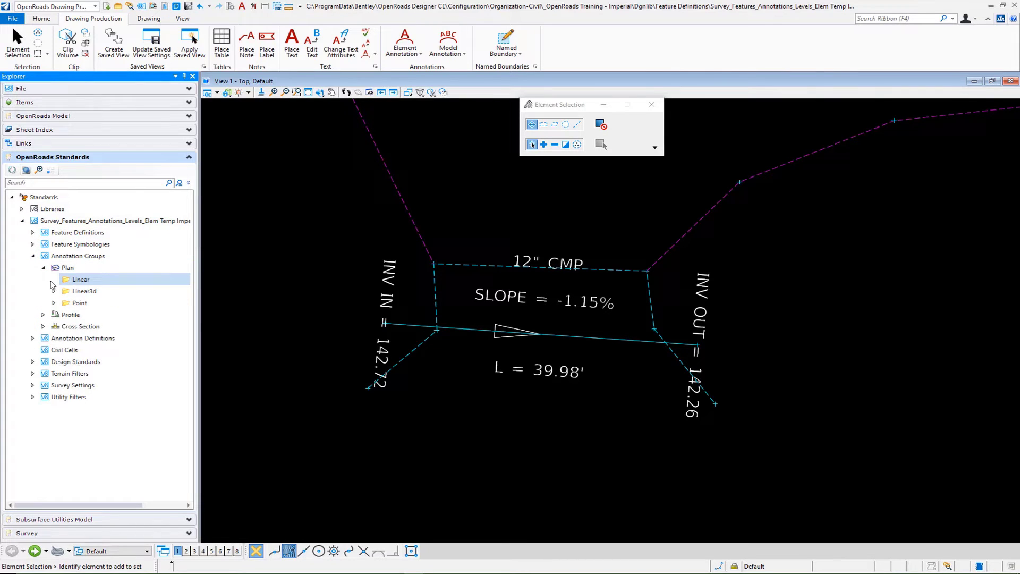
click(53, 291)
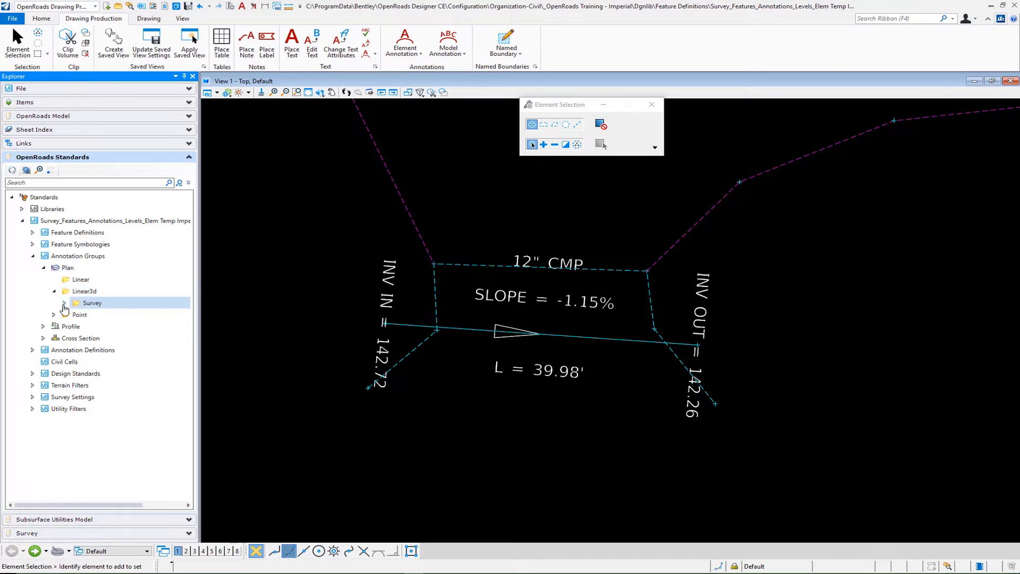
click(64, 303)
Add a new annotation group named Culvert under Survey
right_click(100, 304)
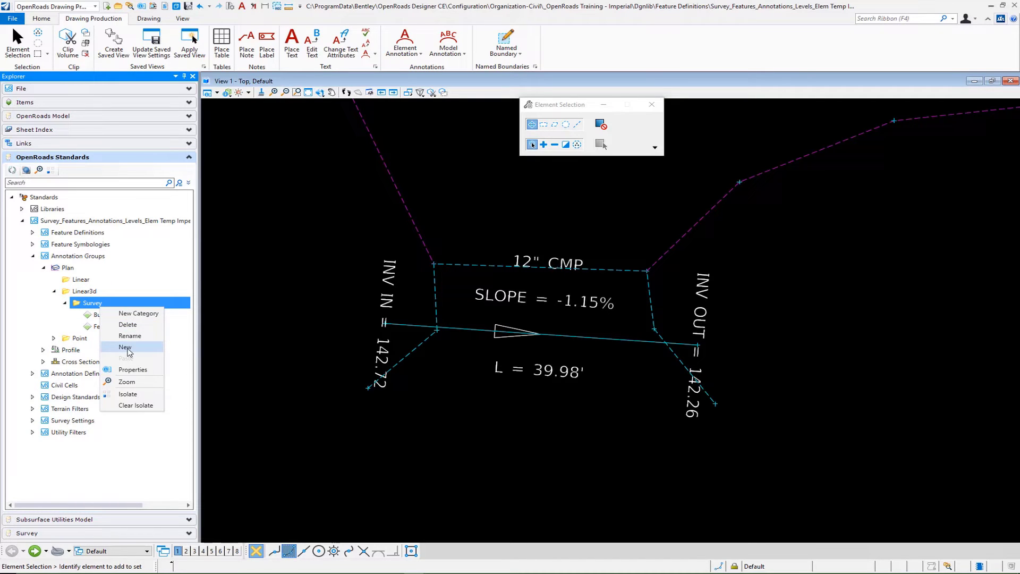
click(126, 347)
text(Cu)
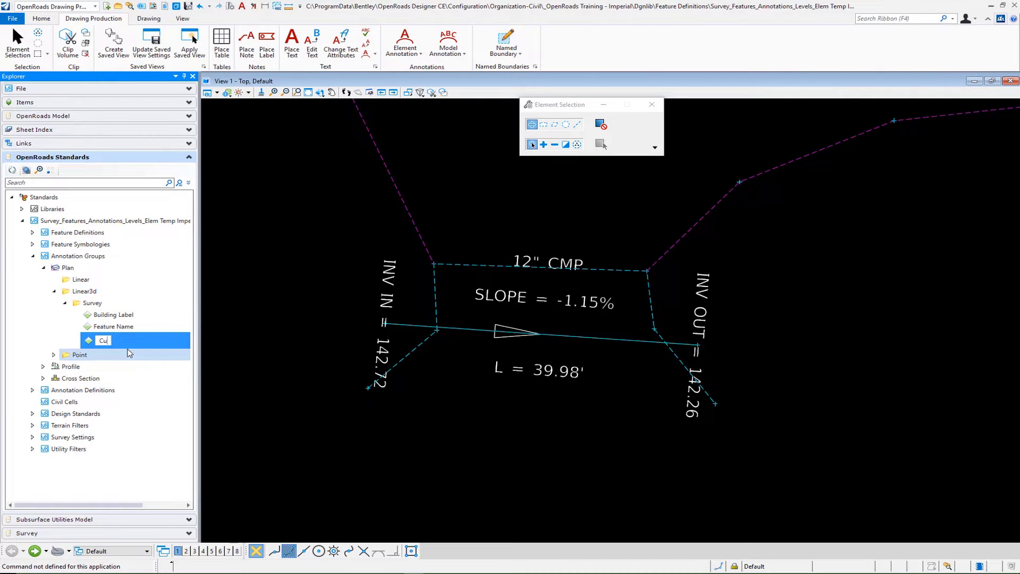
text(lvert)
key(Return)
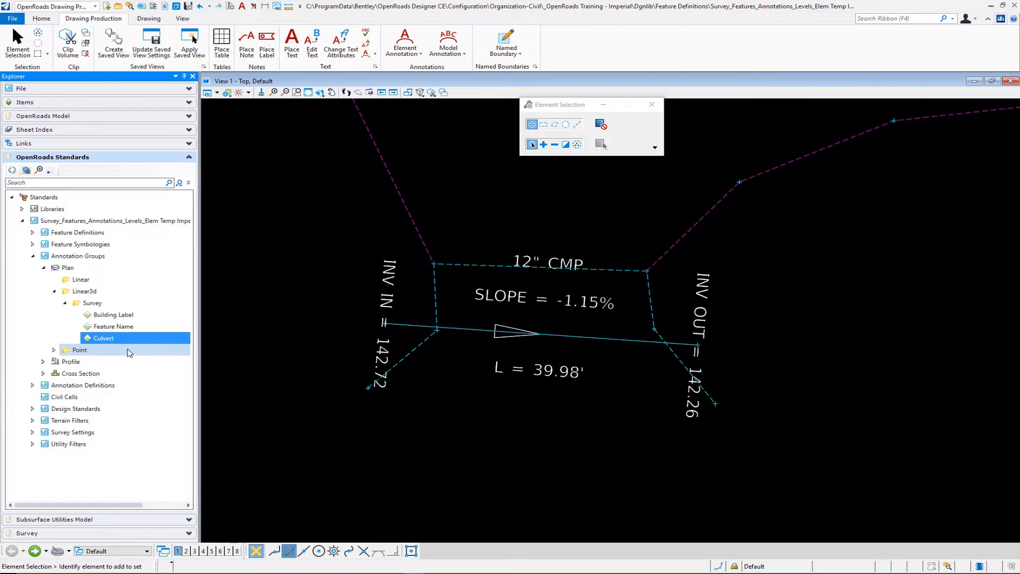
right_click(128, 343)
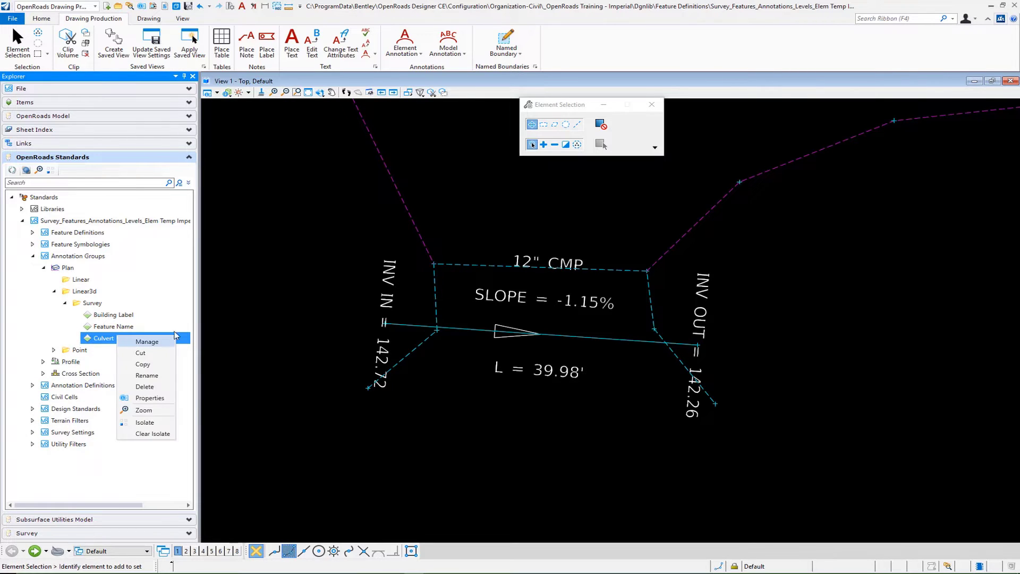
Open the Culvert group's annotation manager and enlarge its window
click(132, 342)
drag(422, 140, 313, 46)
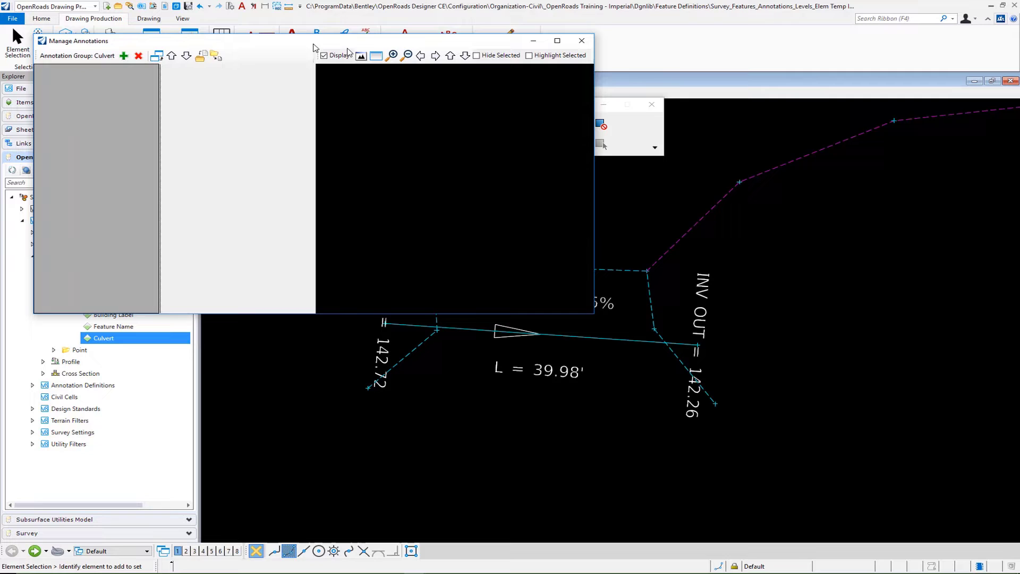
mouse_move(594, 315)
mouse_down()
mouse_move(784, 454)
mouse_move(941, 507)
mouse_move(978, 506)
mouse_up()
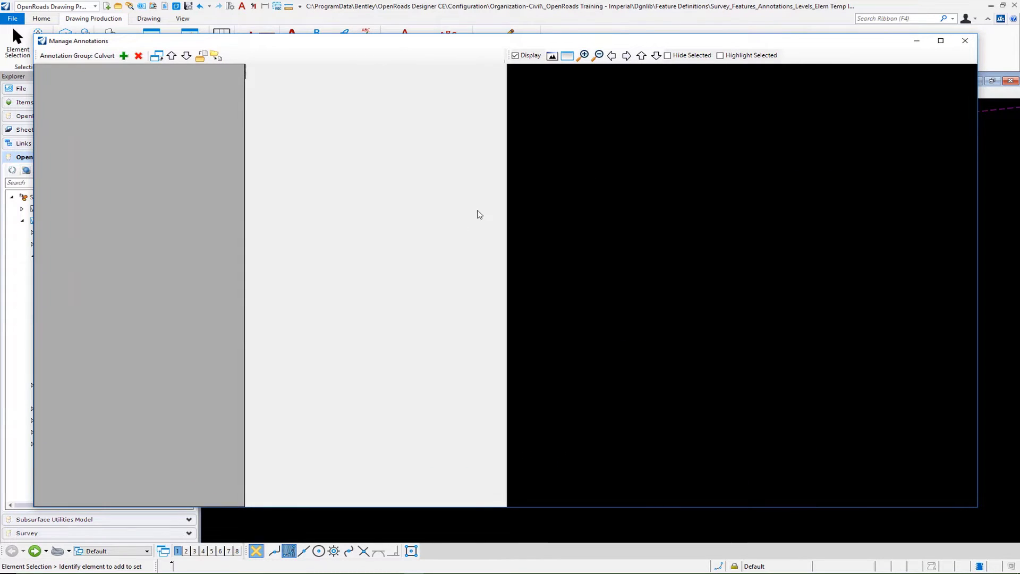
Add a new Linear3d annotation named Flow Arrow
click(124, 56)
mouse_move(119, 56)
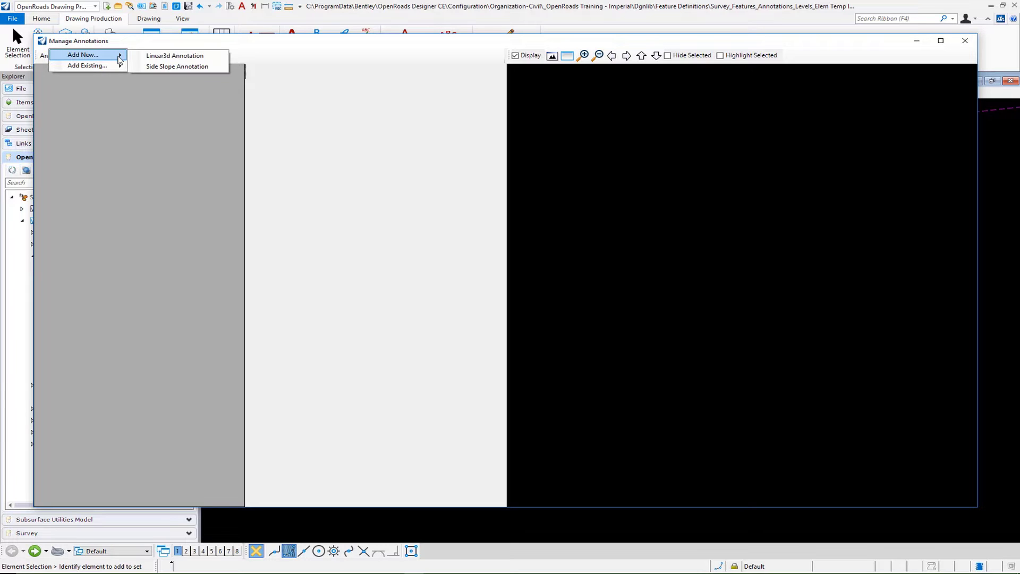
click(158, 57)
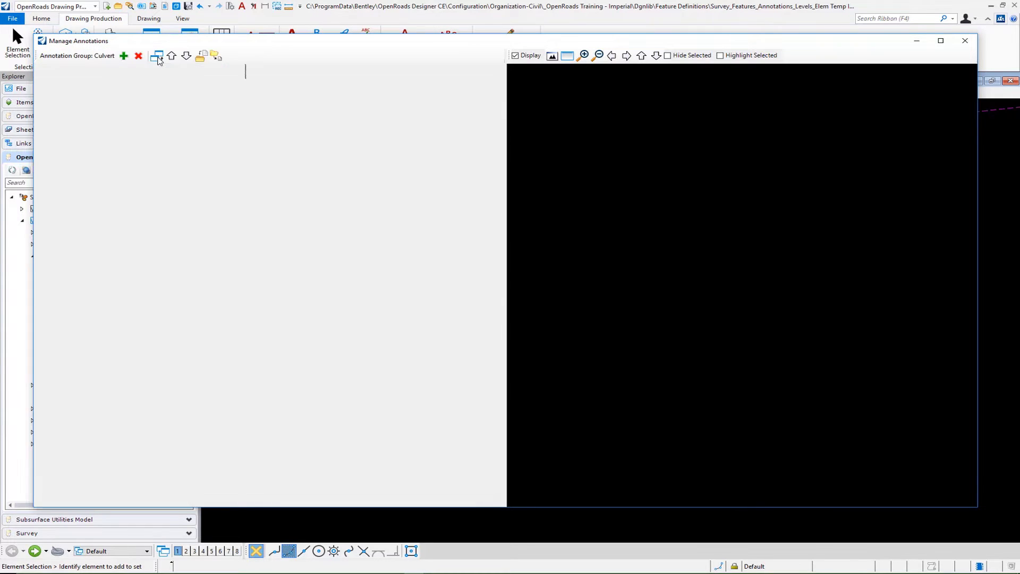
click(91, 71)
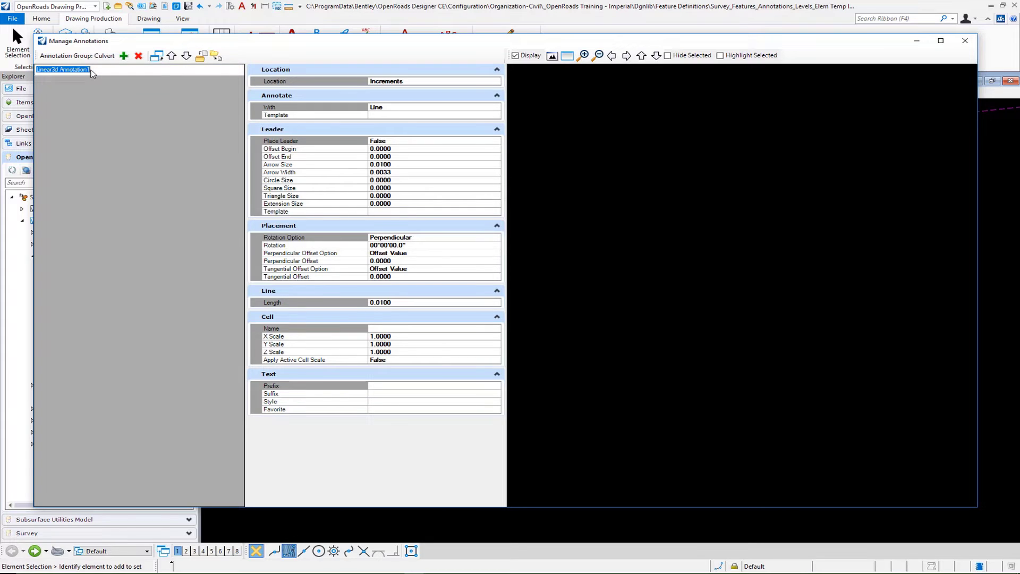
text(Flow Arrow)
key(Return)
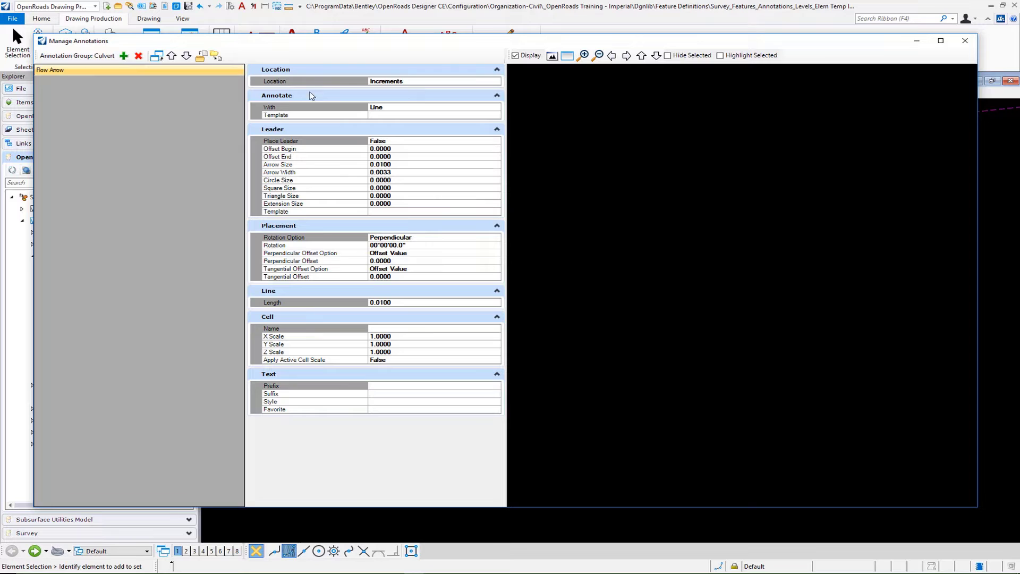
Set the Flow Arrow location increments to Percent
click(498, 83)
click(496, 82)
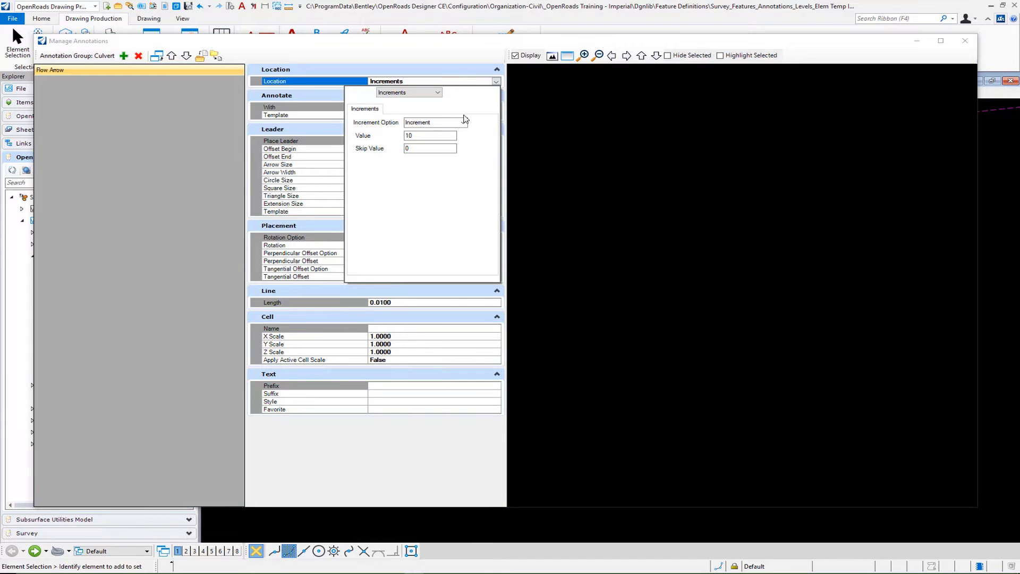
click(465, 122)
click(464, 124)
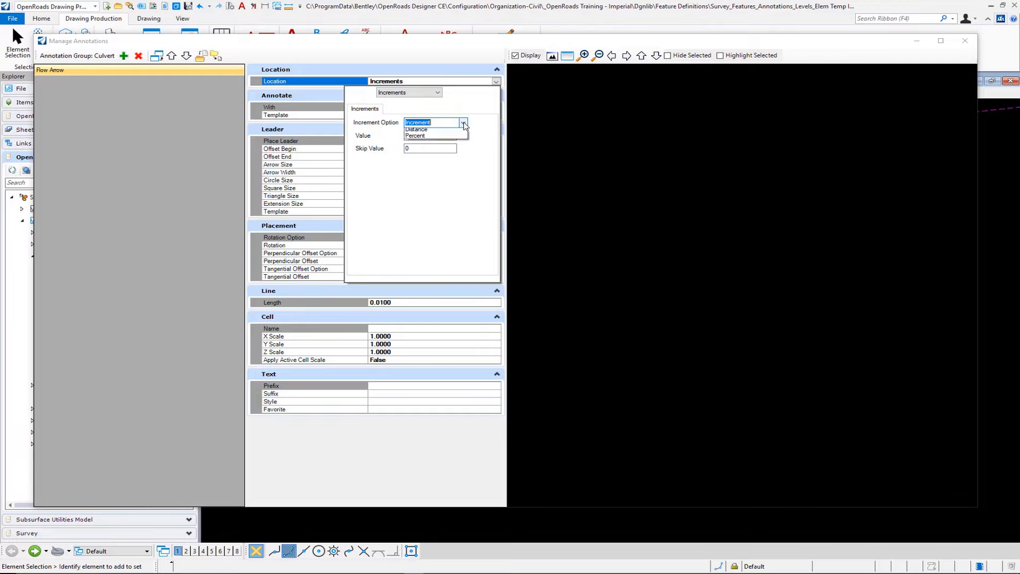
click(428, 136)
double_click(428, 136)
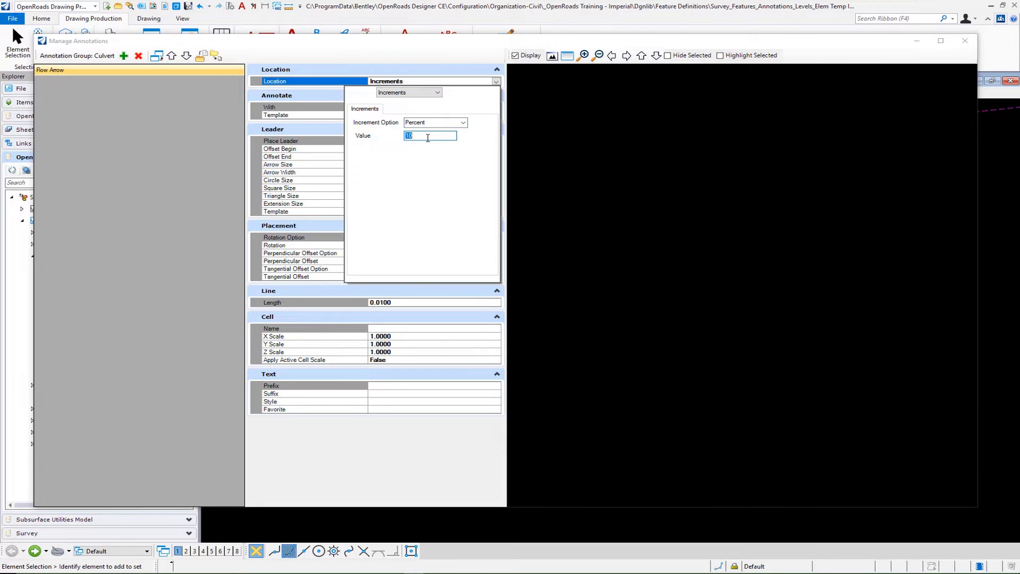
key(Return)
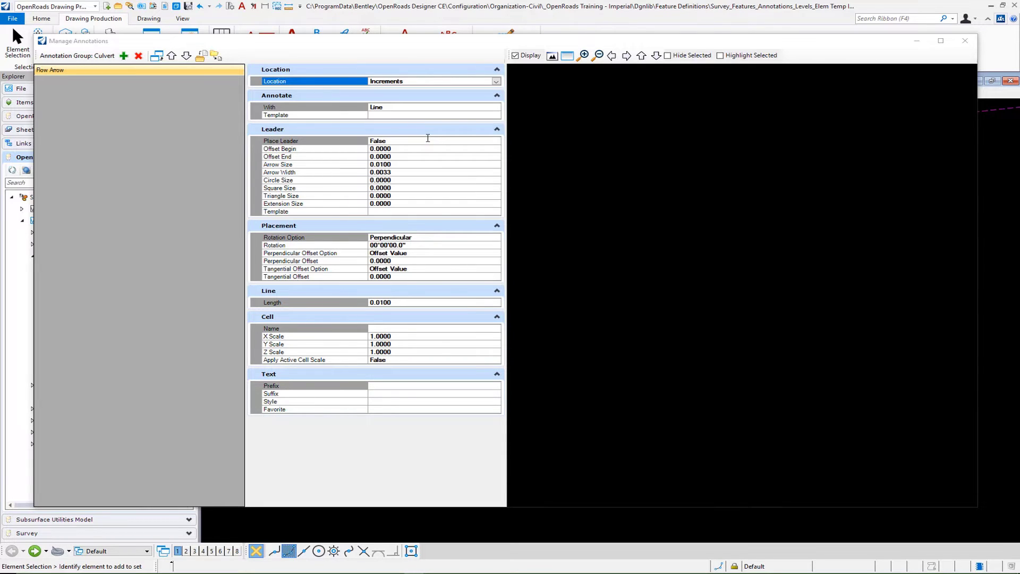
Keep Annotate With as Line and set the template to Survey\Annotation\Survey Topo Label
click(500, 109)
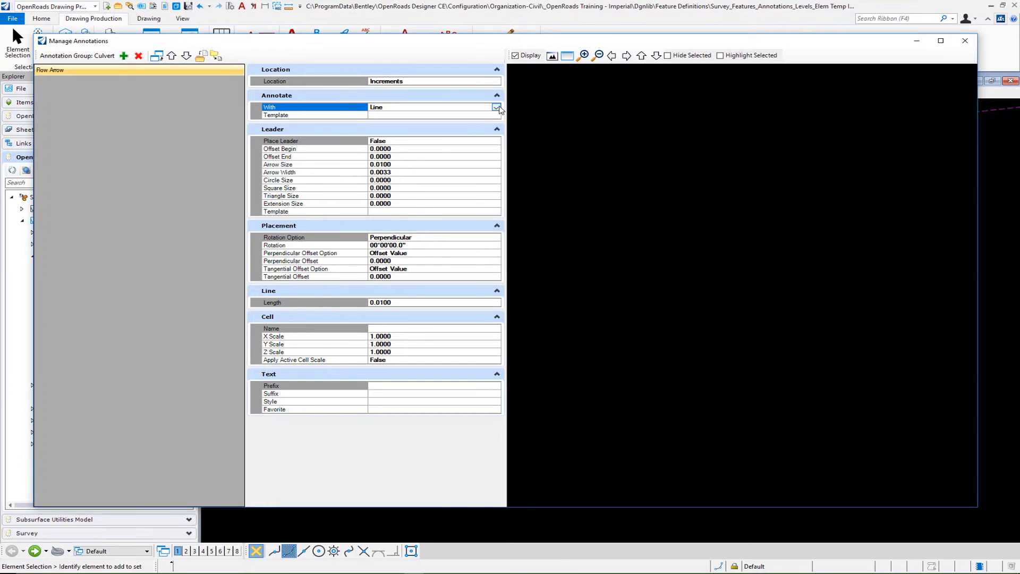
click(495, 108)
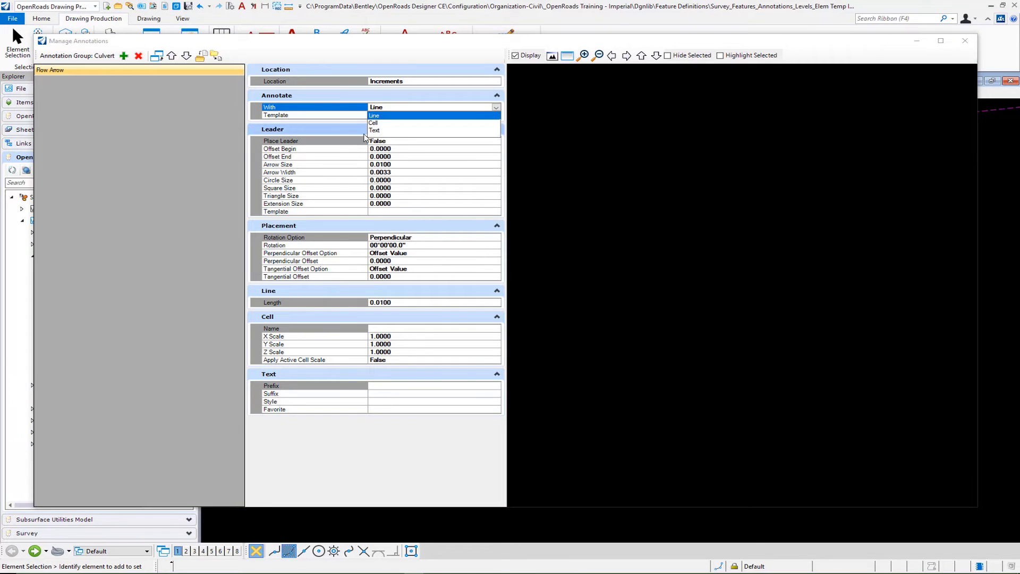
click(415, 131)
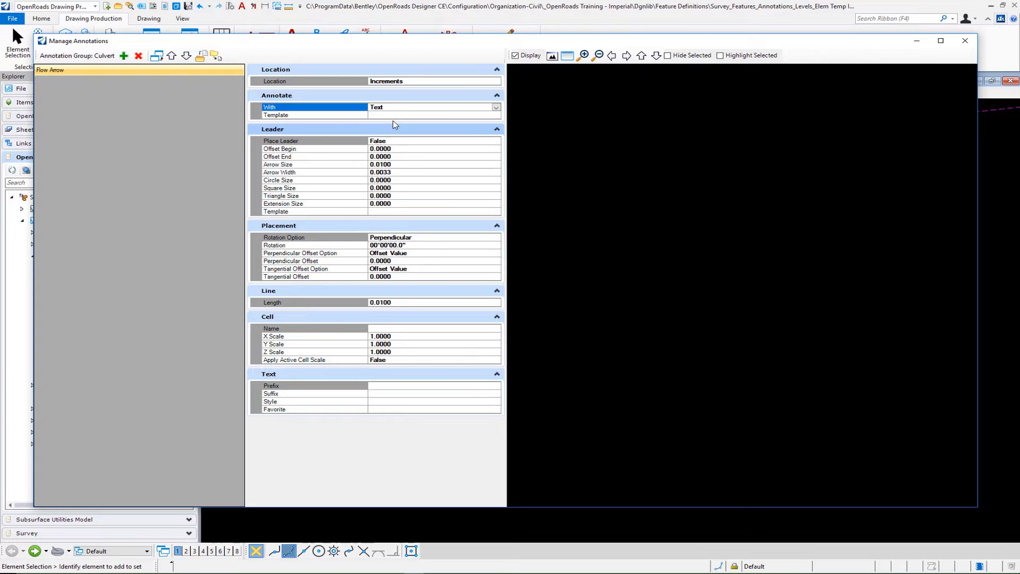
click(496, 107)
click(470, 116)
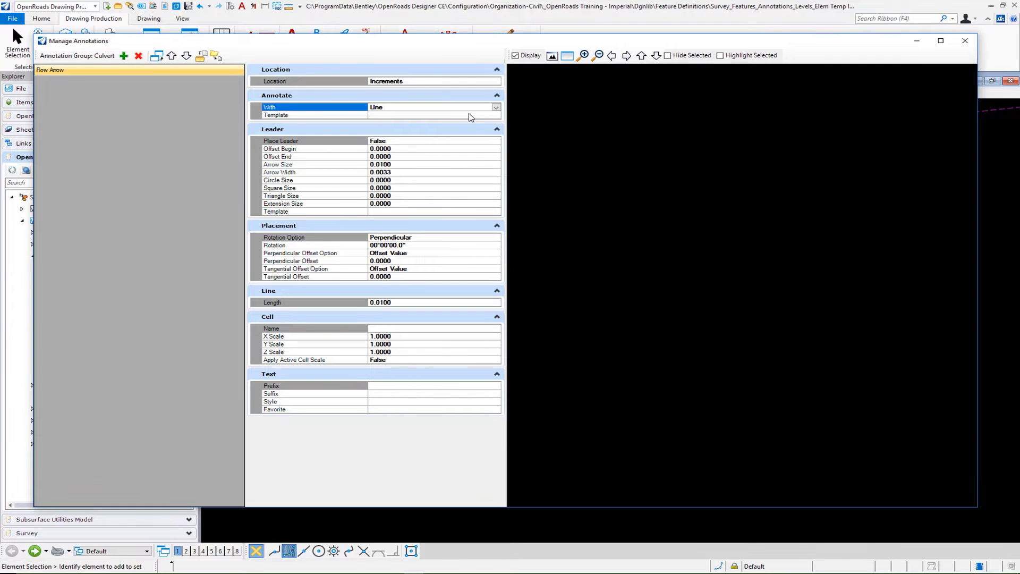
click(473, 116)
click(495, 115)
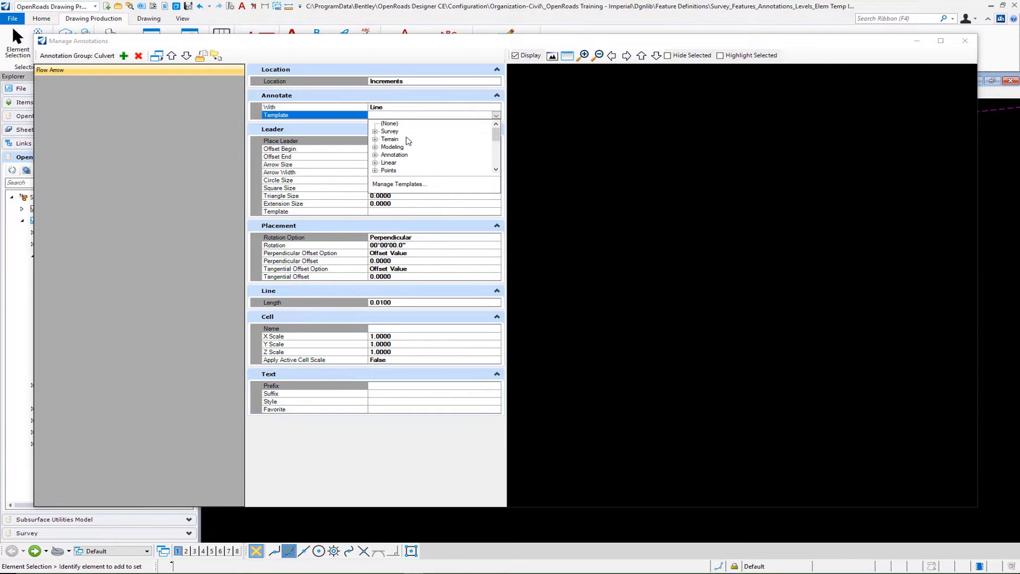
click(375, 131)
click(384, 139)
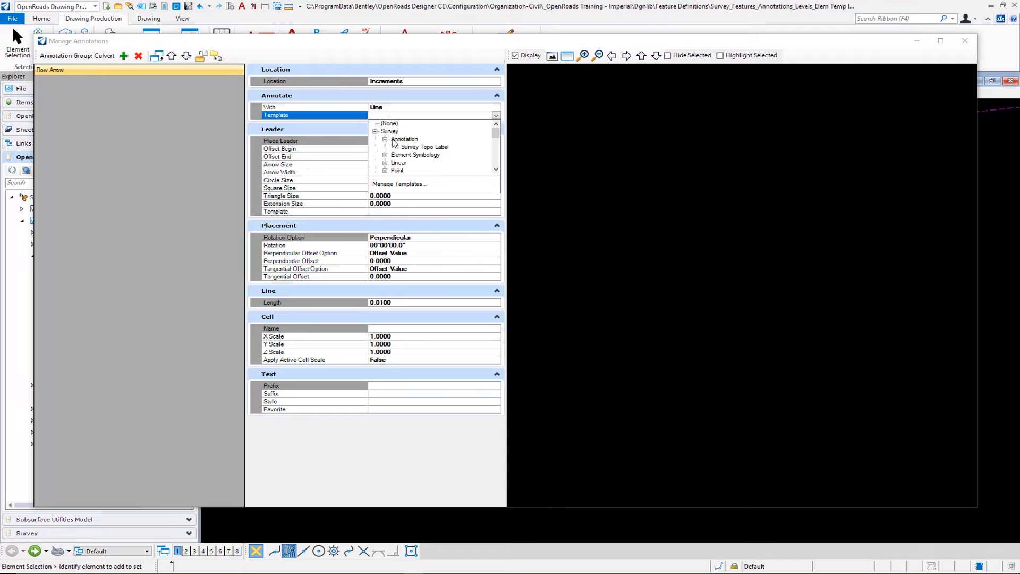
click(414, 148)
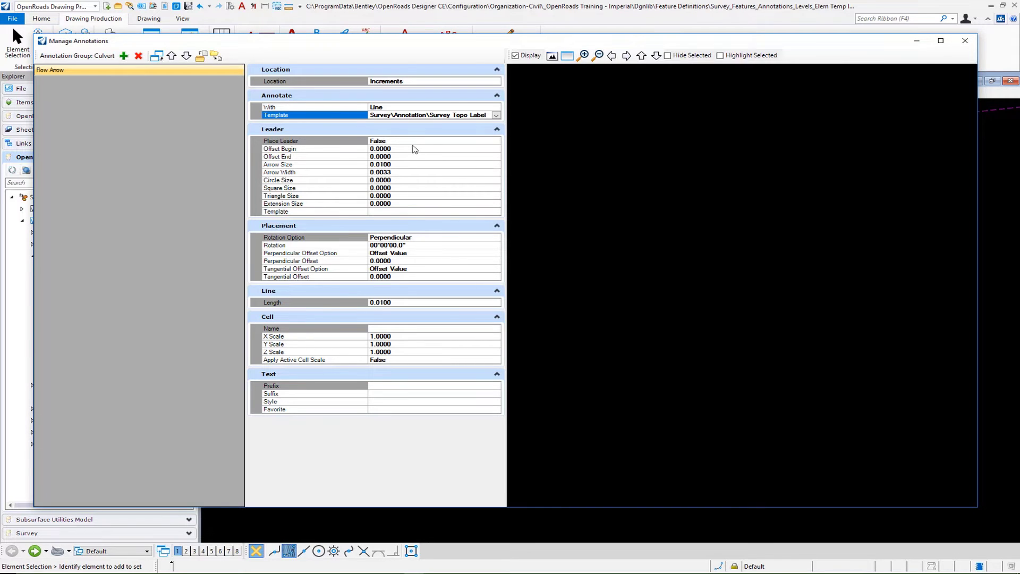
Turn on the Flow Arrow's leader using the Survey\Annotation\Survey Topo Label template
click(414, 142)
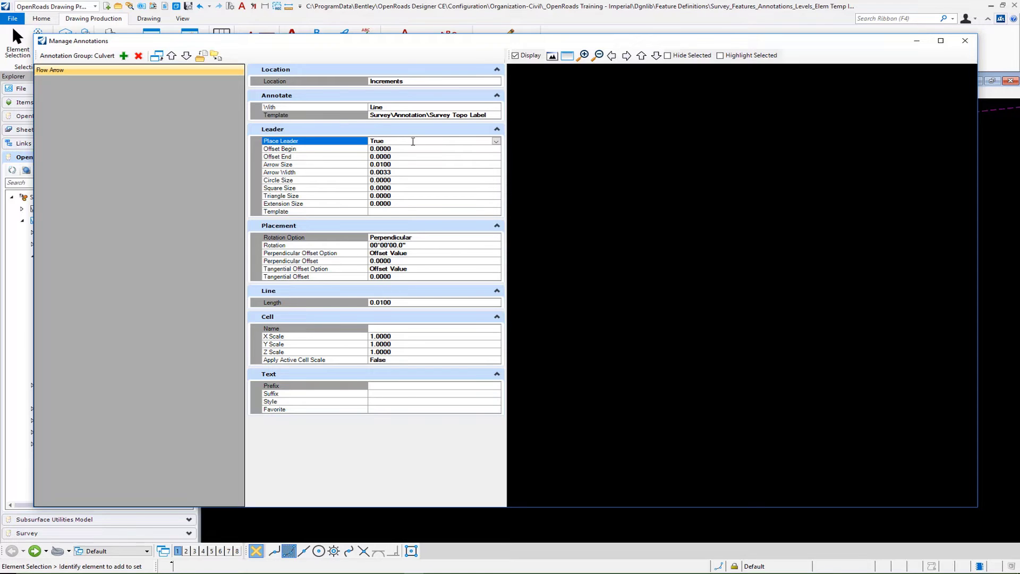
click(398, 165)
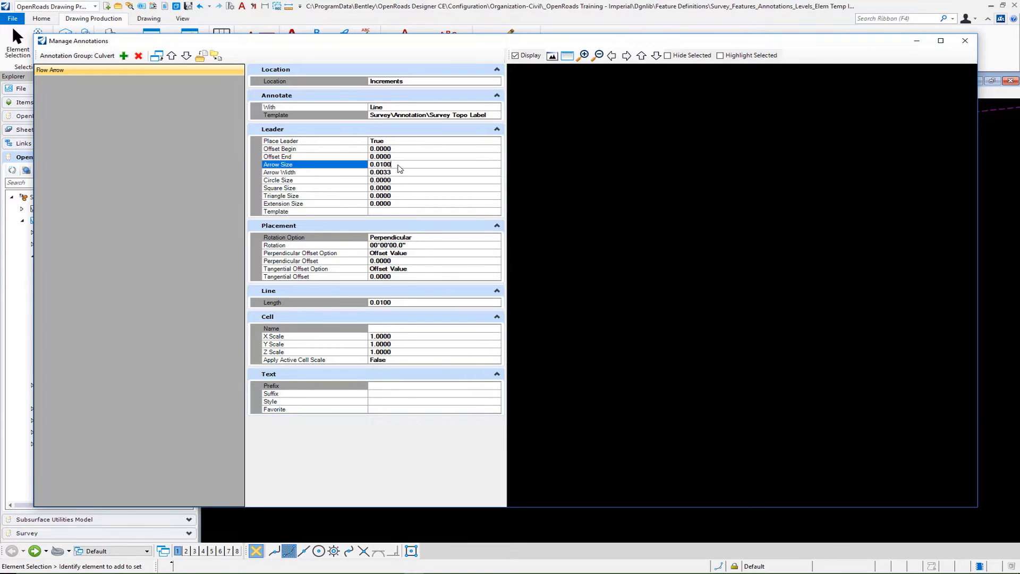
click(399, 172)
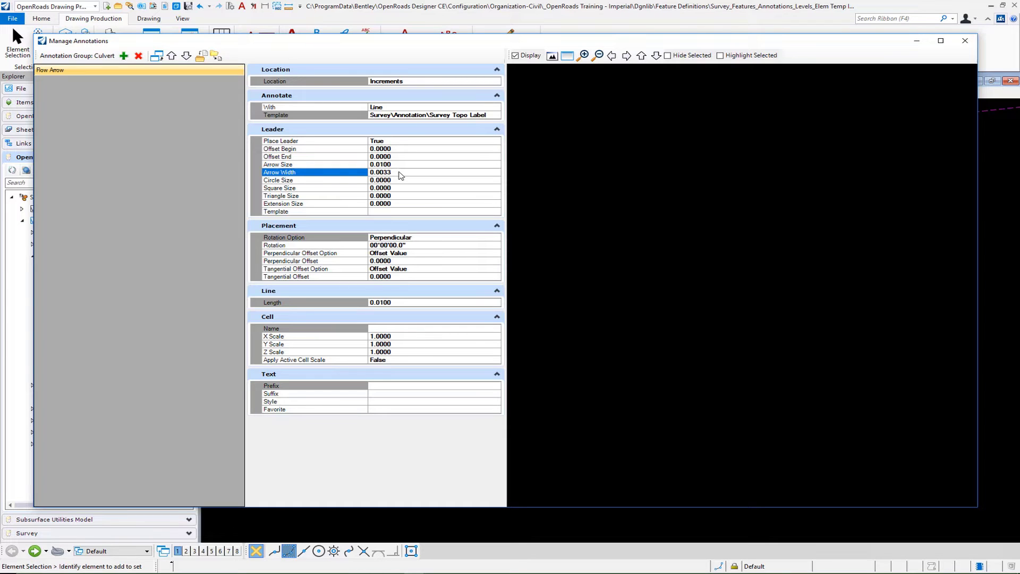
click(412, 211)
click(495, 212)
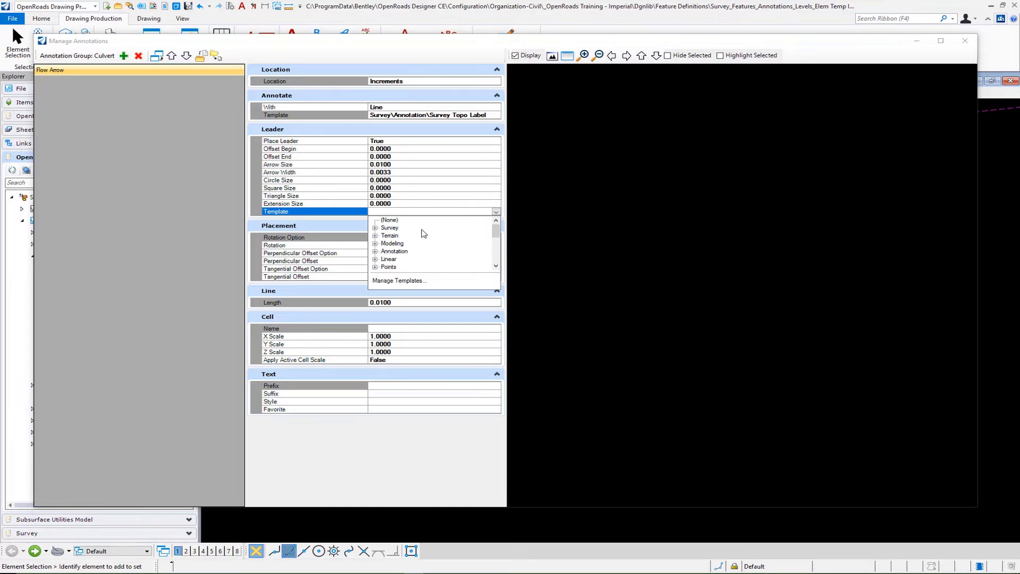
click(385, 235)
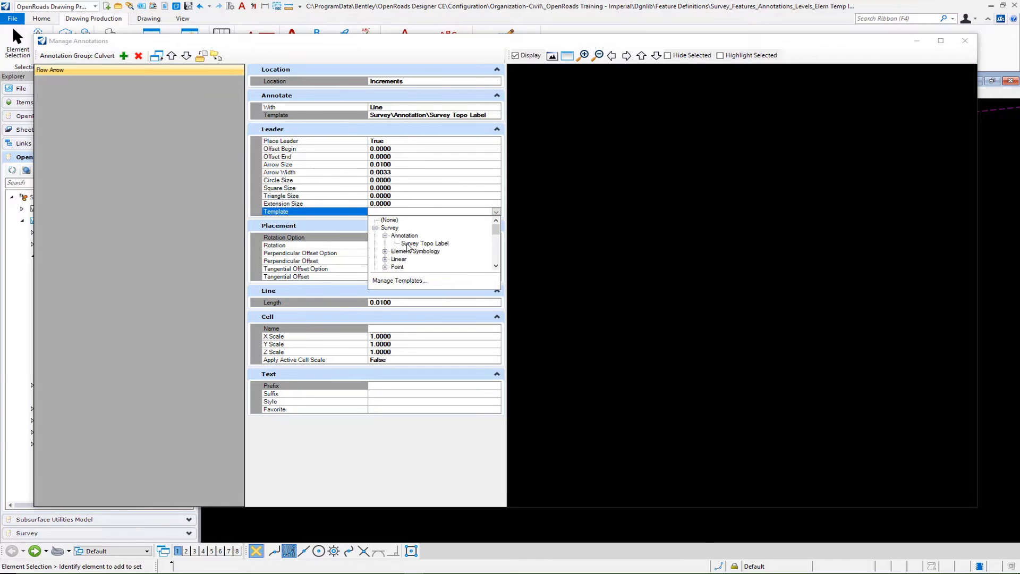
click(404, 244)
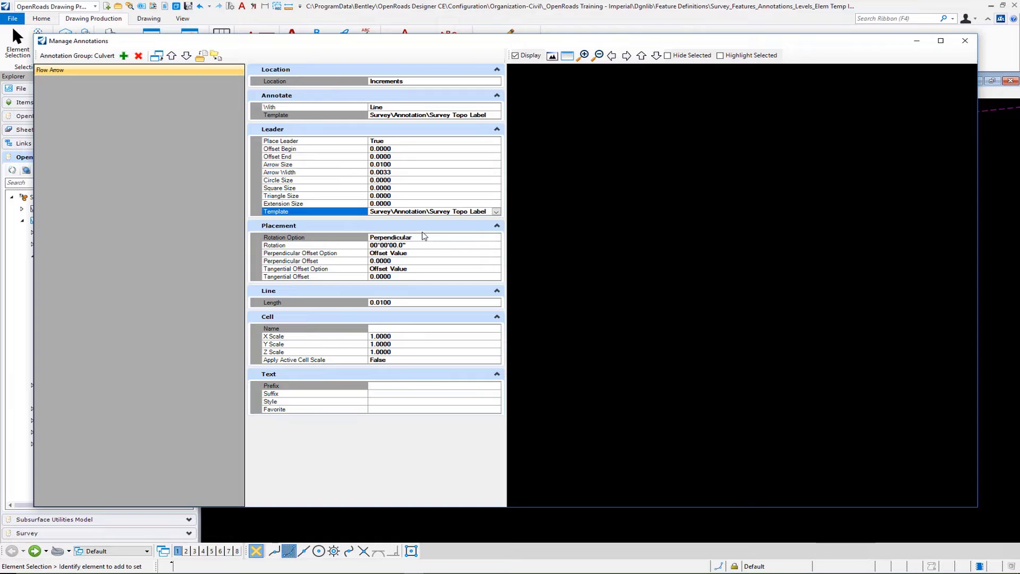
Set the Flow Arrow's Rotation Option to Positive Slope
click(464, 237)
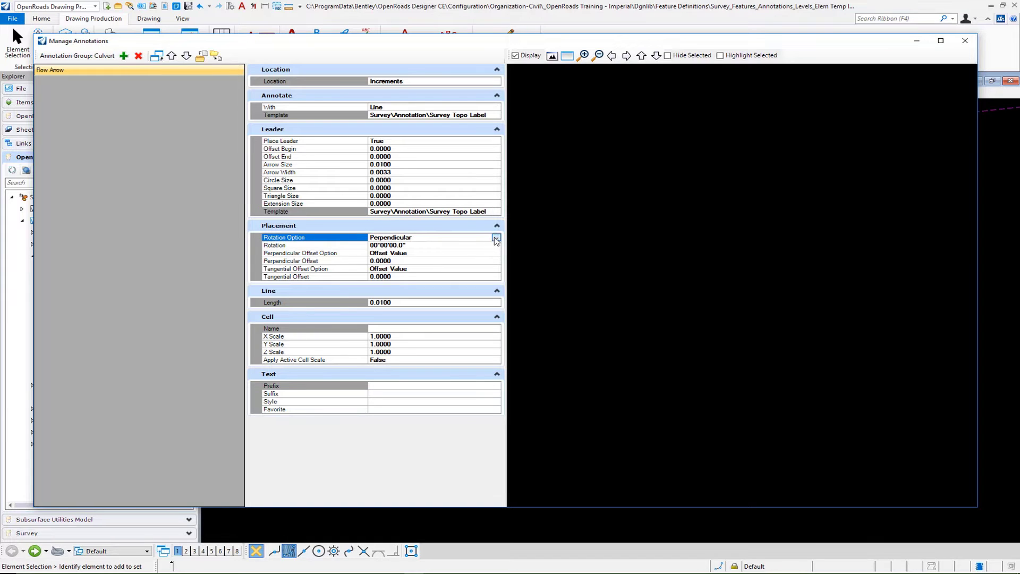
click(495, 237)
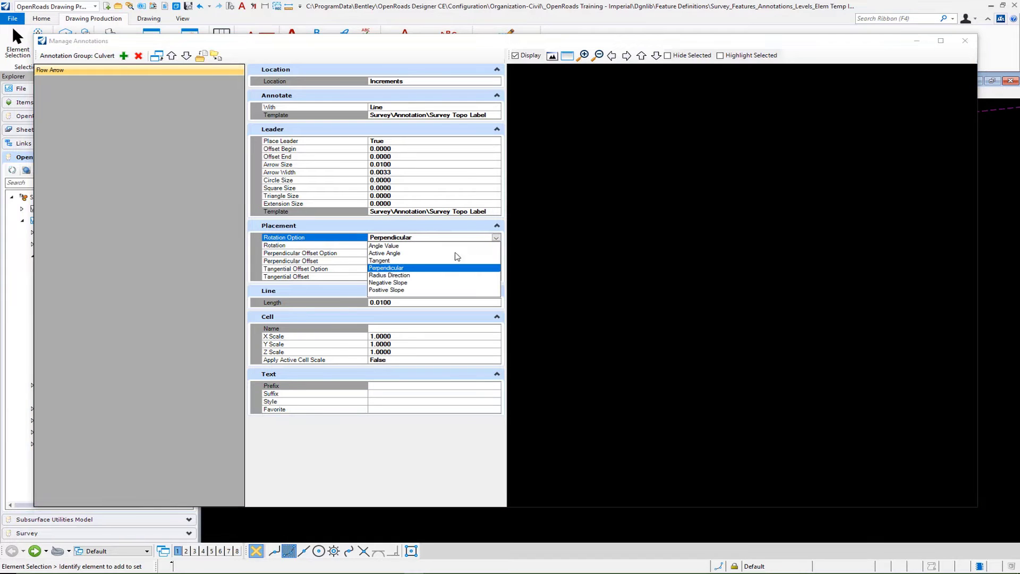
click(399, 291)
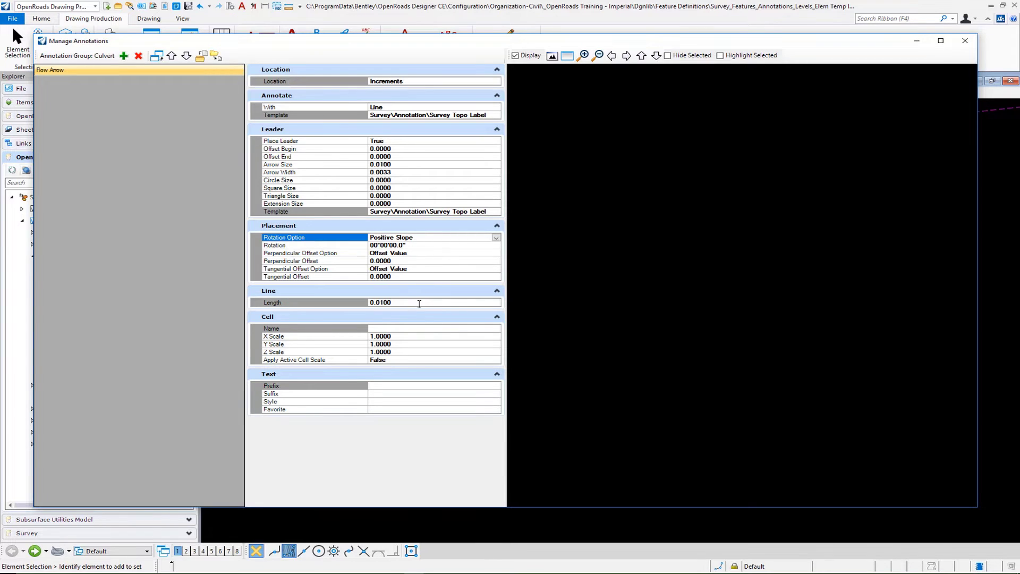
Set the Flow Arrow's line length to 0 and collapse Cell and Text so the preview redraws
click(418, 302)
text(0)
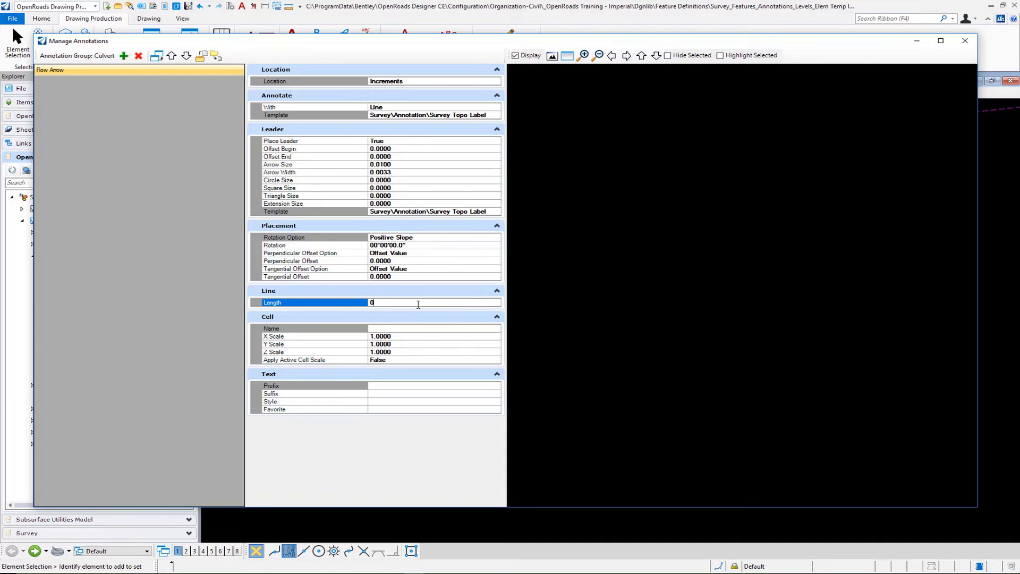
key(Return)
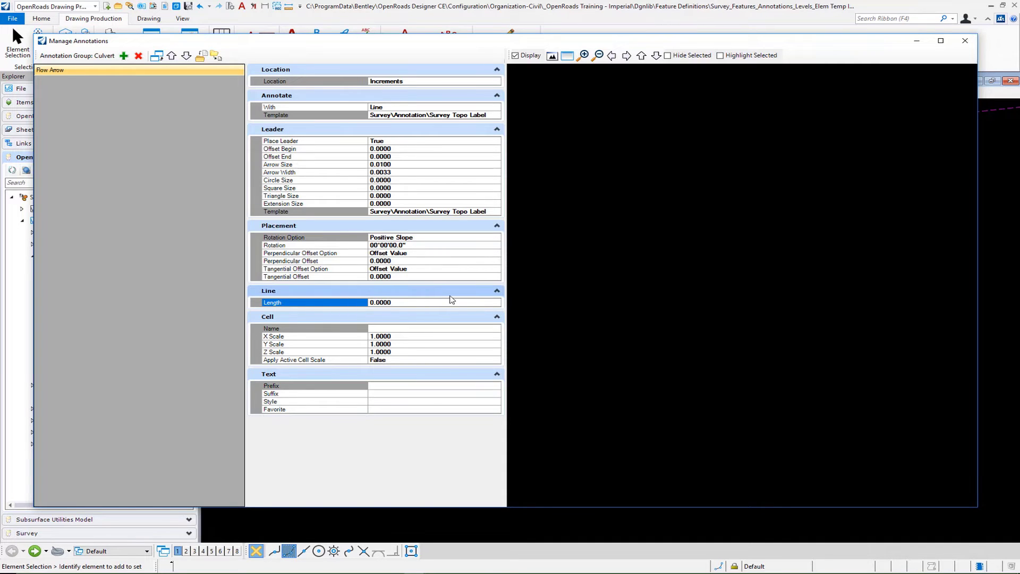
click(497, 316)
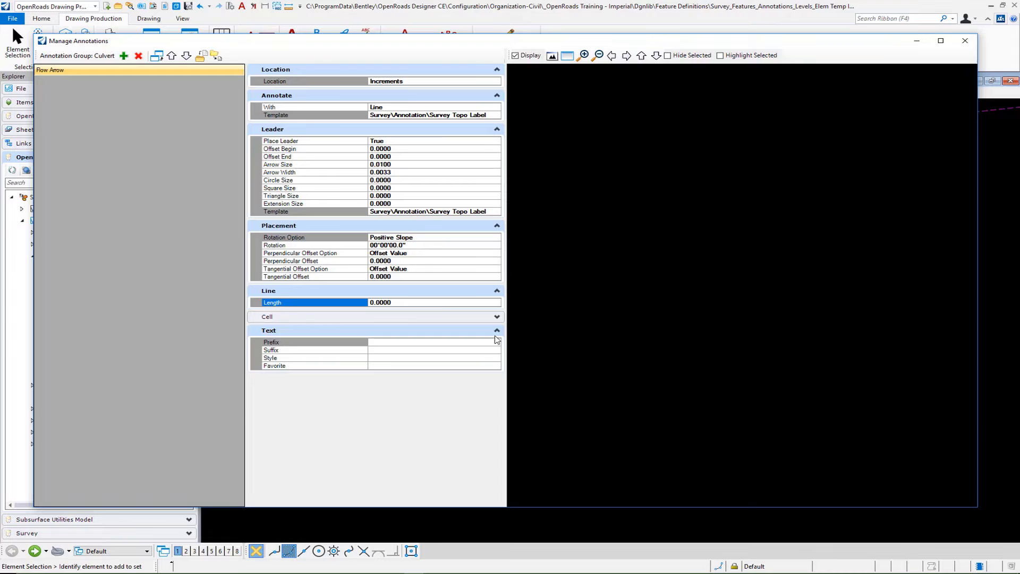
click(497, 330)
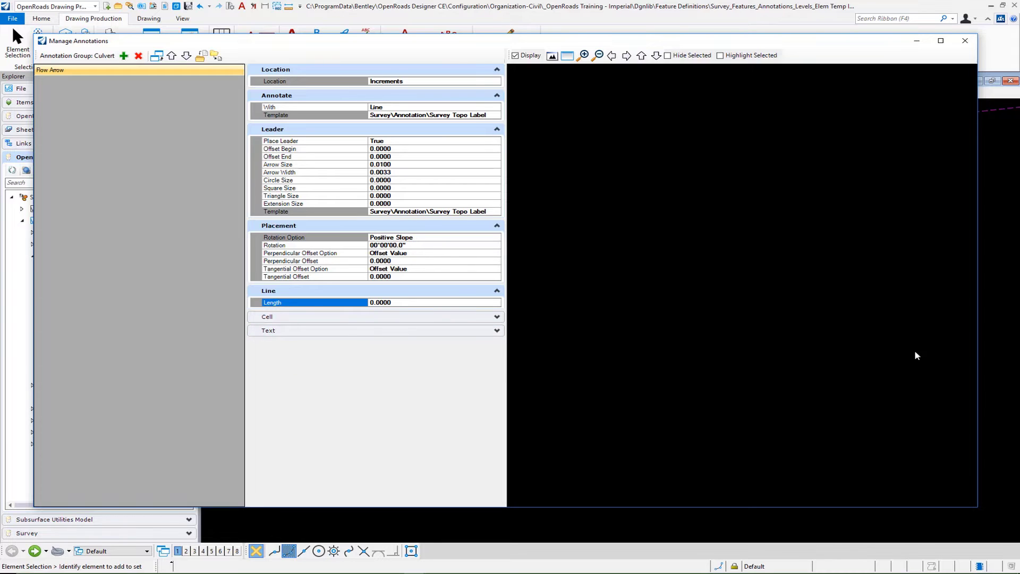
drag(978, 507, 955, 496)
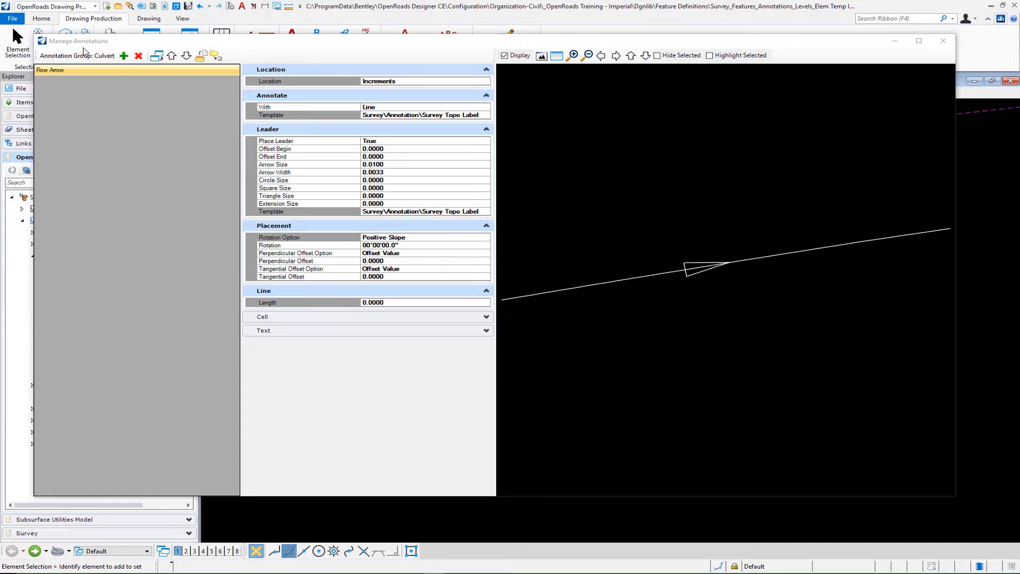
Add a new Linear3d annotation and name it Length
click(125, 56)
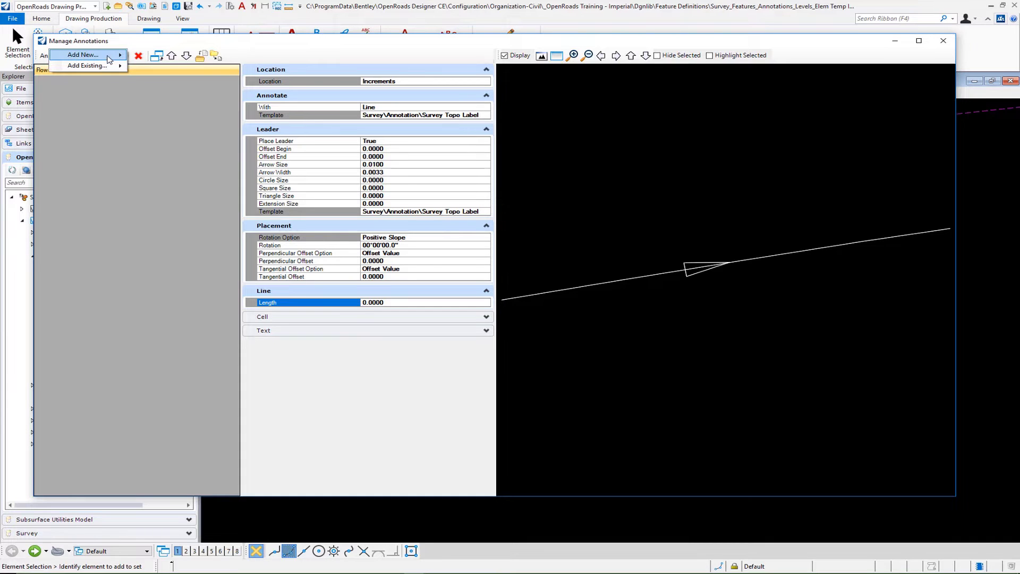
mouse_move(109, 55)
click(144, 58)
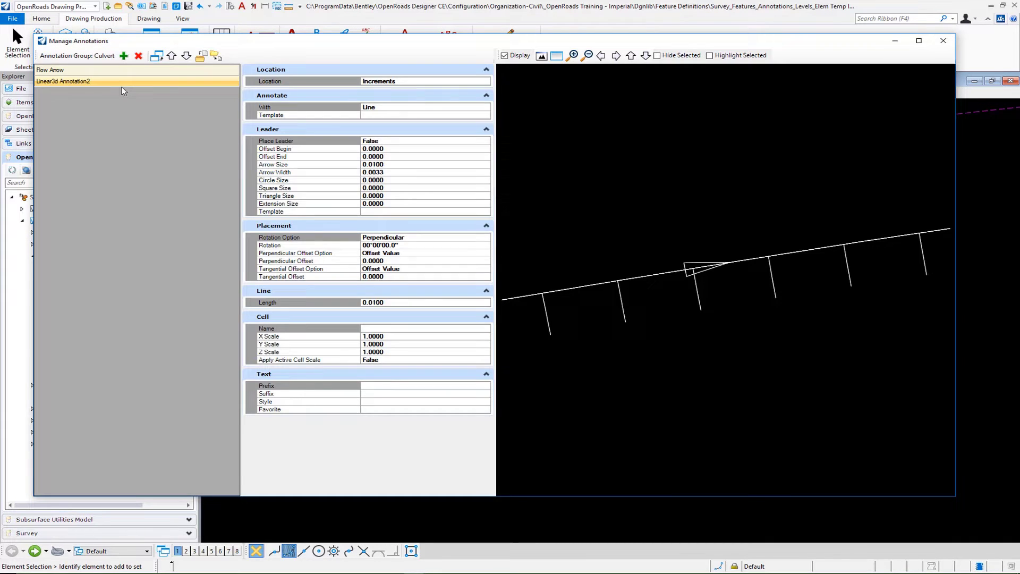
text(Le)
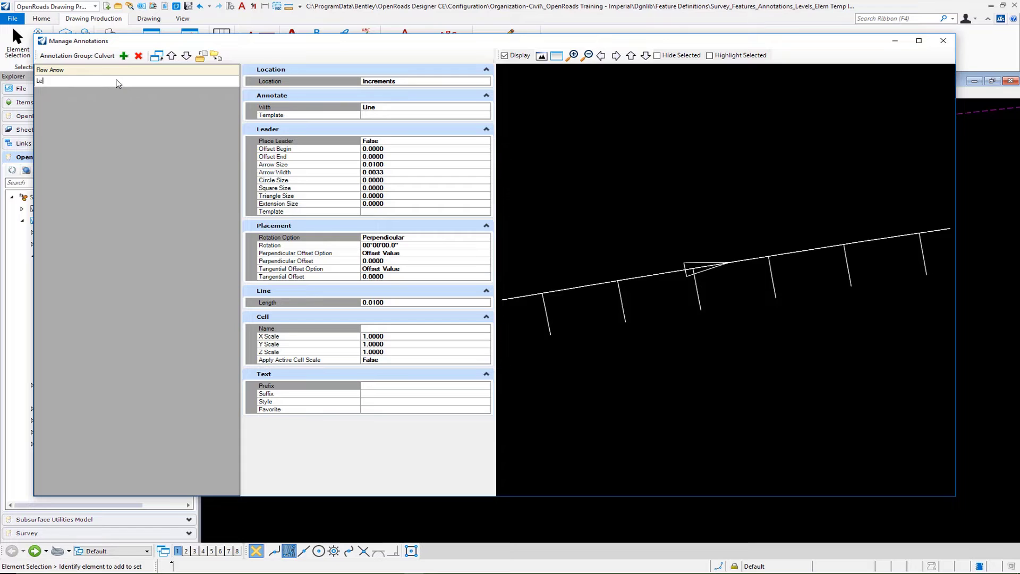
text(ngth)
key(Return)
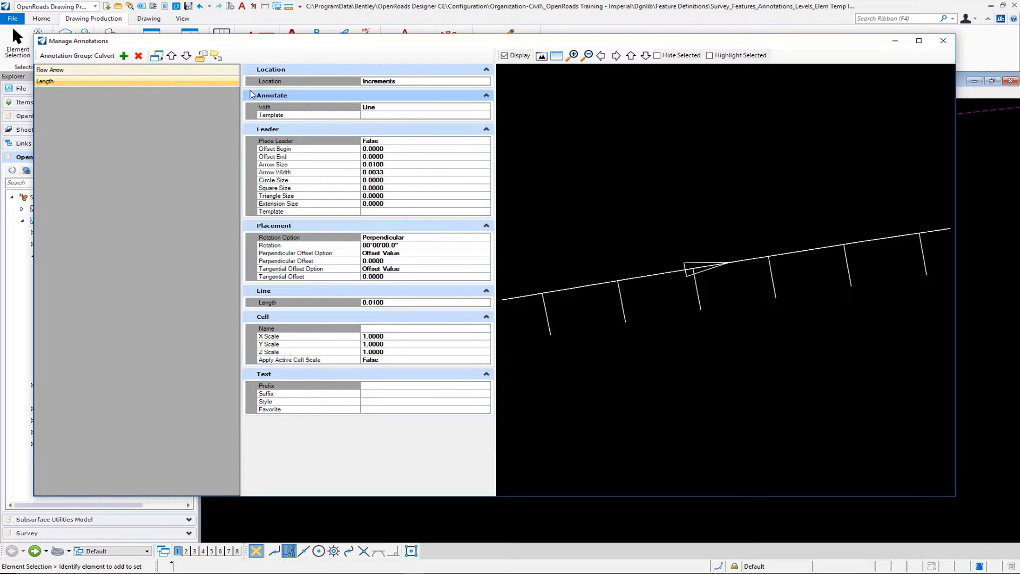
Place the Length label by Percent increment with a value of 50
click(488, 83)
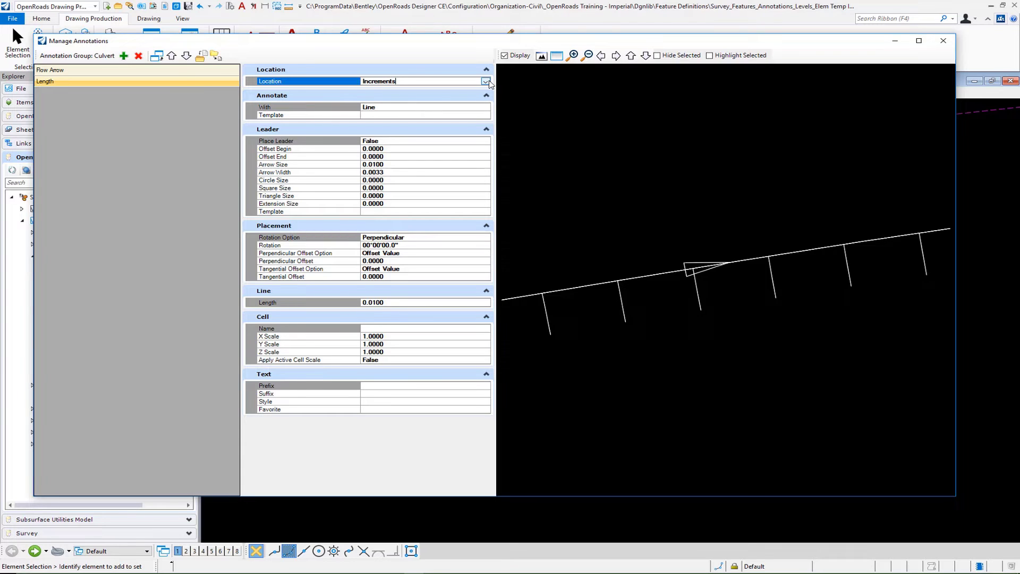
click(487, 82)
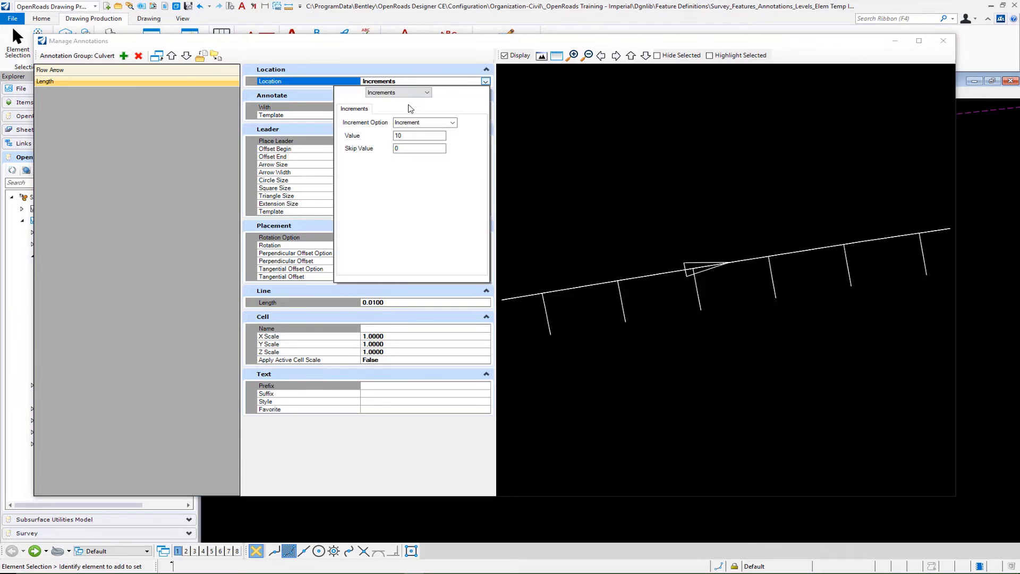
click(453, 124)
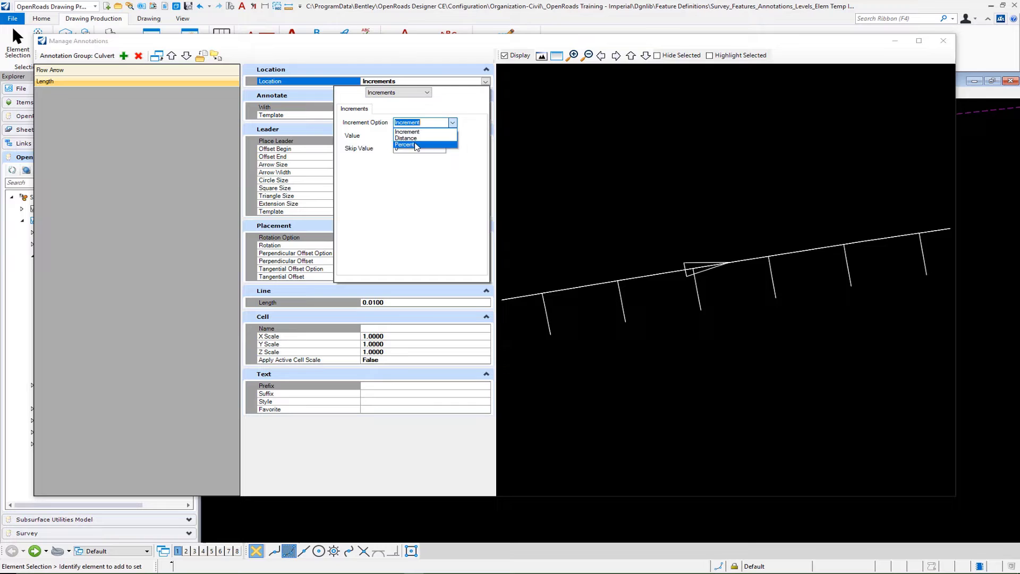
click(414, 137)
double_click(414, 136)
text(50)
key(Return)
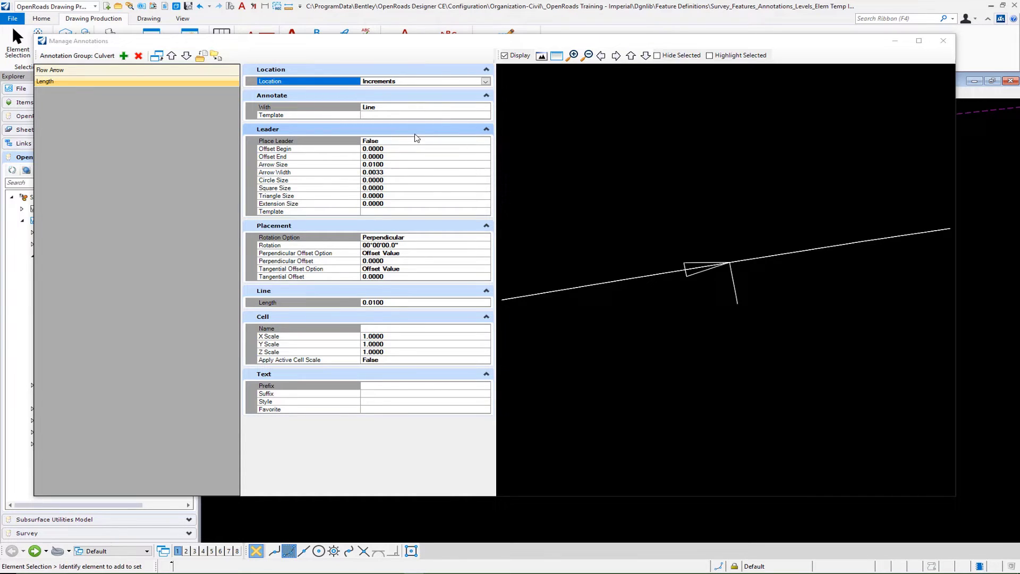
Annotate Length with Text using the Line Length 3D favorite
click(444, 108)
click(399, 108)
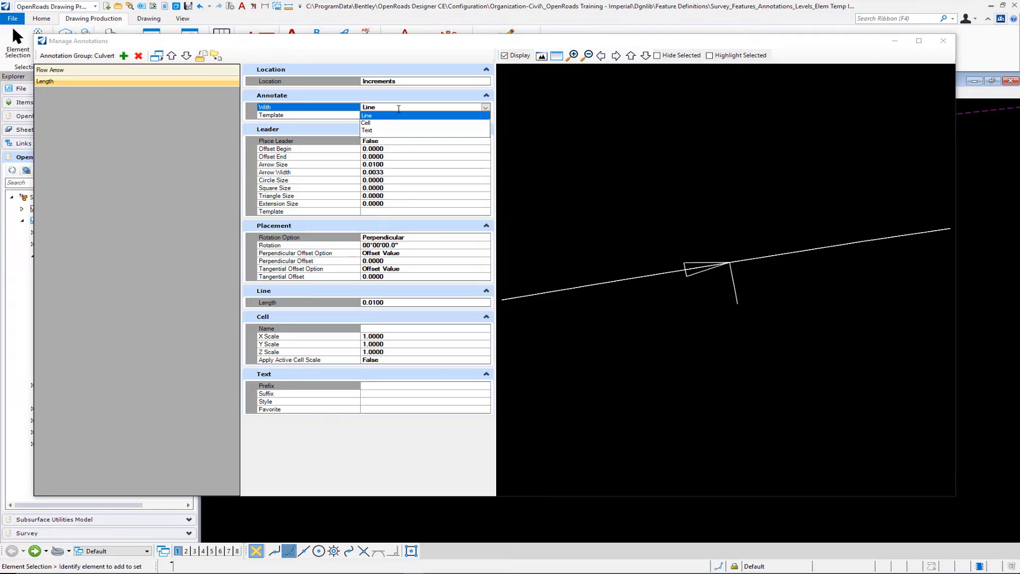
click(367, 130)
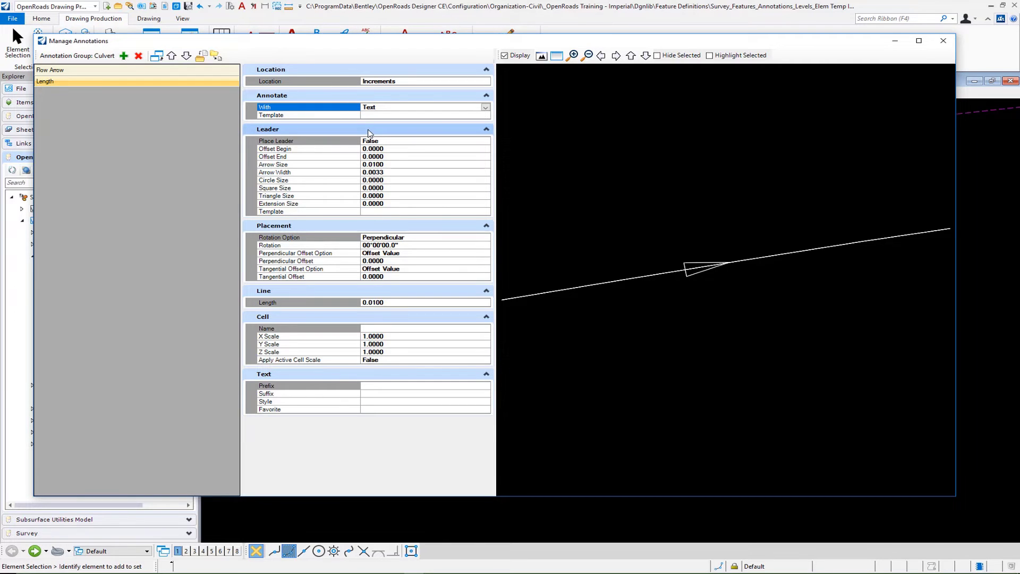
click(472, 410)
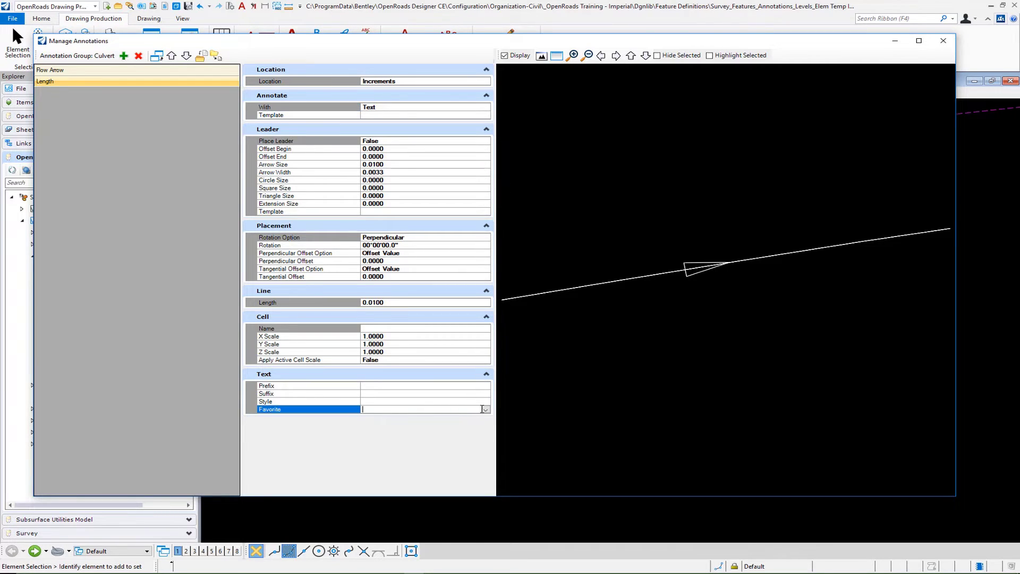
click(486, 410)
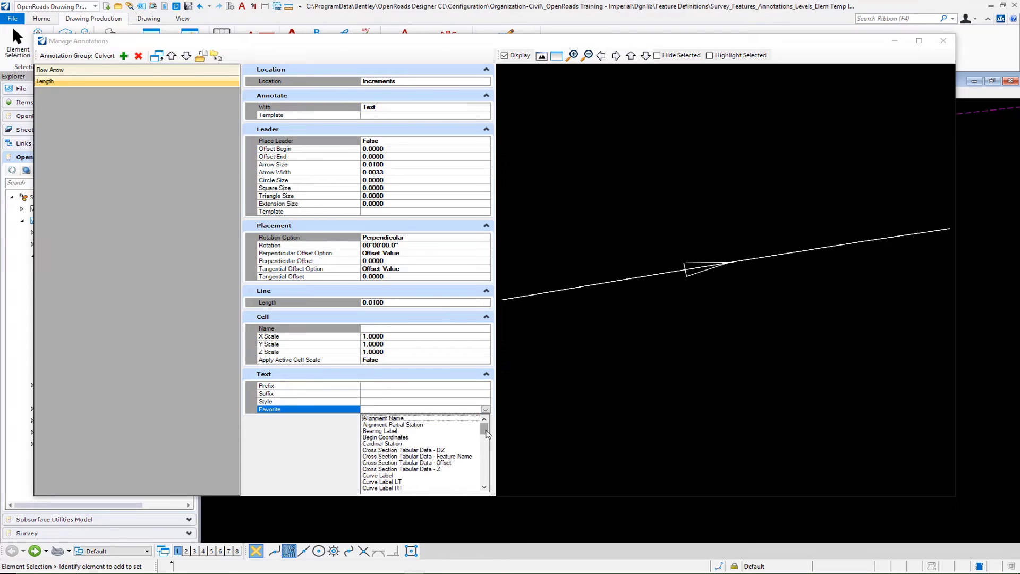
drag(487, 435, 487, 446)
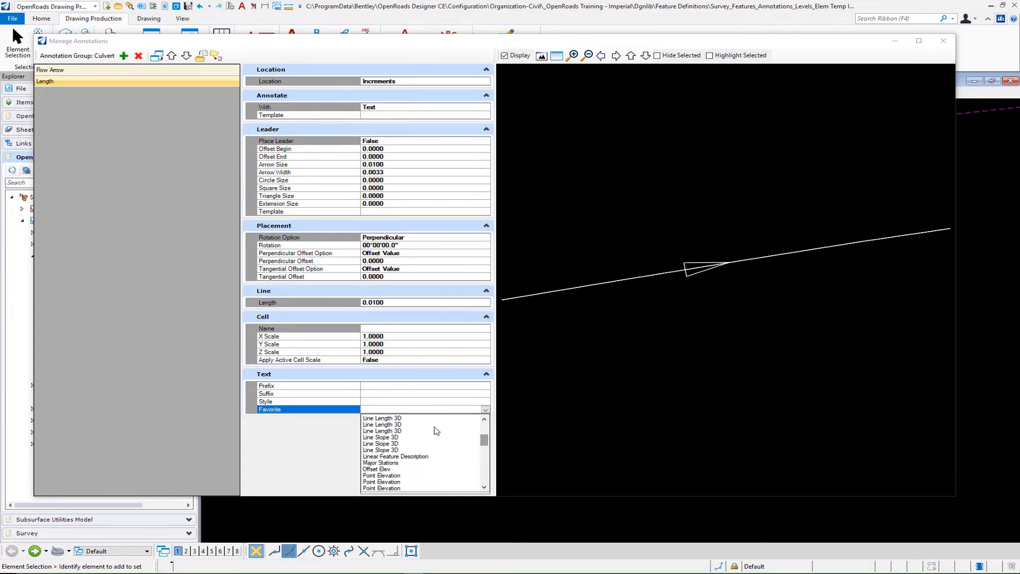
click(391, 419)
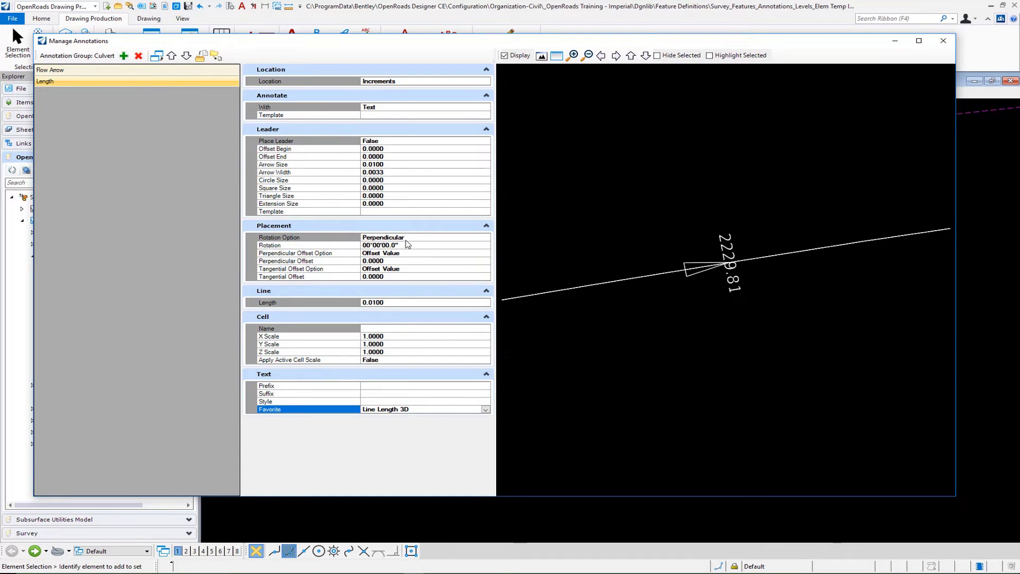
click(424, 238)
click(485, 238)
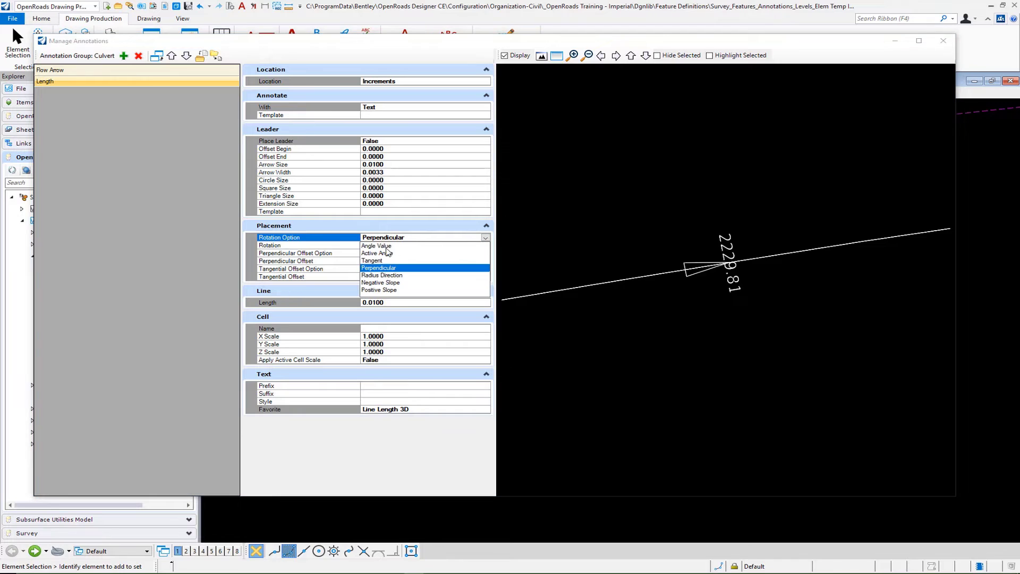
Set the Length label to Tangent rotation, 0.0082 perpendicular offset and 0 line length
click(372, 260)
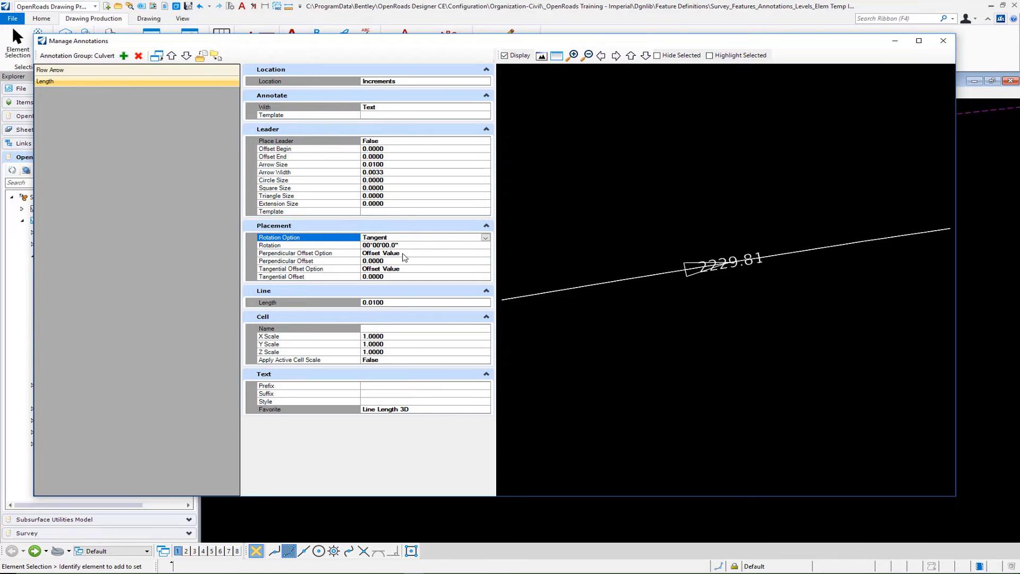
click(395, 260)
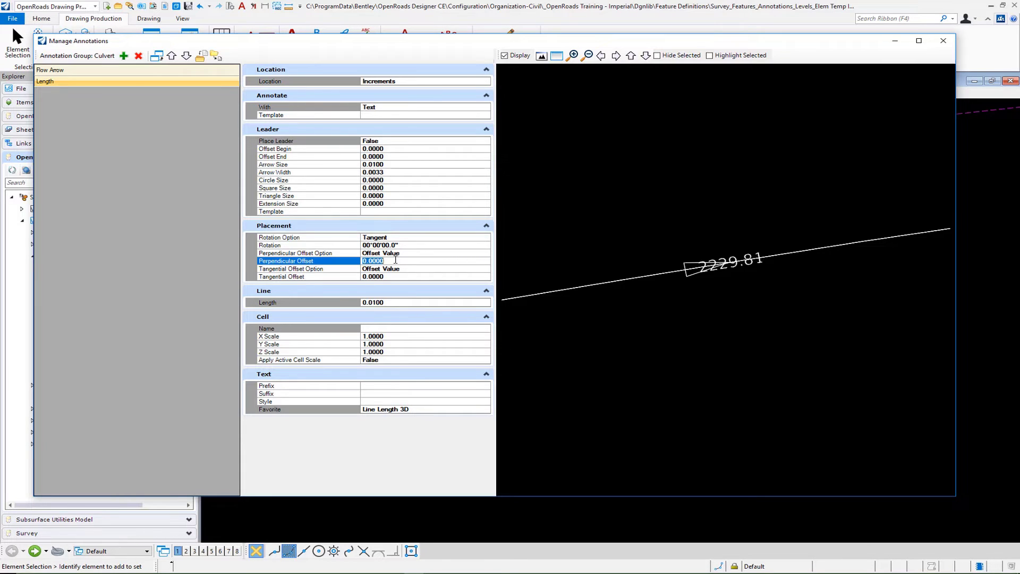
text(0.0082)
key(Return)
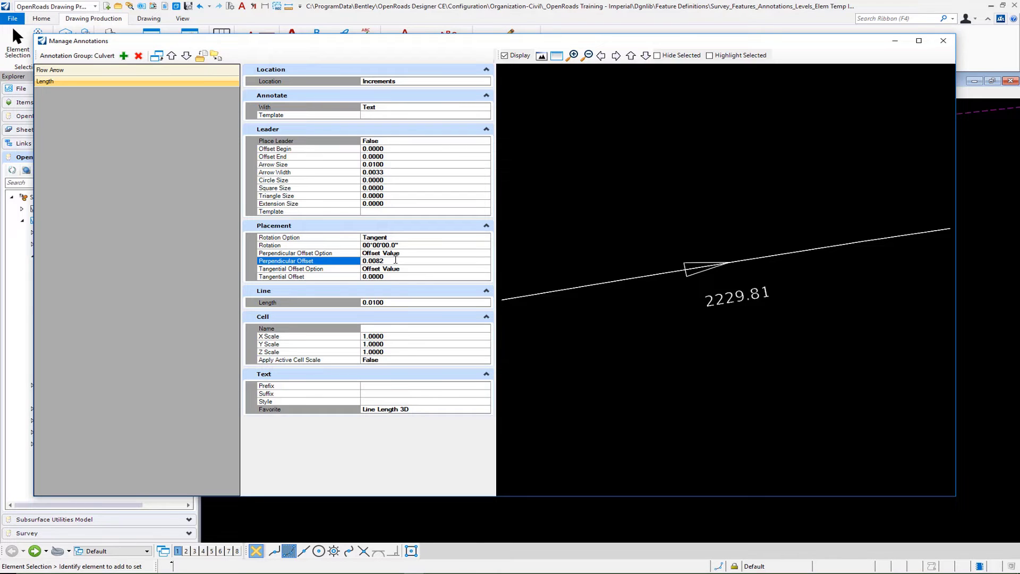
click(399, 302)
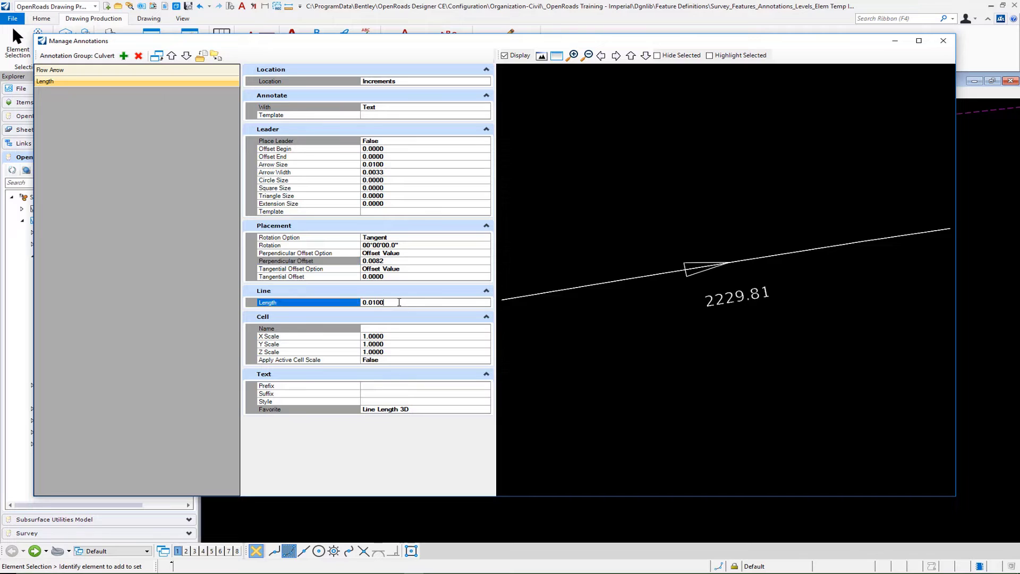
text(0)
key(Return)
Apply the Survey Topo Label template with prefix 'L =' and an apostrophe suffix
click(477, 115)
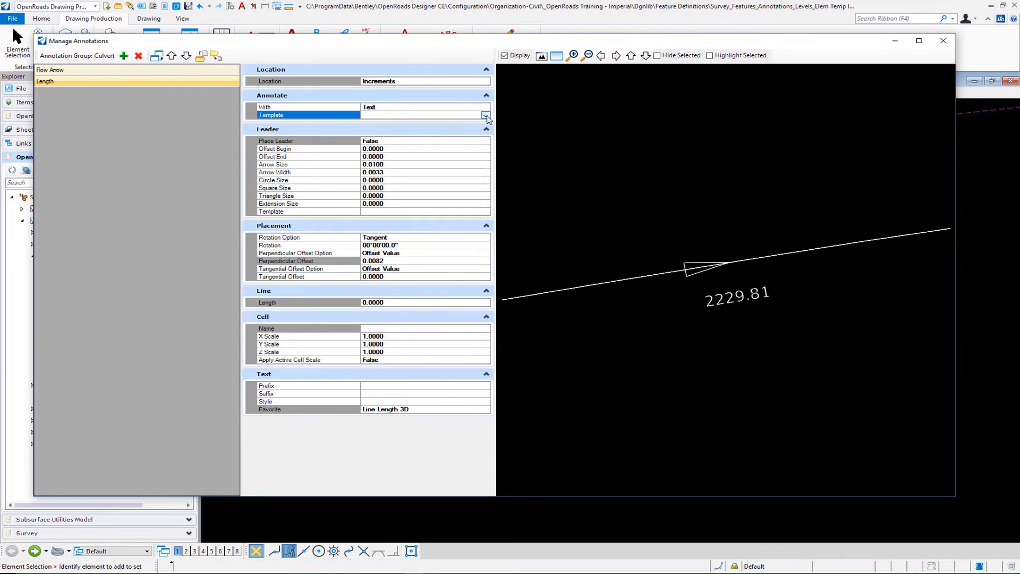
click(485, 115)
click(377, 139)
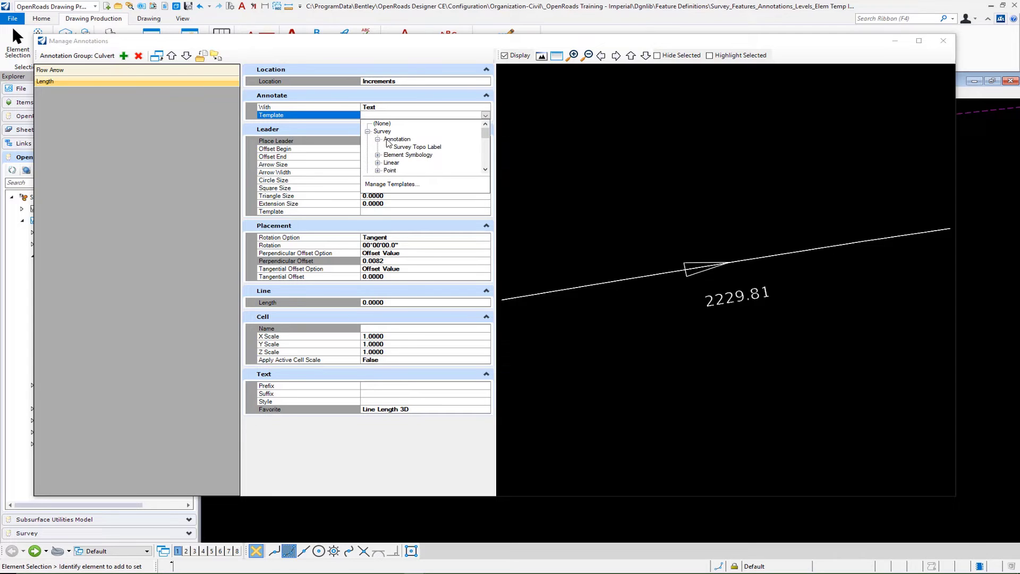
click(405, 148)
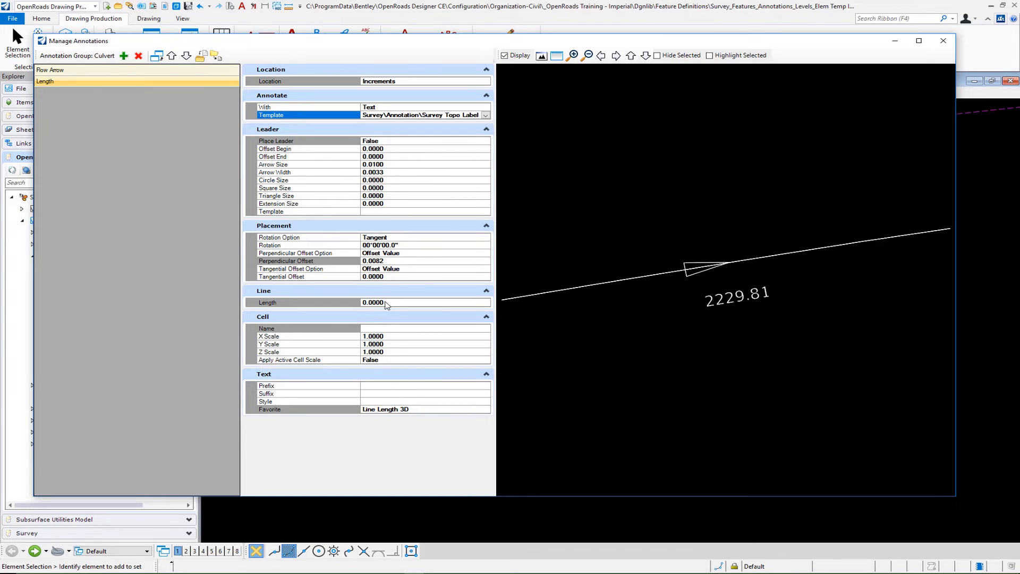
click(405, 386)
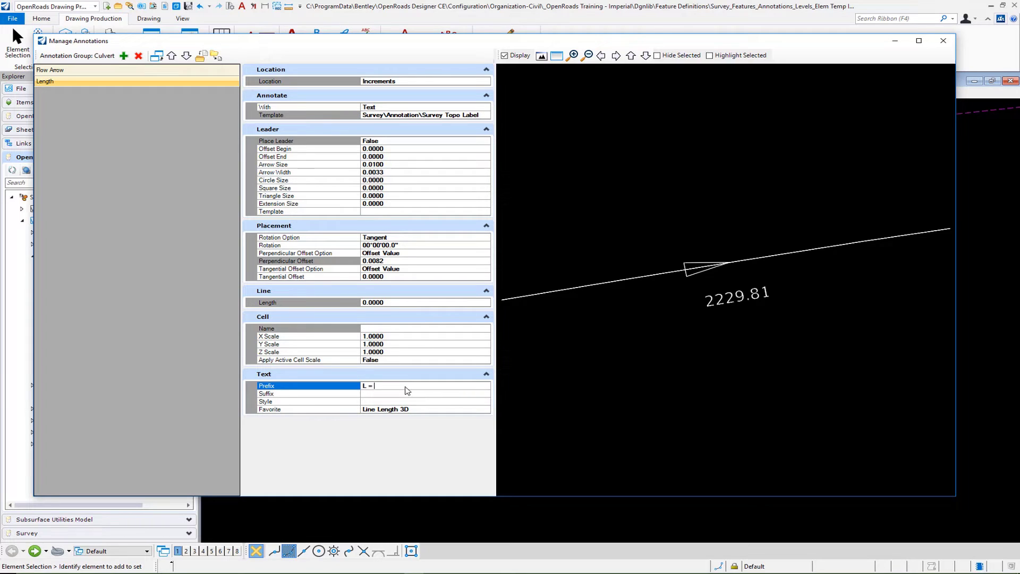
click(365, 402)
click(372, 394)
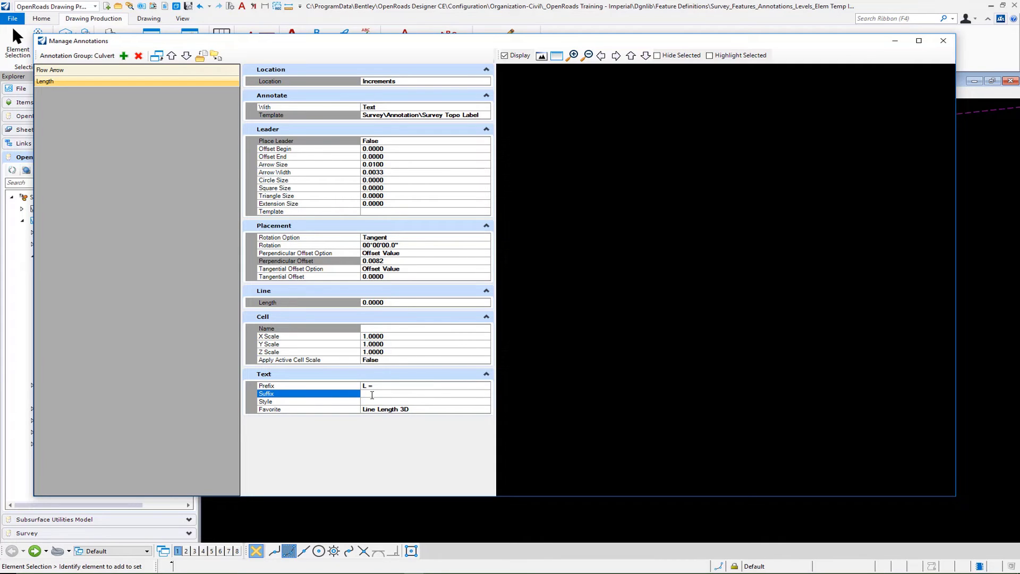
text(')
key(Tab)
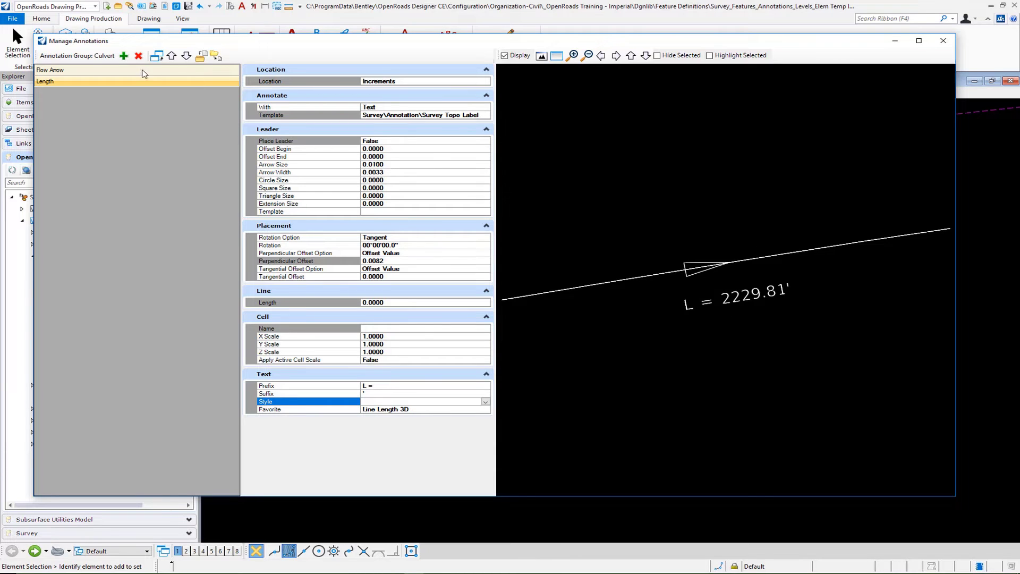
Copy Length into a new annotation named Slope with perpendicular offset -0.0082
click(91, 83)
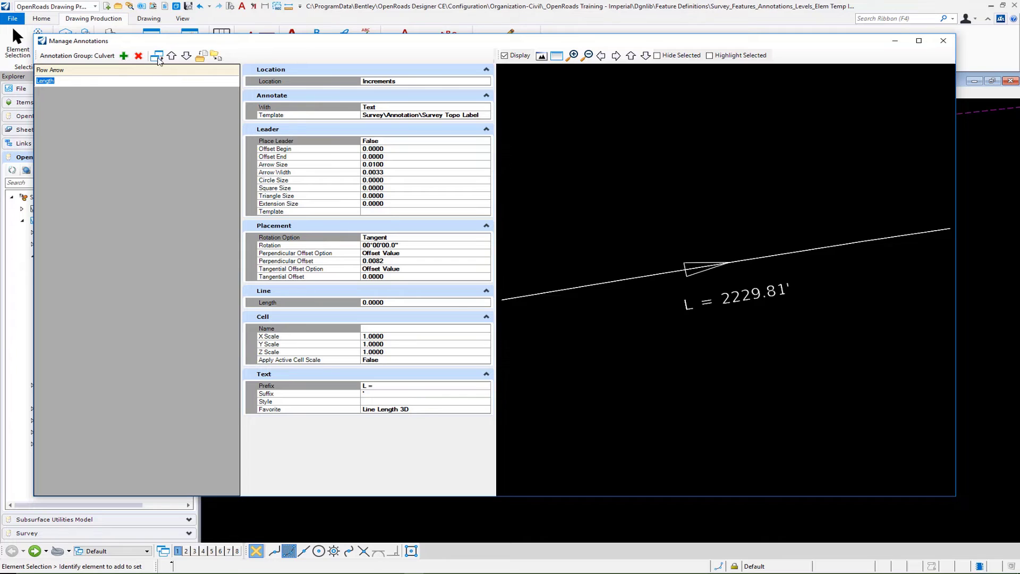
click(157, 56)
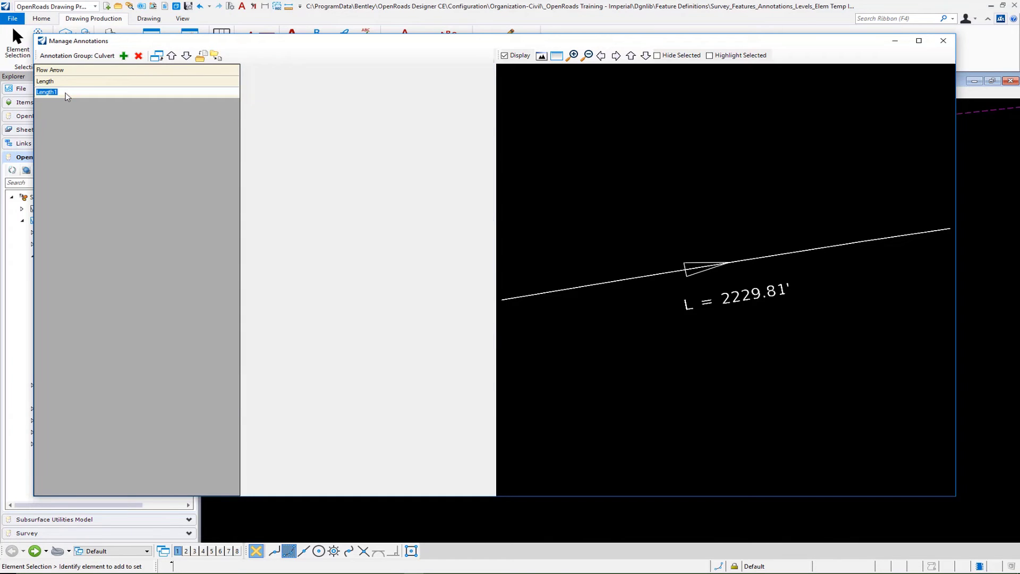
text(Slope)
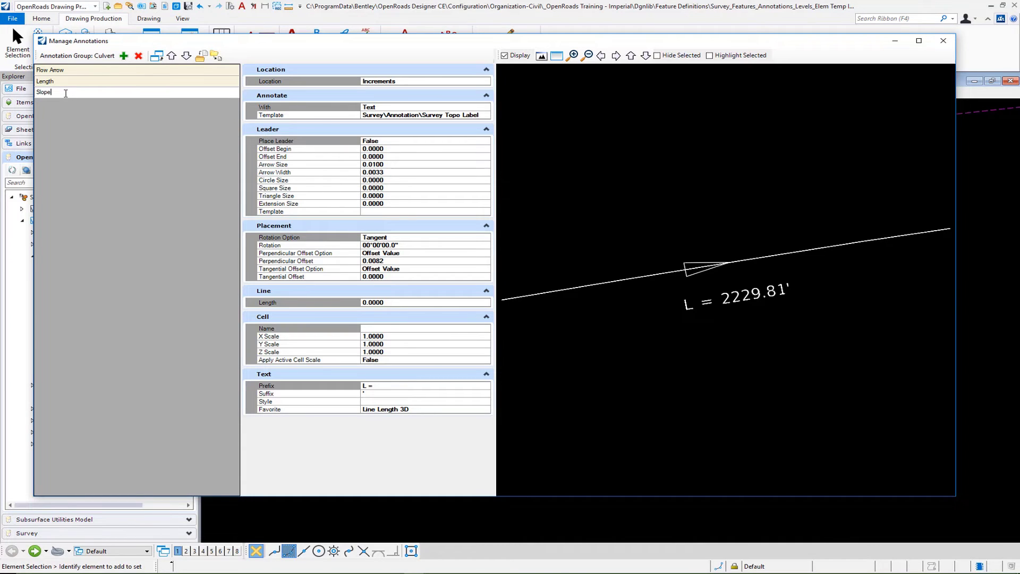
key(Return)
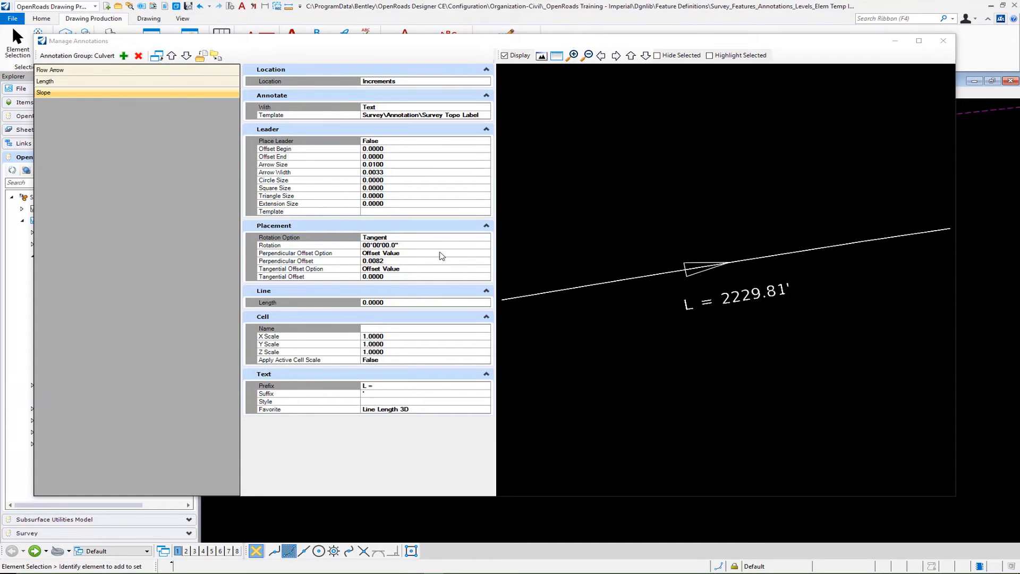
click(393, 261)
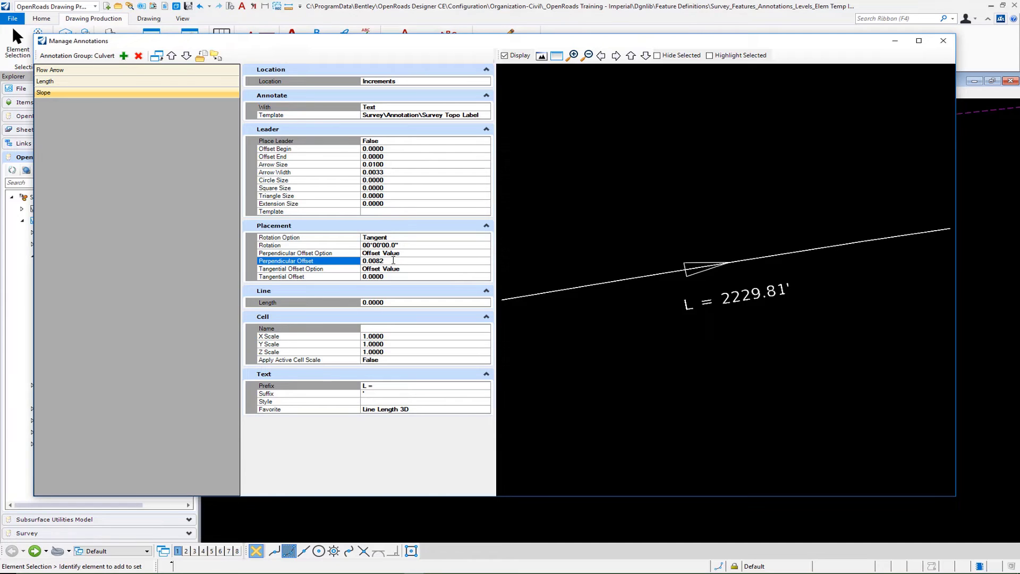
text(-)
key(Return)
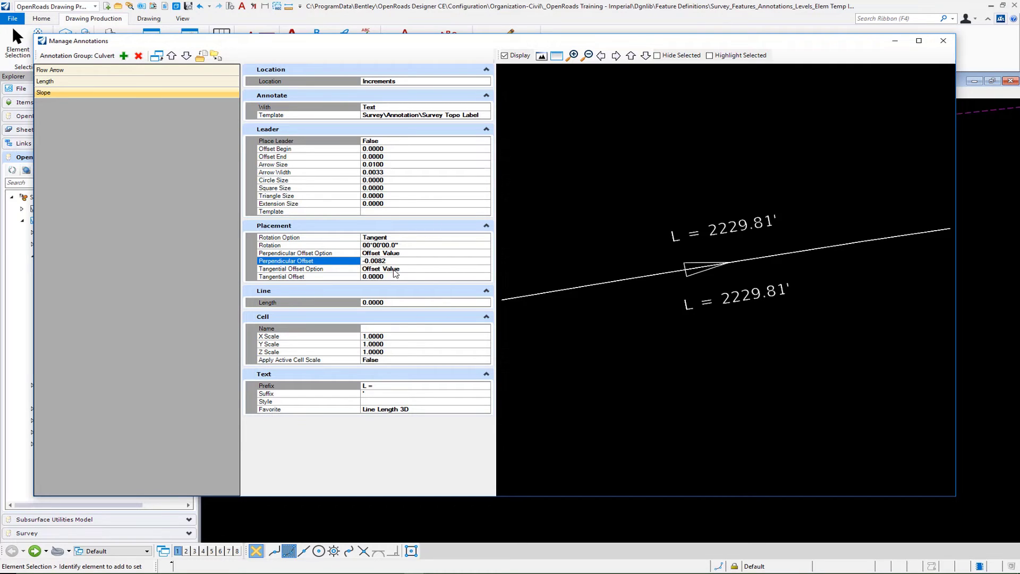
Change the Slope label's prefix to 'SLOPE =' and clear the foot-mark suffix
click(380, 387)
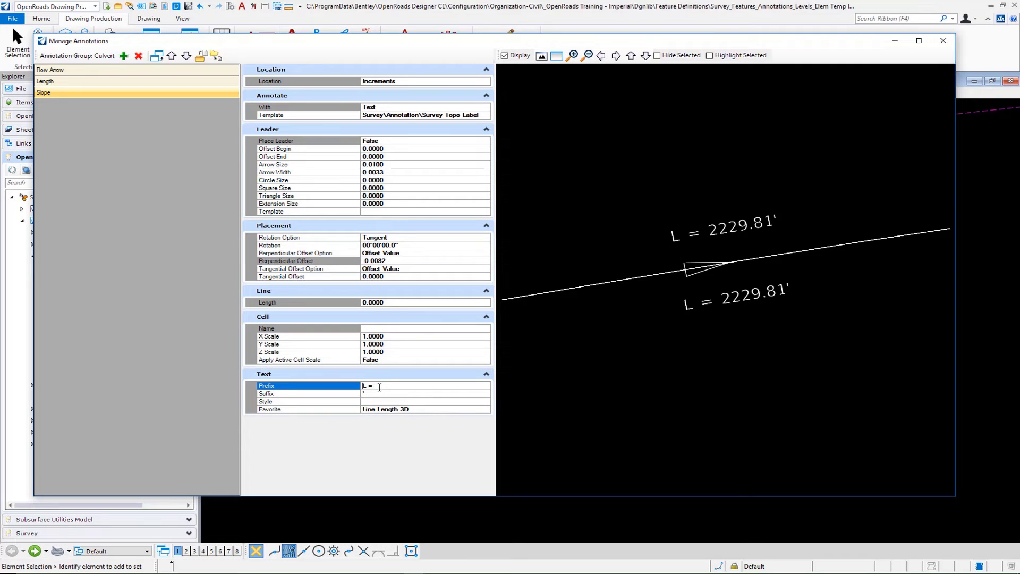
key(Delete)
text(SLOPE)
key(Tab)
click(380, 393)
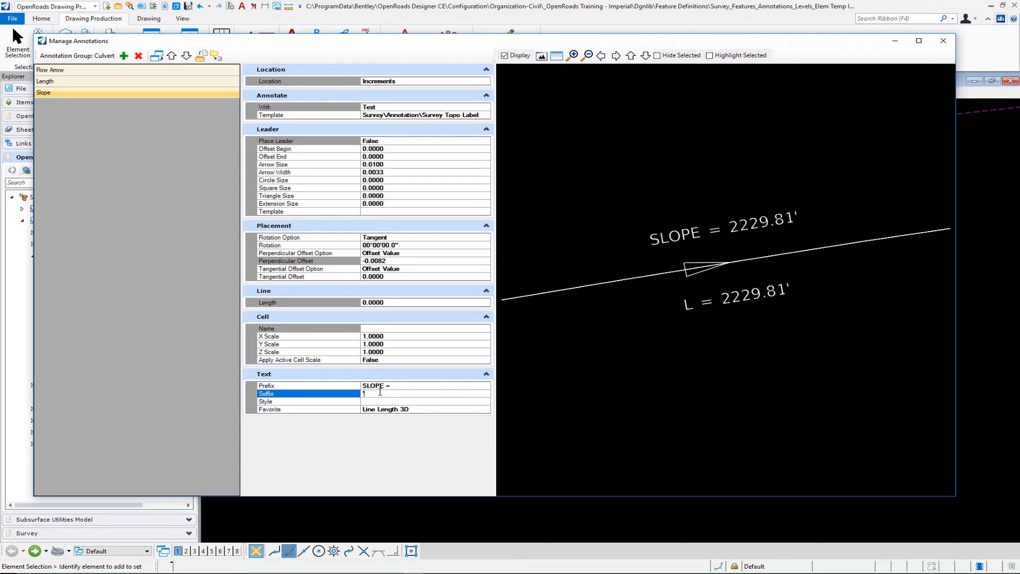
key(BackSpace)
key(Tab)
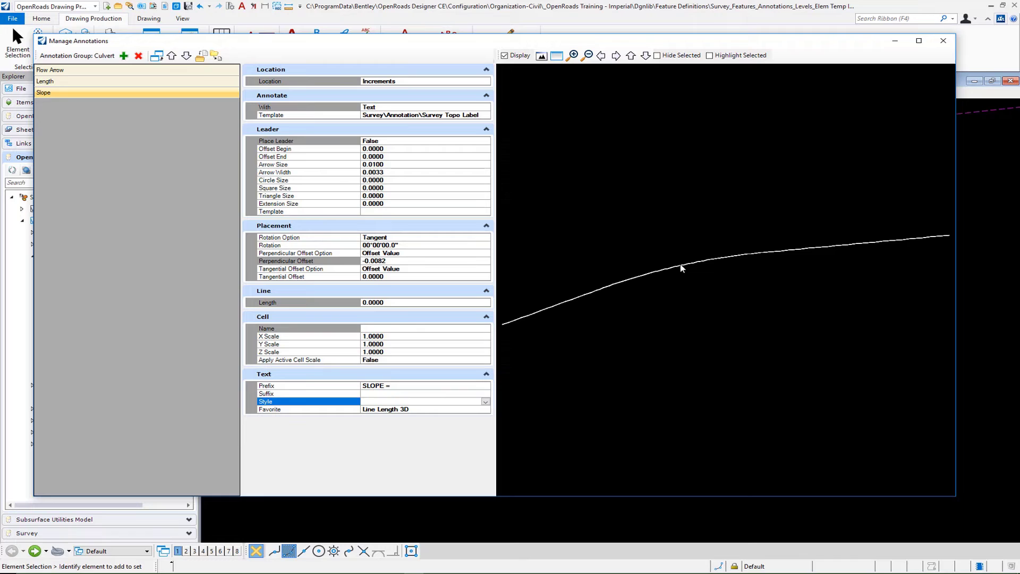
Set the Slope text favorite to Line Slope 3D, previewing SLOPE = 0.00%
click(471, 409)
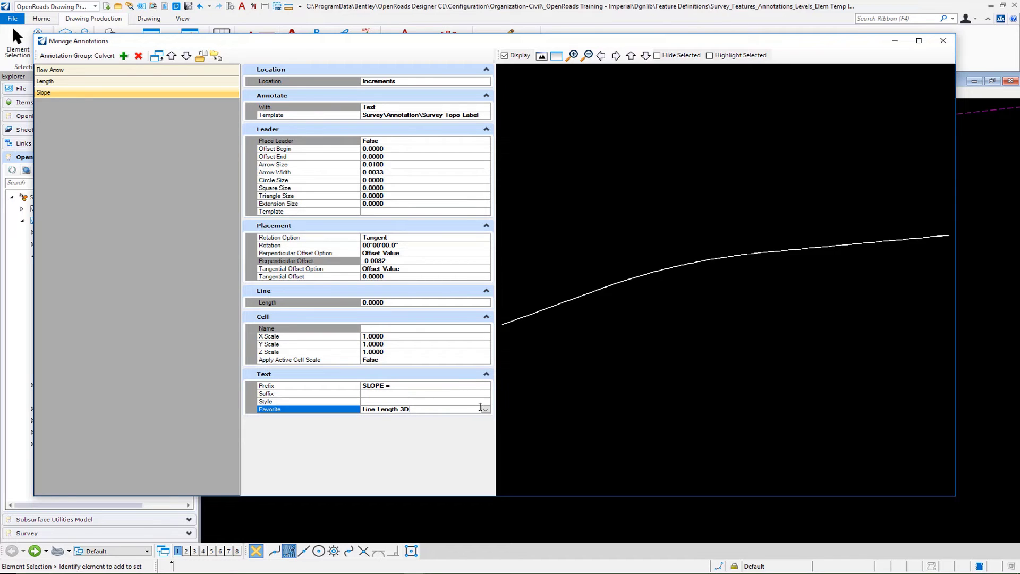
click(485, 410)
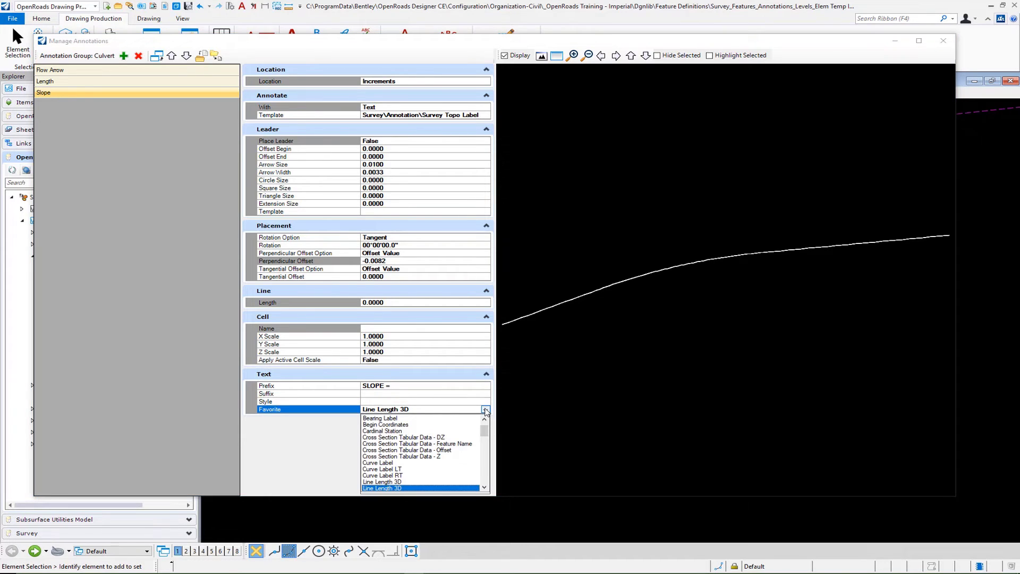
scroll(416, 467, down, 5)
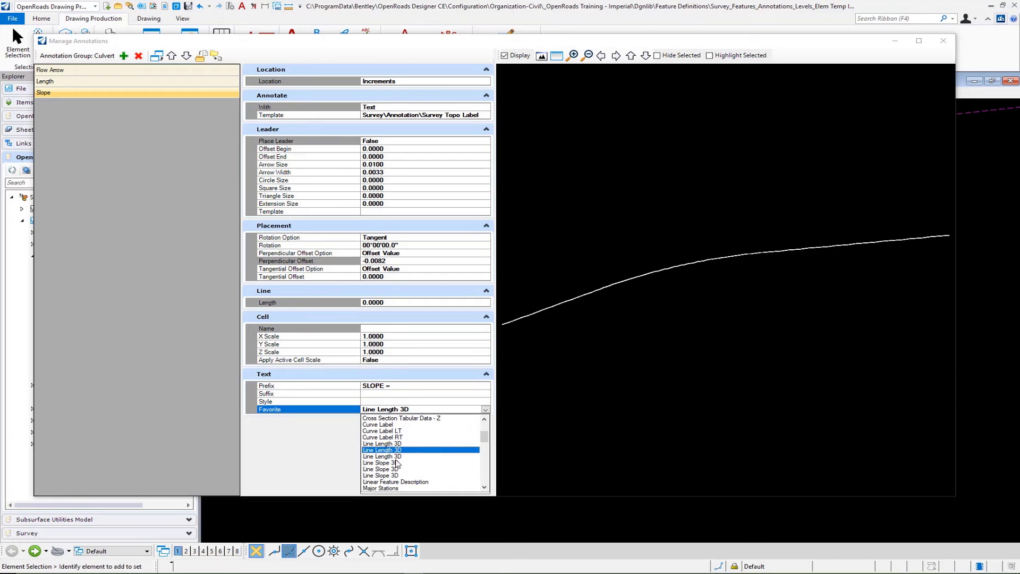
click(396, 466)
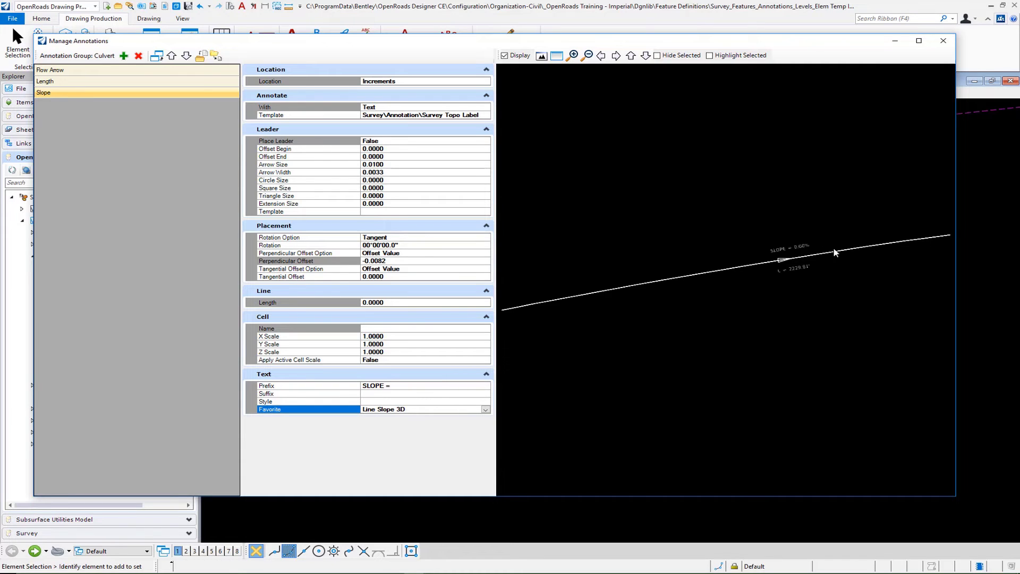
scroll(835, 250, up, 4)
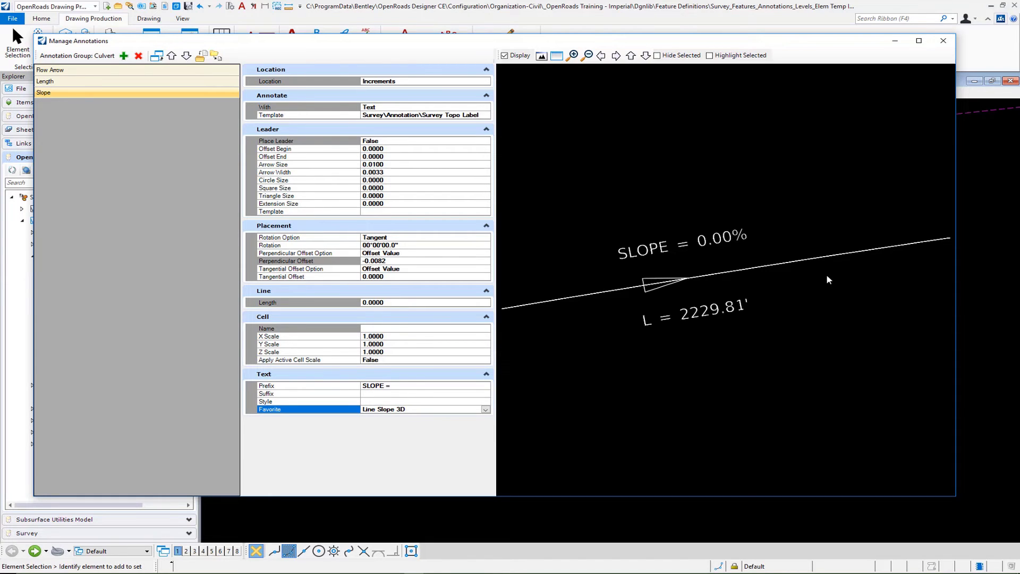
click(827, 279)
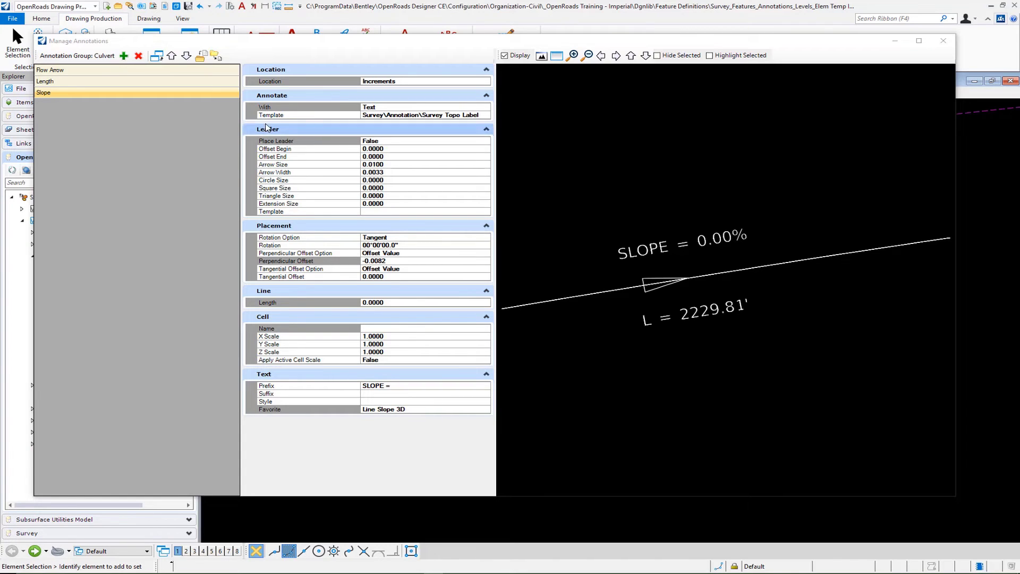
Add a Linear3d annotation, Invert In, labelled at the START point only
click(124, 57)
mouse_move(104, 56)
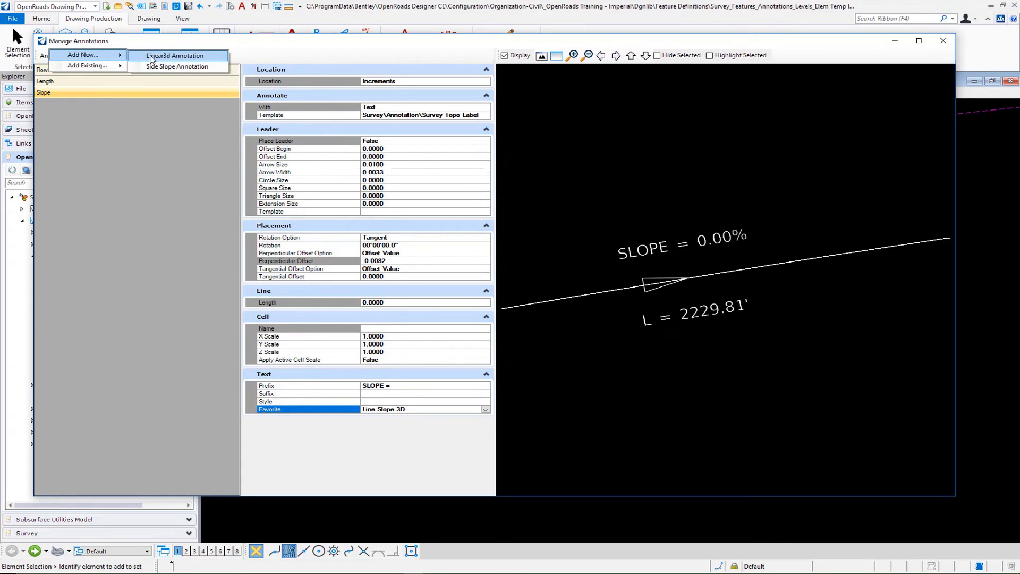
click(154, 57)
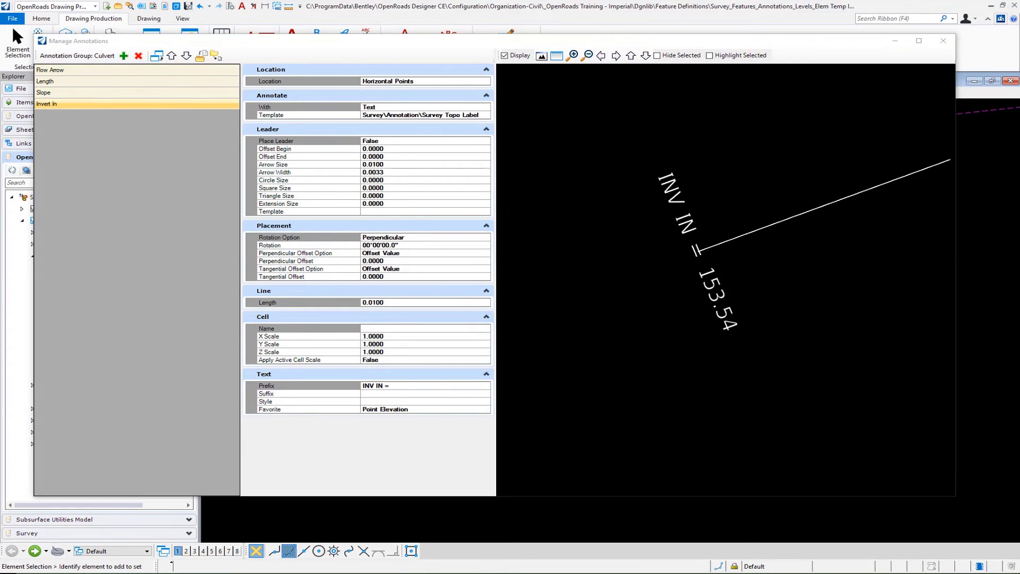
click(64, 105)
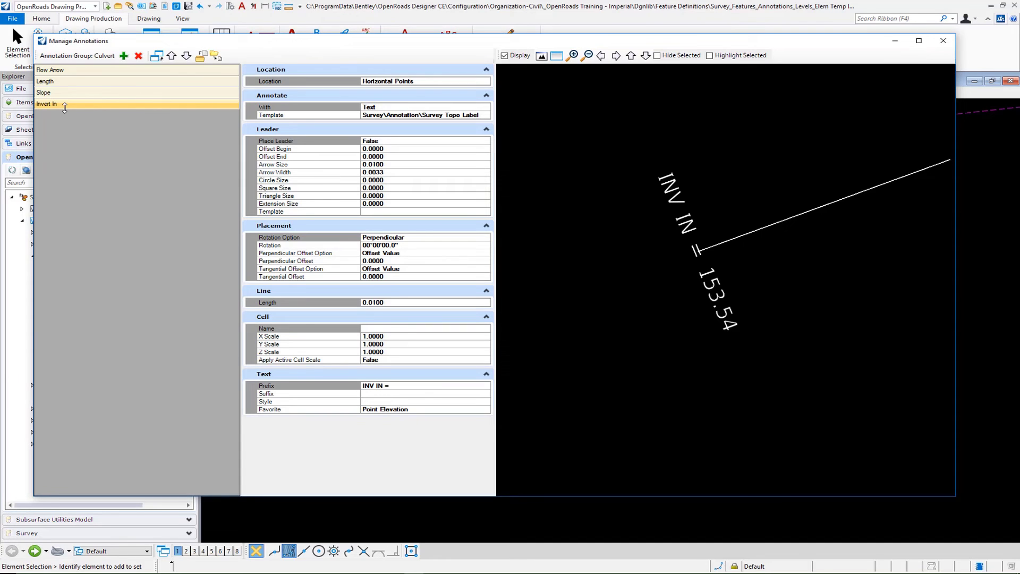
click(484, 83)
click(485, 83)
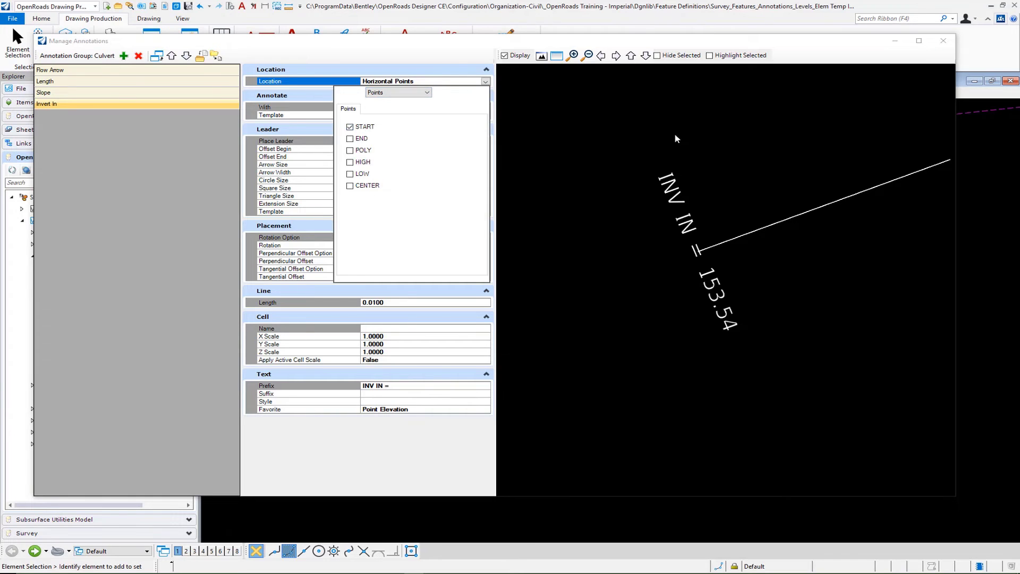
click(591, 121)
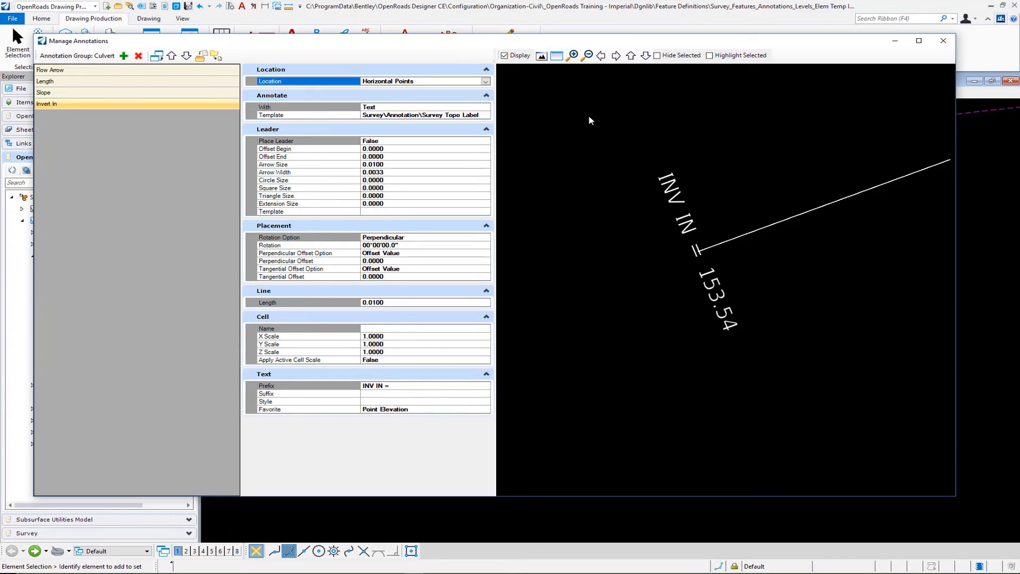
Give Invert In the prefix 'INV IN =' and duplicate it as Invert In1
click(486, 130)
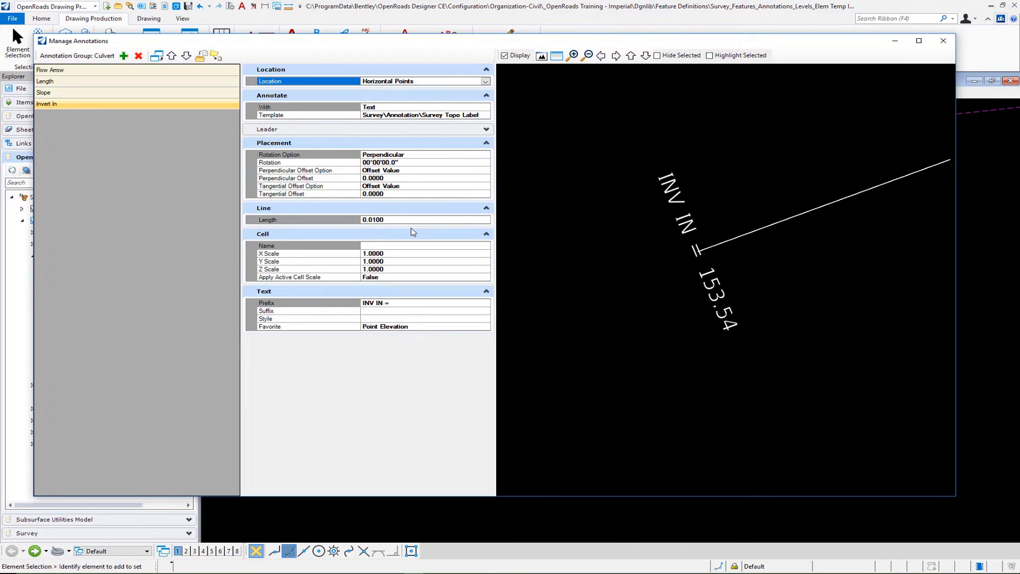
click(486, 208)
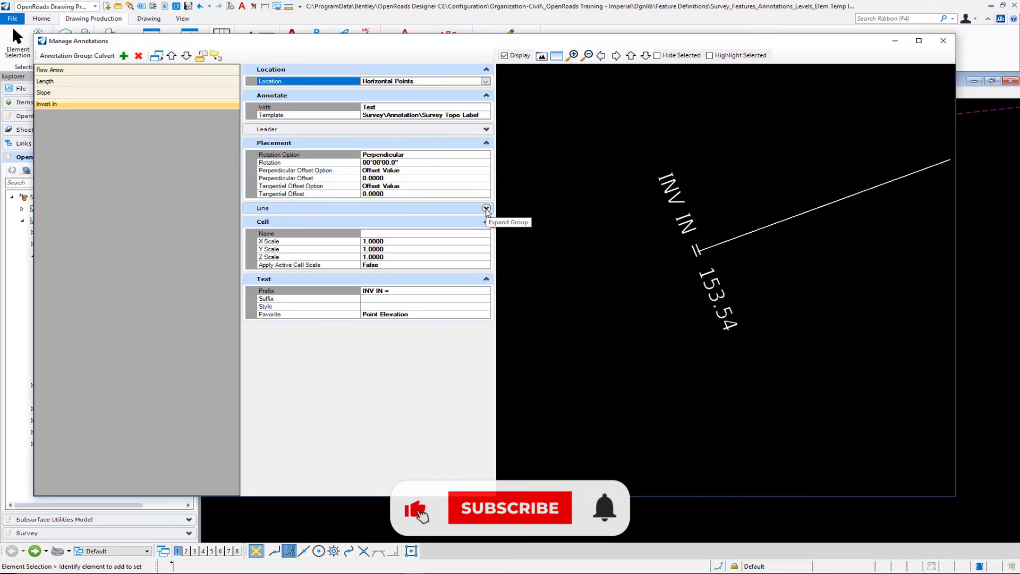
click(486, 221)
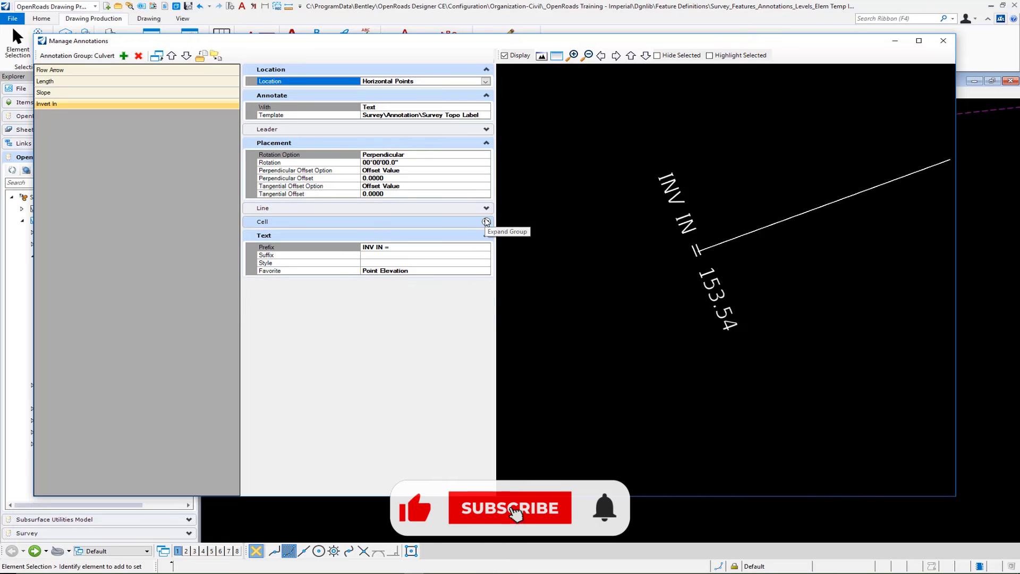
click(406, 249)
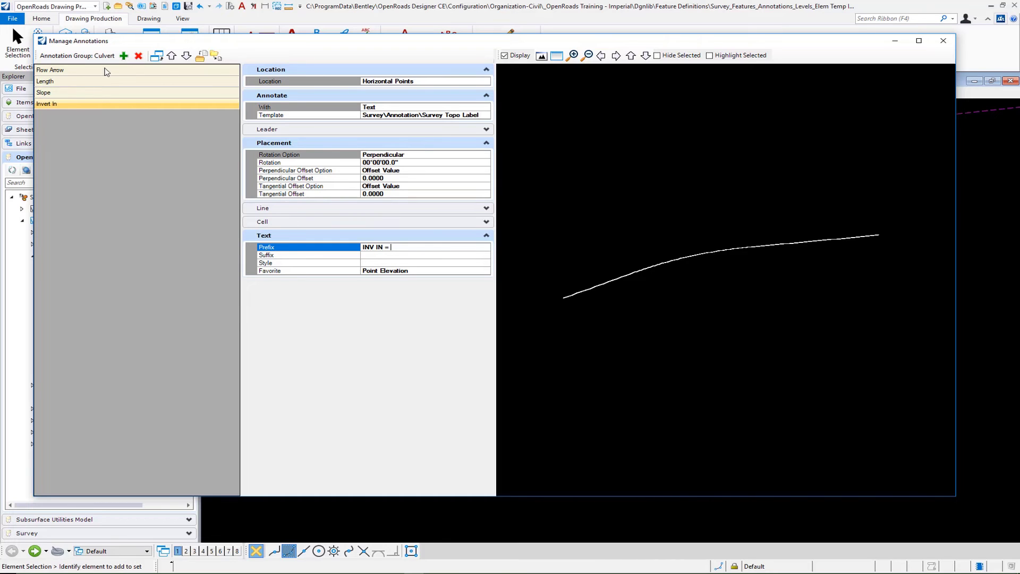
click(156, 56)
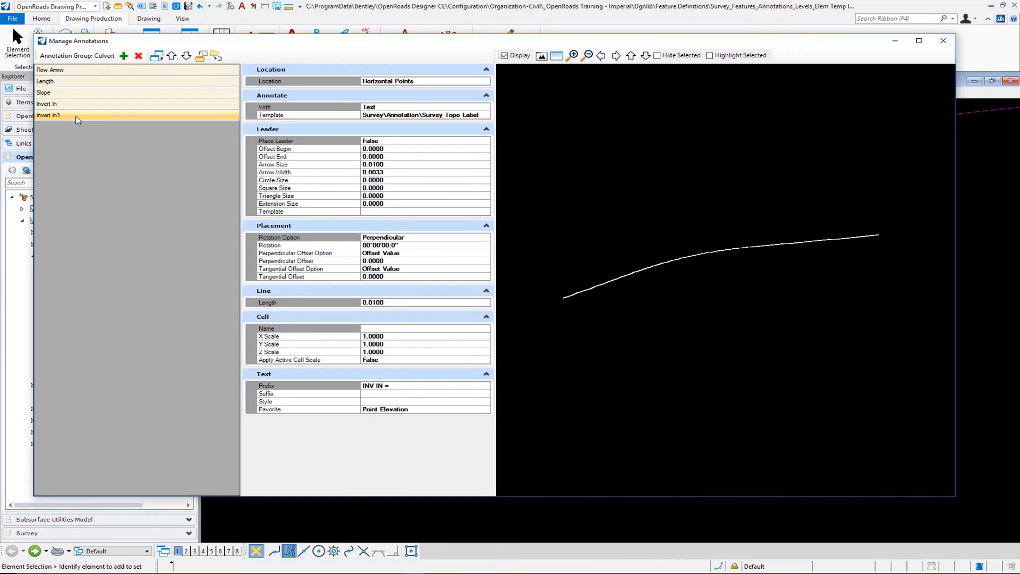
Rename the copy to Invert Out and place its label at the END point
double_click(73, 114)
click(74, 116)
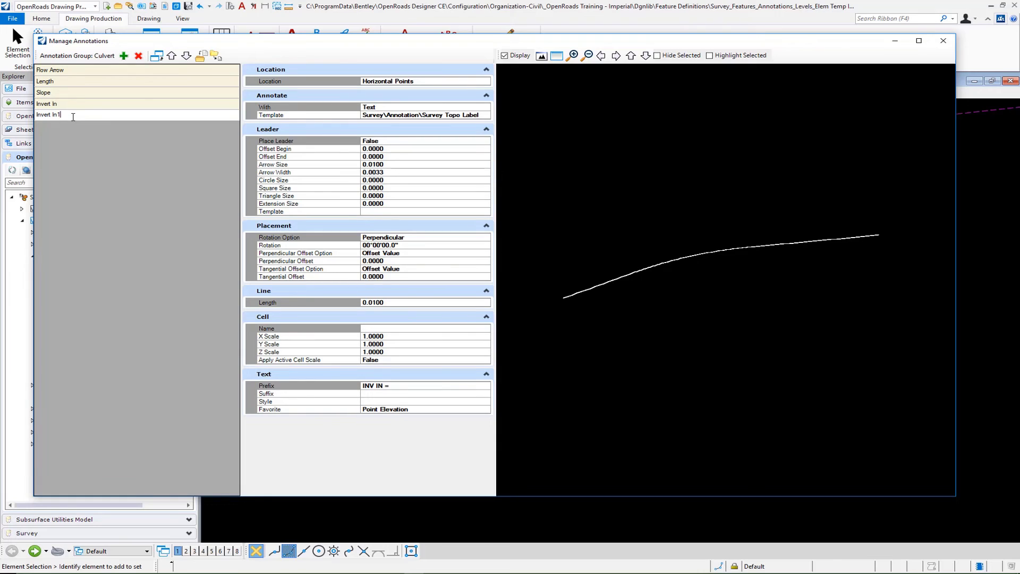
key(BackSpace)
key(BackSpace)
key(BackSpace)
key(Return)
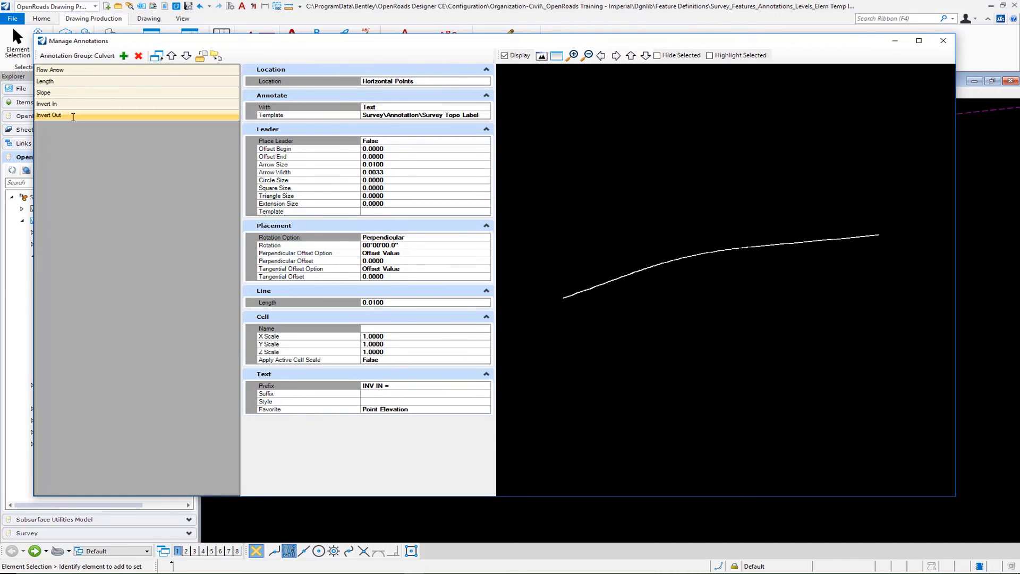
click(484, 80)
click(485, 81)
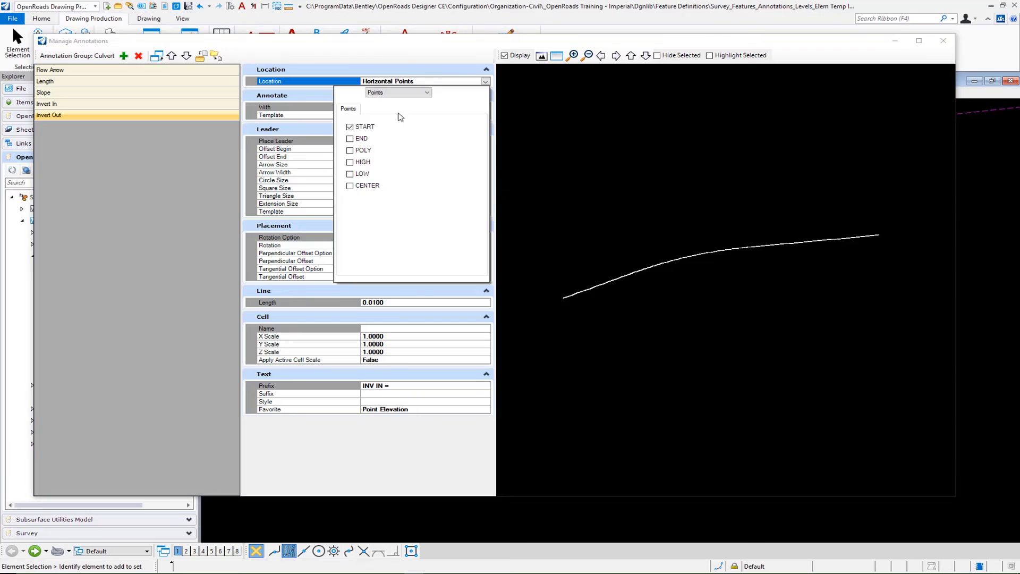
click(349, 138)
click(562, 199)
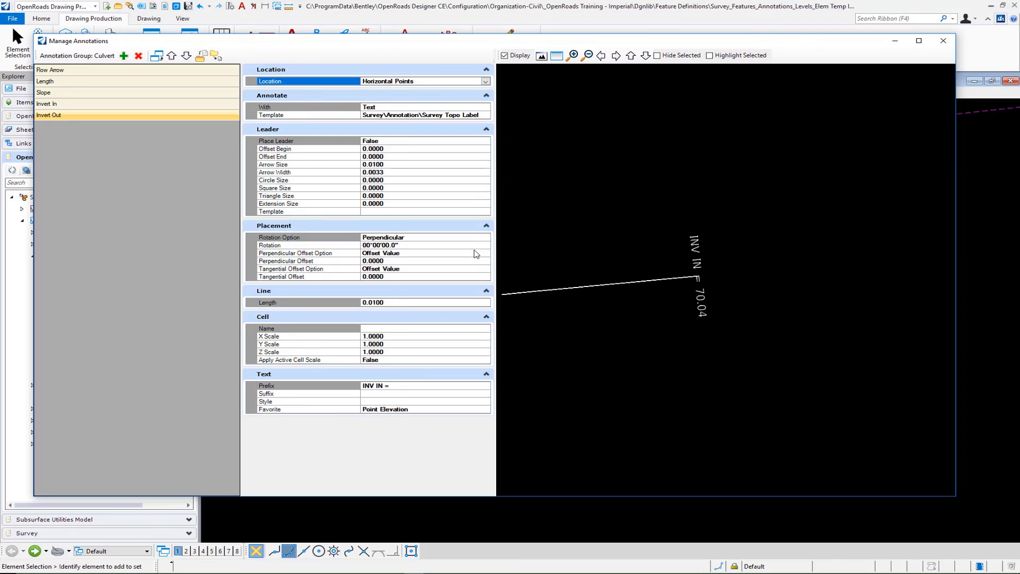
Change the Invert Out prefix to 'INV OUT =', previewing INV OUT = 70.04
click(380, 388)
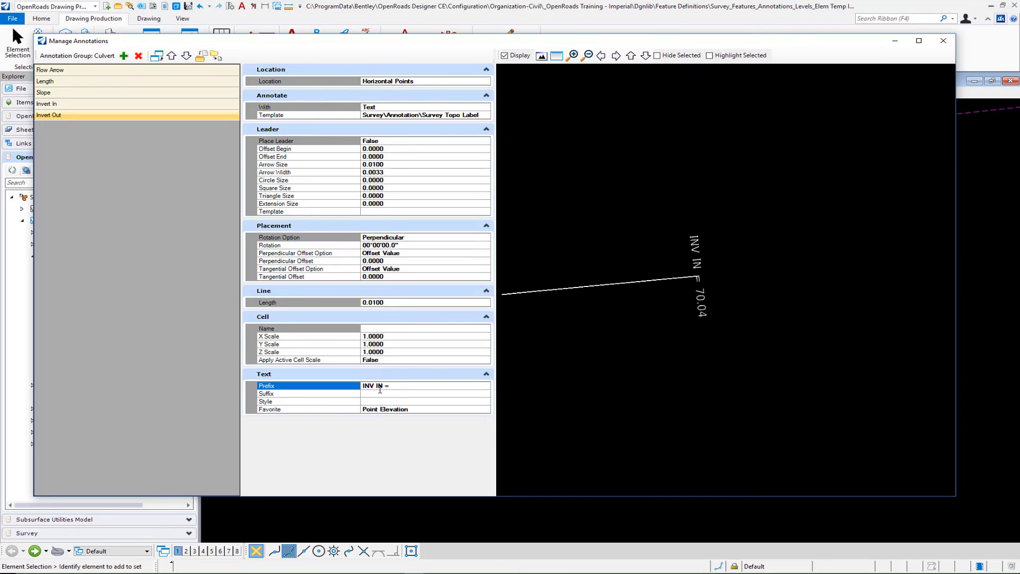
double_click(379, 386)
text(OUT)
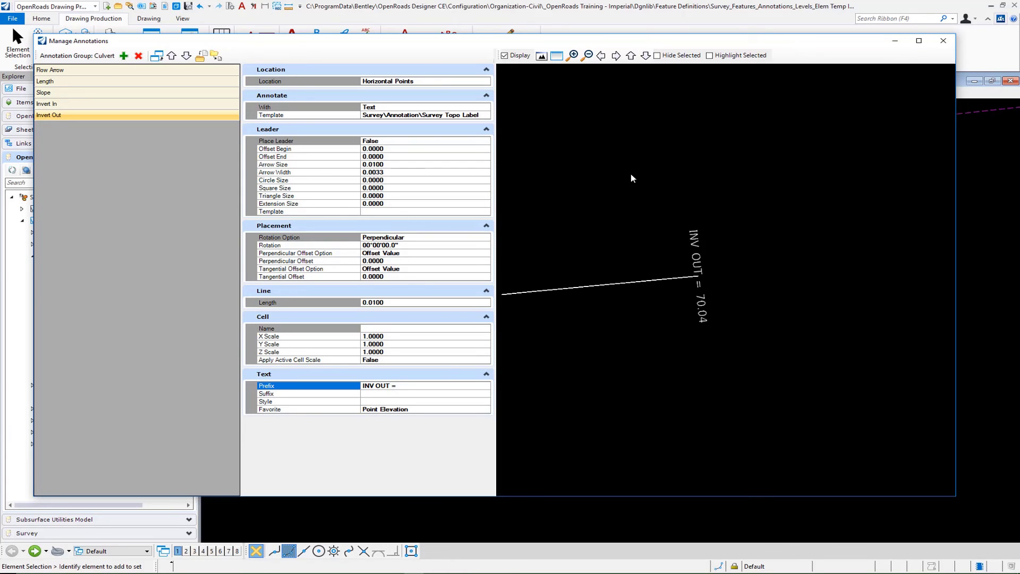
scroll(882, 332, up, 3)
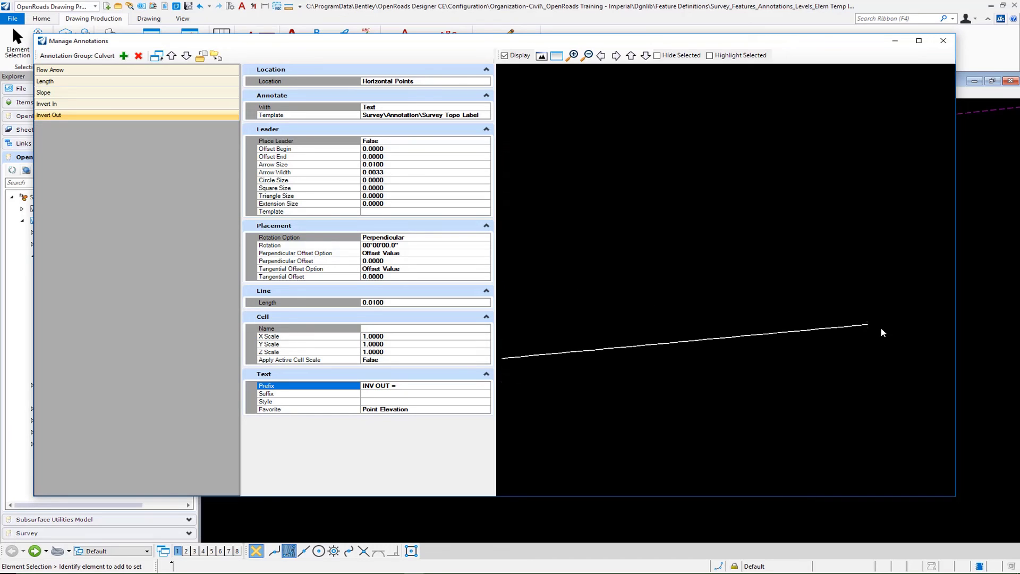
scroll(882, 333, down, 2)
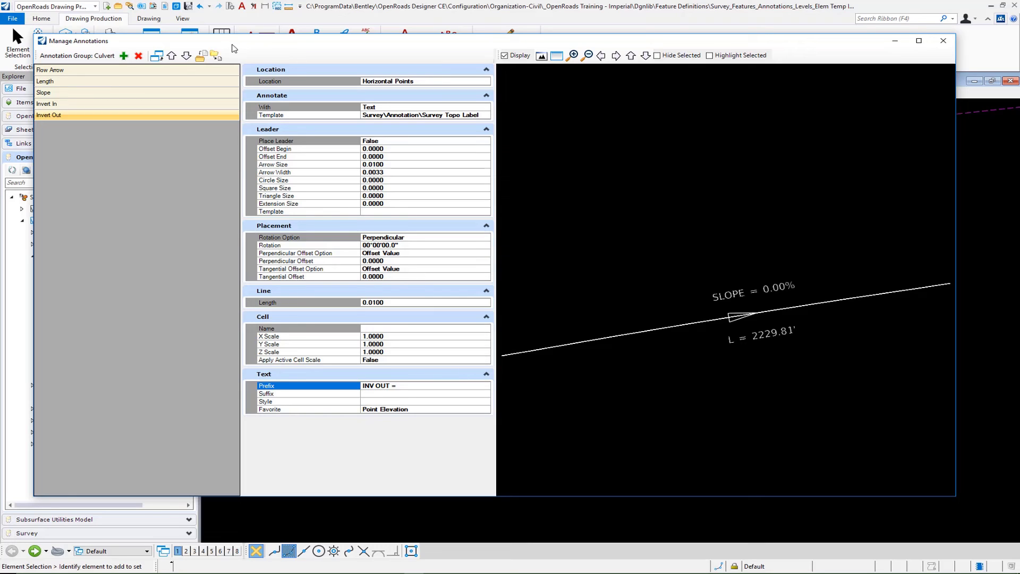
Add another Linear3d annotation named Size-Type
click(124, 56)
mouse_move(112, 57)
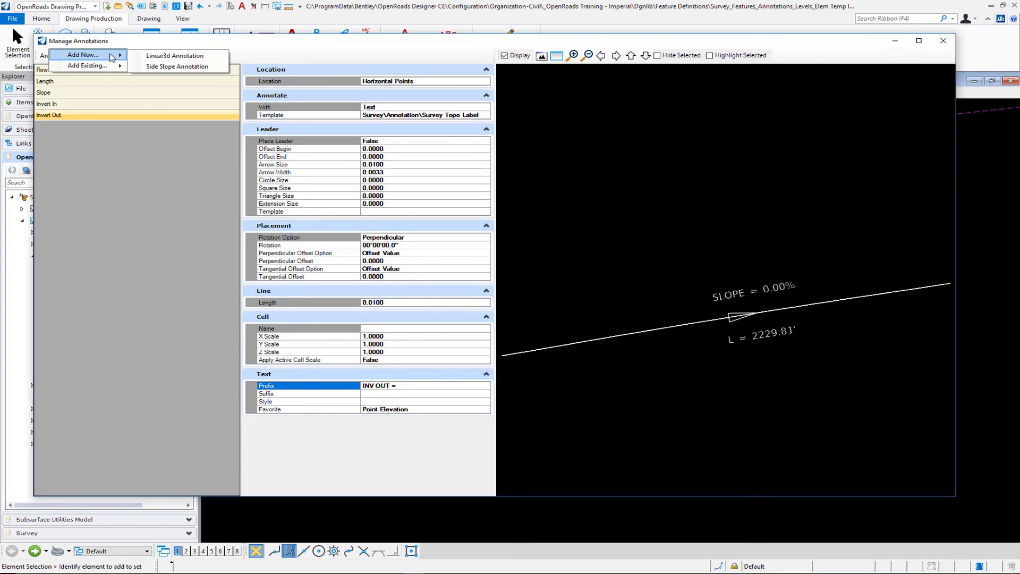
click(160, 56)
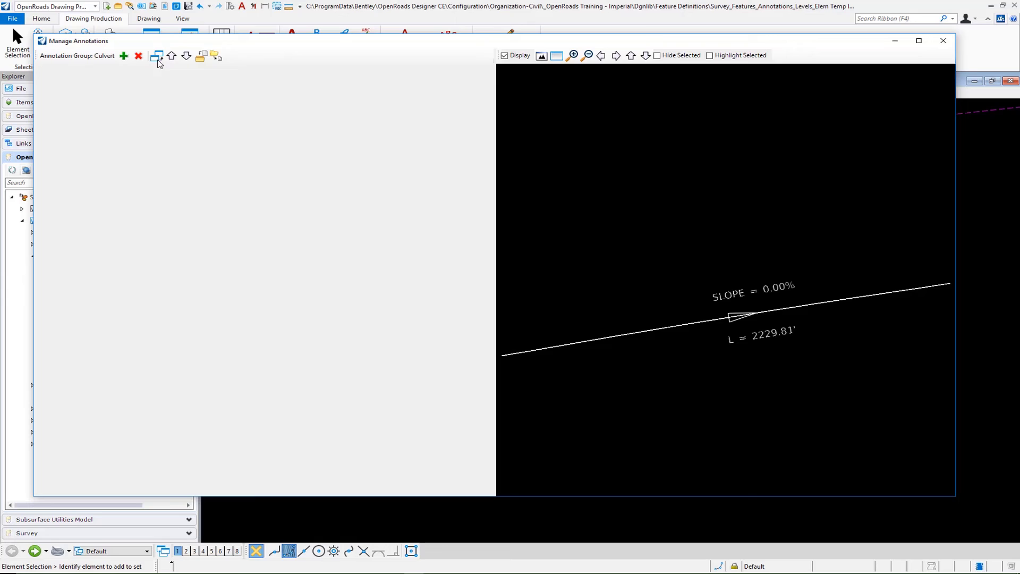
double_click(99, 125)
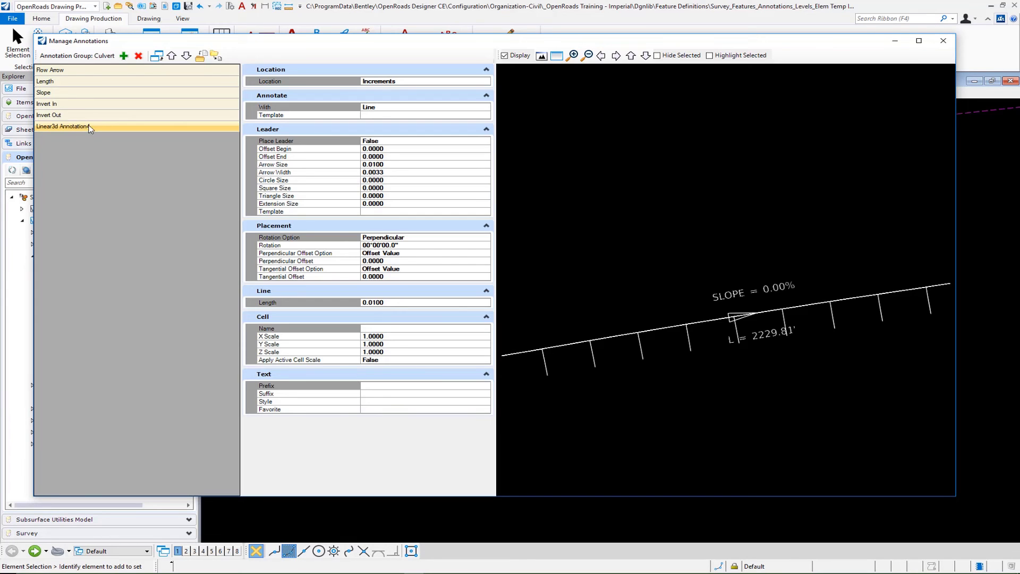
text(Size)
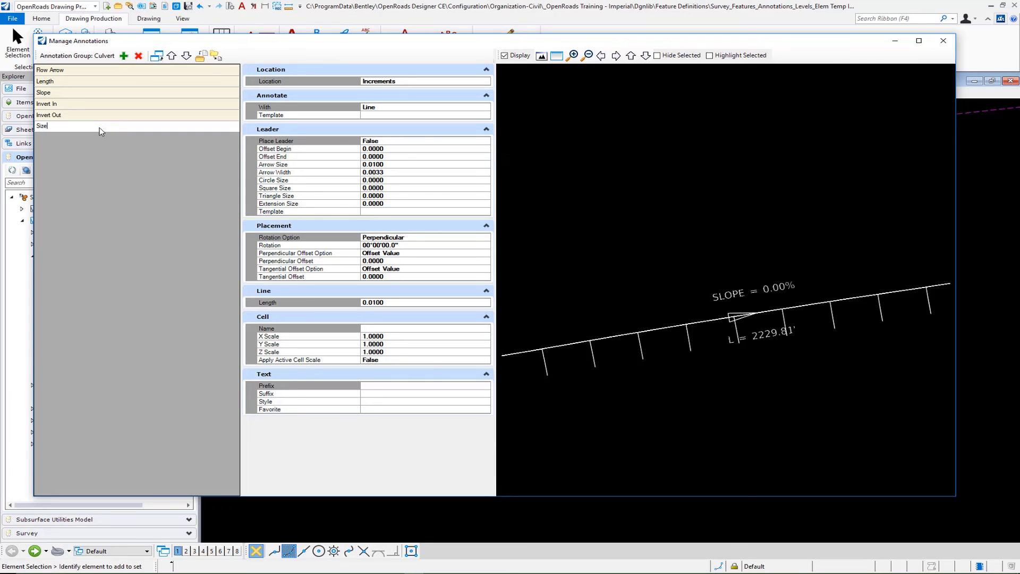
text(-Type)
key(Return)
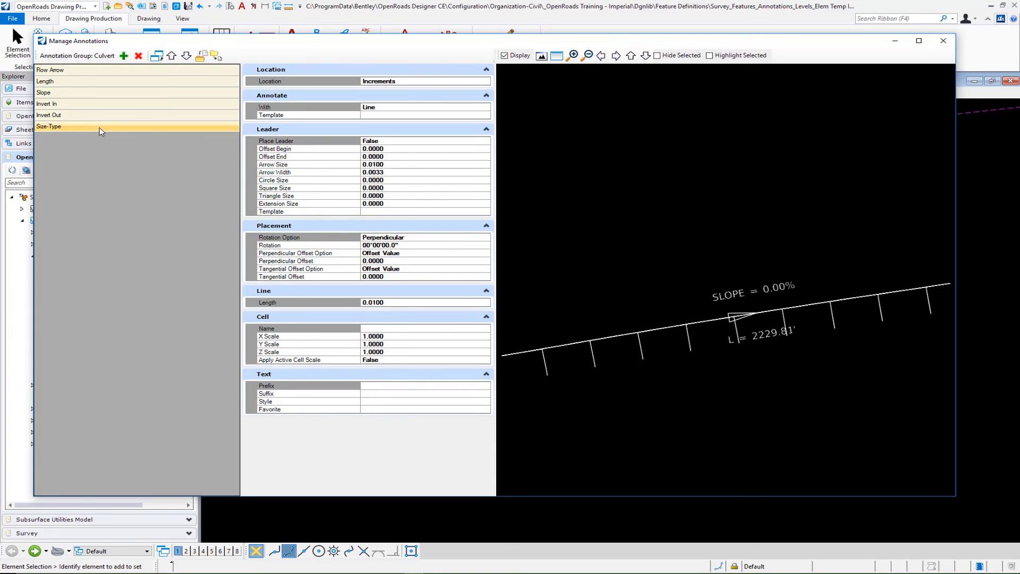
Place the Size-Type label by Percent increment at 50
click(484, 82)
click(485, 81)
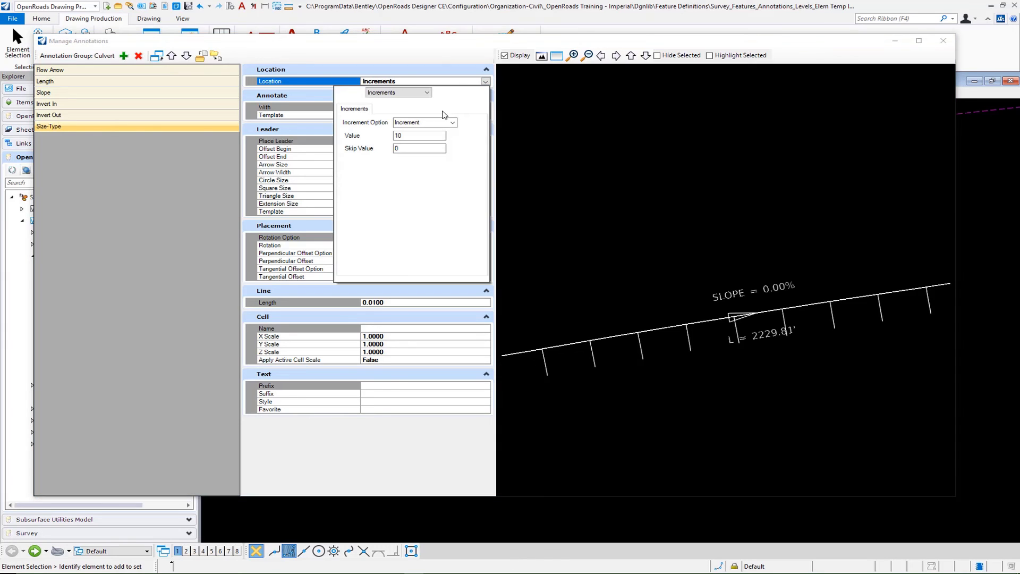
click(425, 122)
click(426, 123)
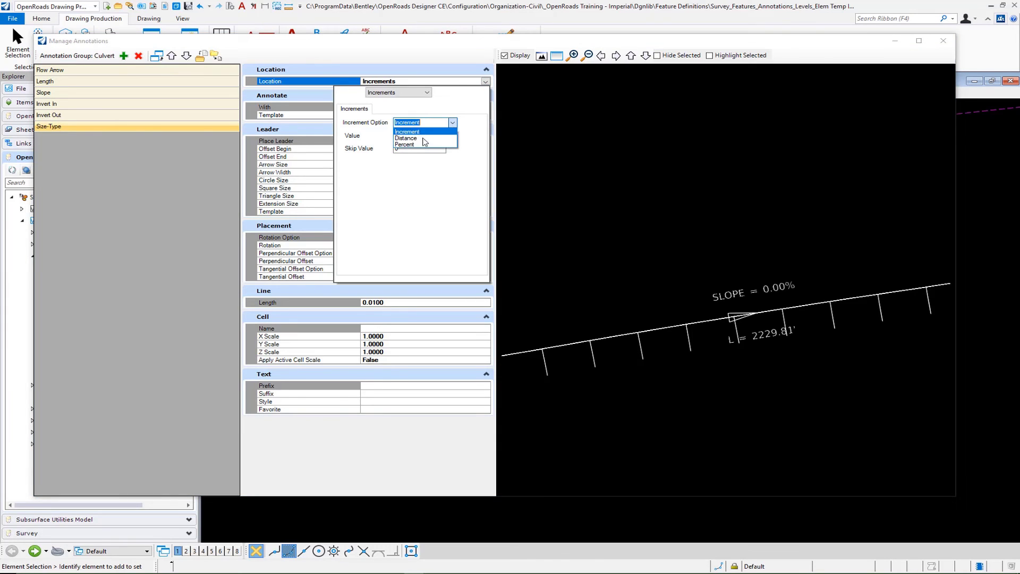
click(420, 144)
double_click(417, 137)
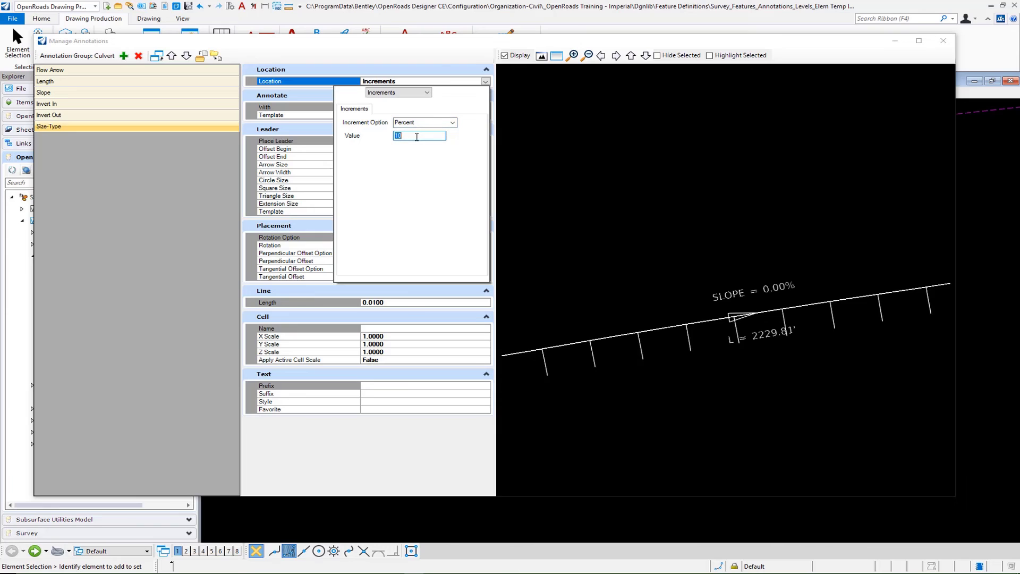
key(Return)
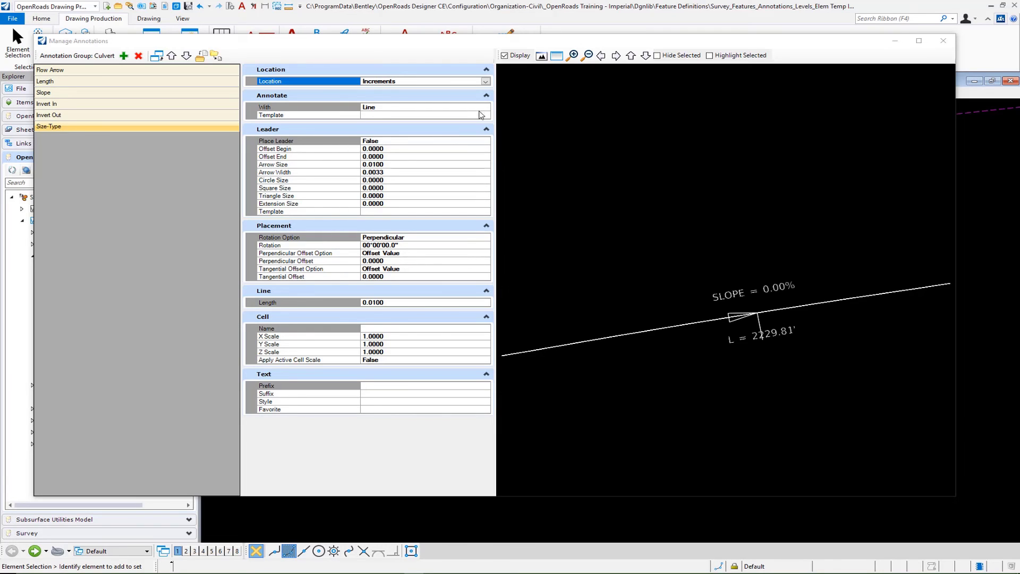
Annotate Size-Type with Text using Survey\Annotation\Survey Topo Label, collapsing Leader, Line and Cell
click(485, 108)
click(485, 109)
click(380, 127)
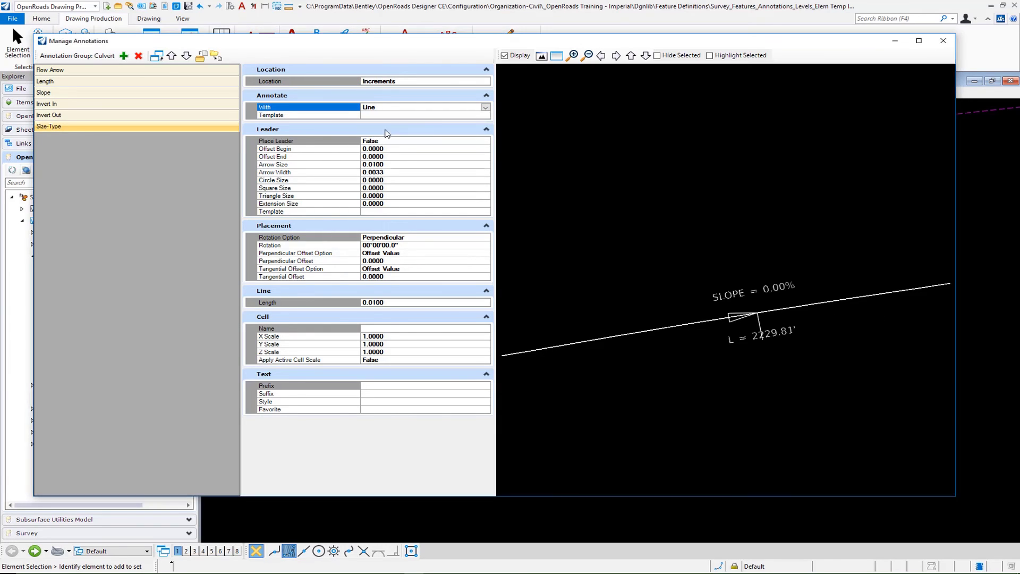
click(470, 115)
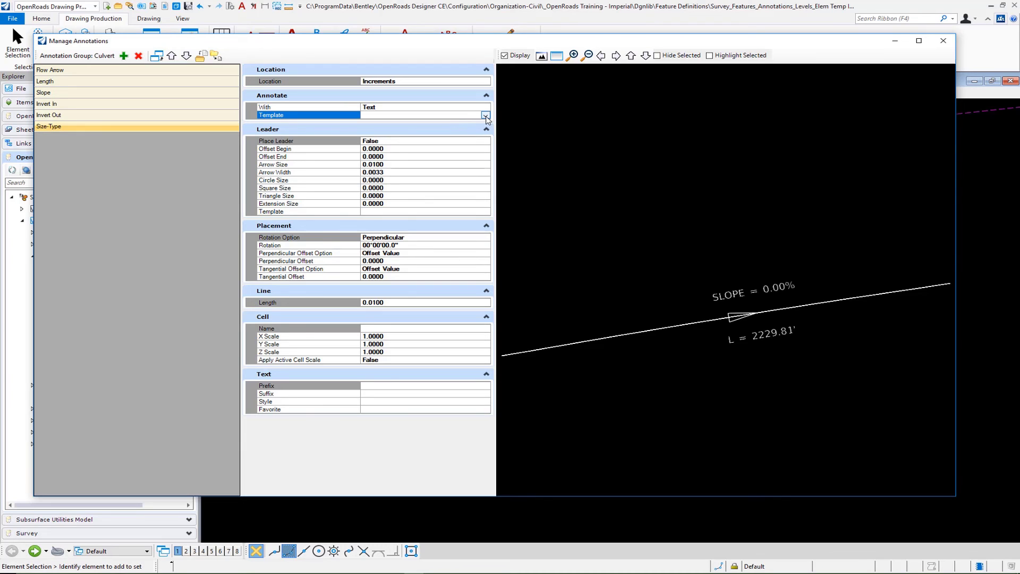
click(485, 116)
click(367, 131)
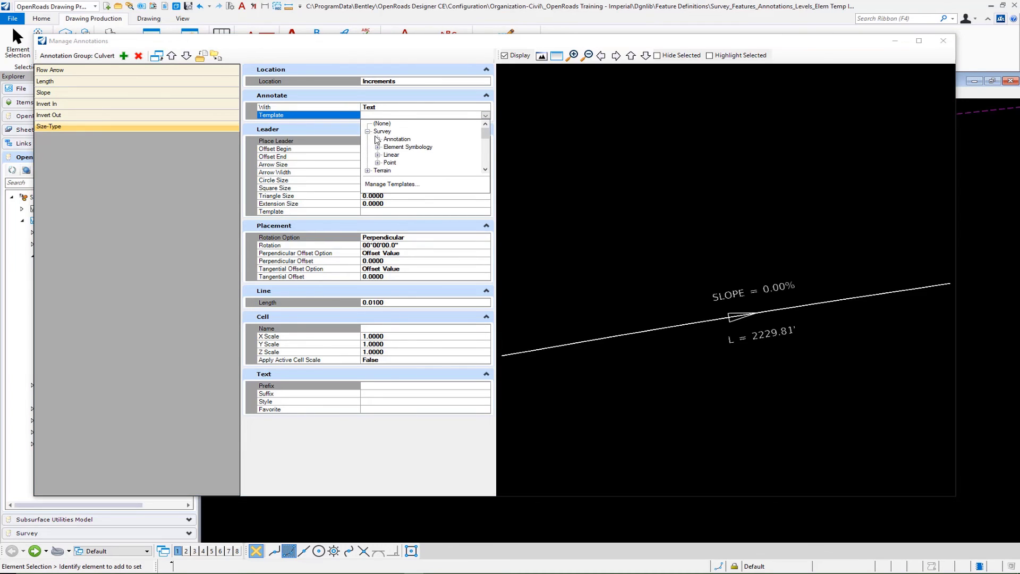
click(377, 139)
click(406, 147)
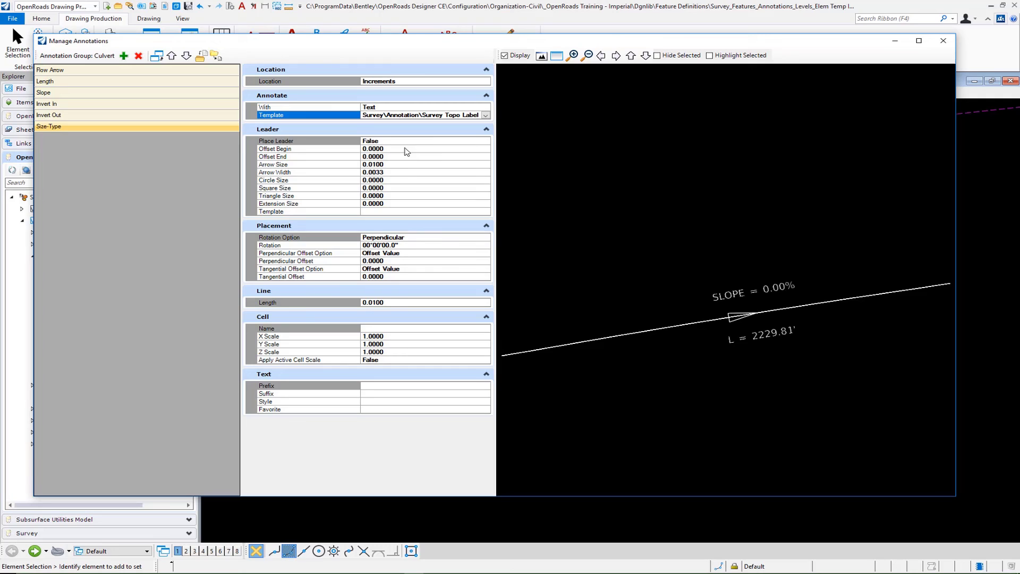
click(486, 130)
click(486, 209)
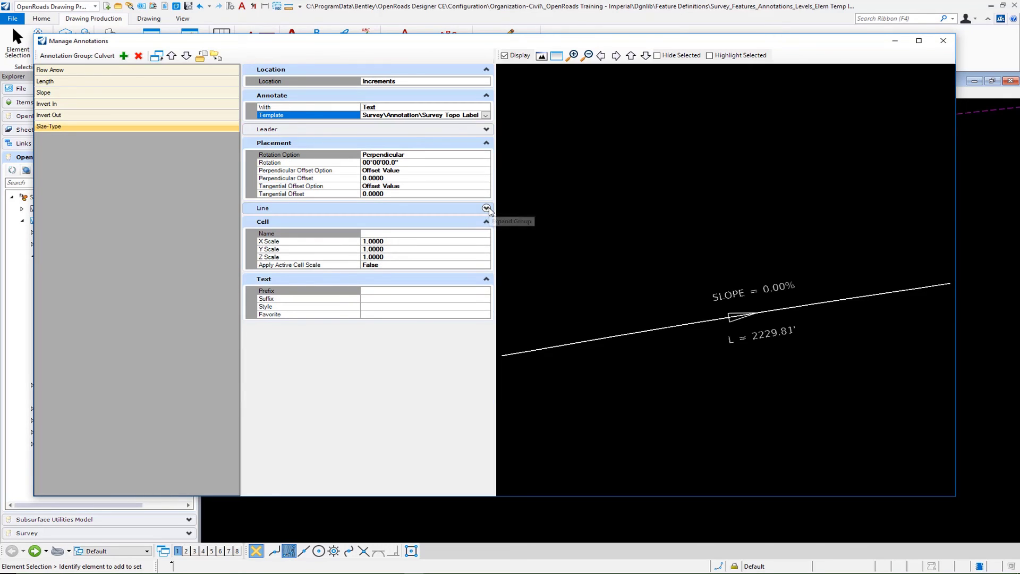
click(486, 222)
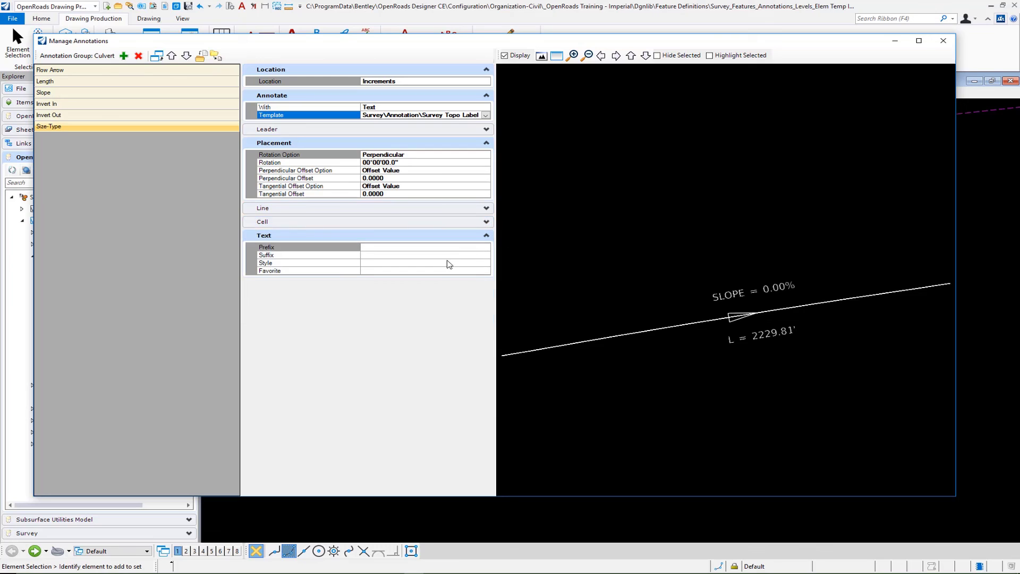
Set the Size-Type label's favorite text to Survey SIZE-TYPE Label
click(465, 271)
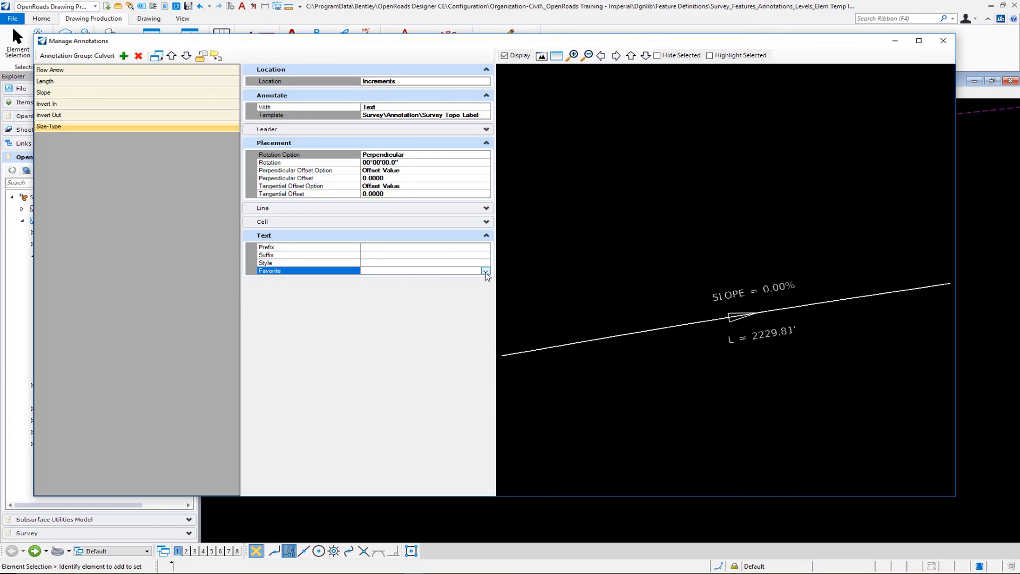
click(485, 271)
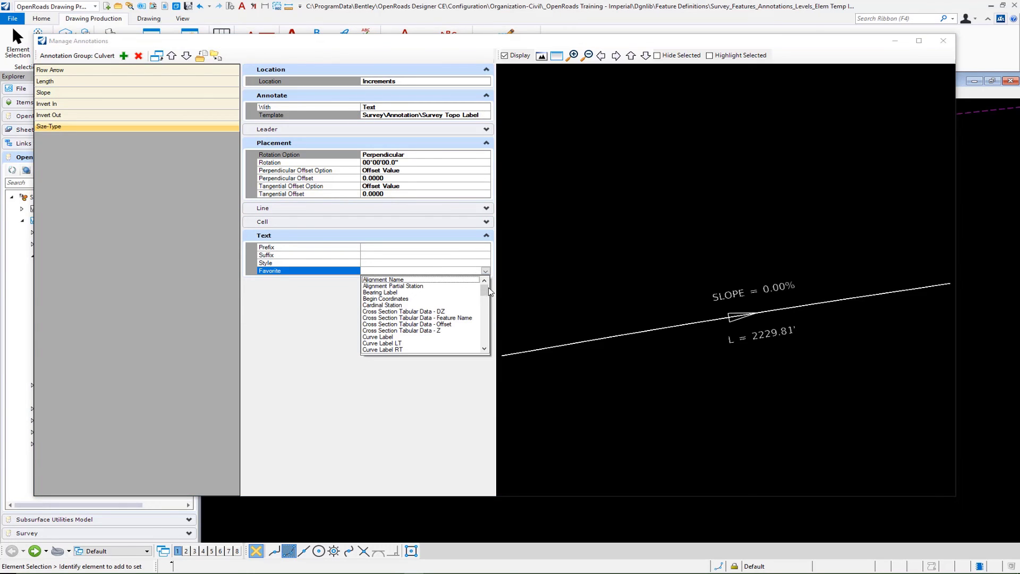
drag(483, 290, 480, 336)
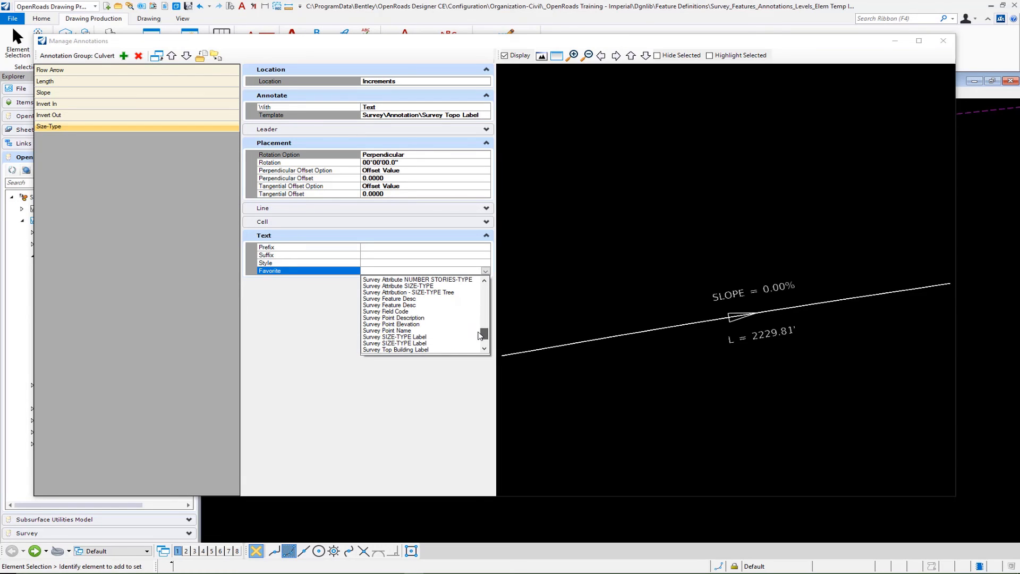
click(430, 339)
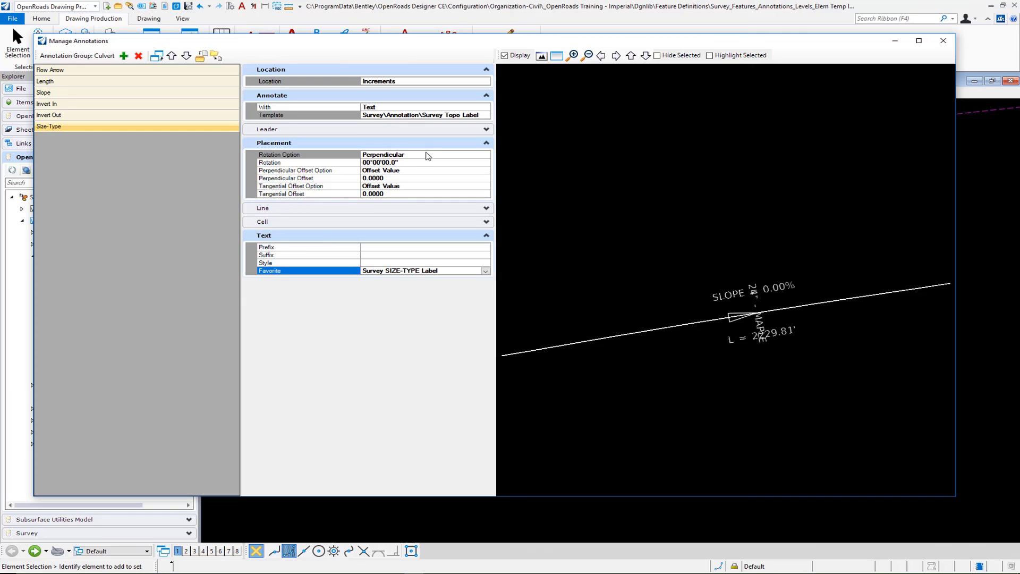
Make the label rotate tangent to the line with a -0.0165 perpendicular offset
click(461, 154)
click(485, 154)
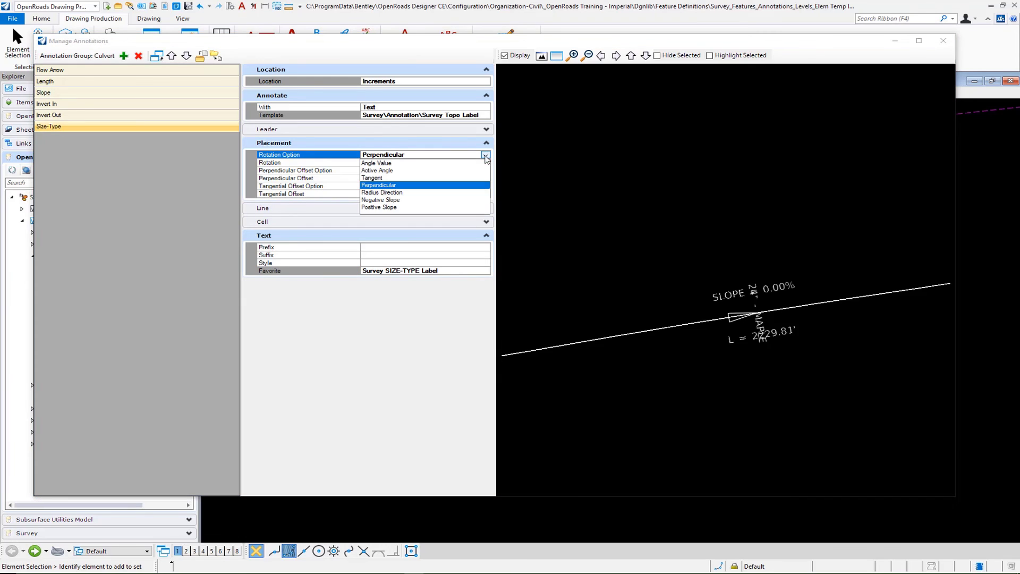
click(371, 178)
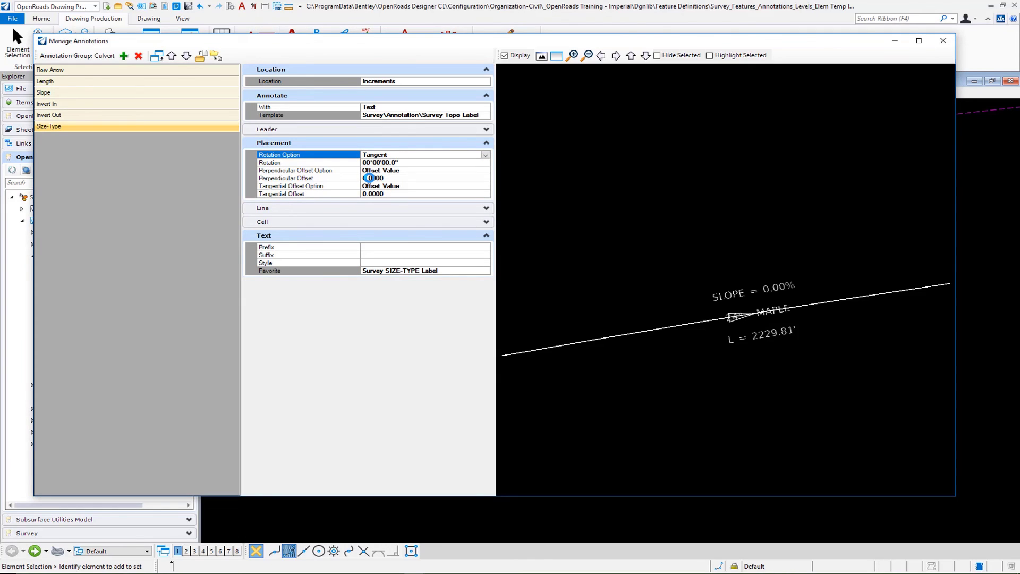
click(369, 178)
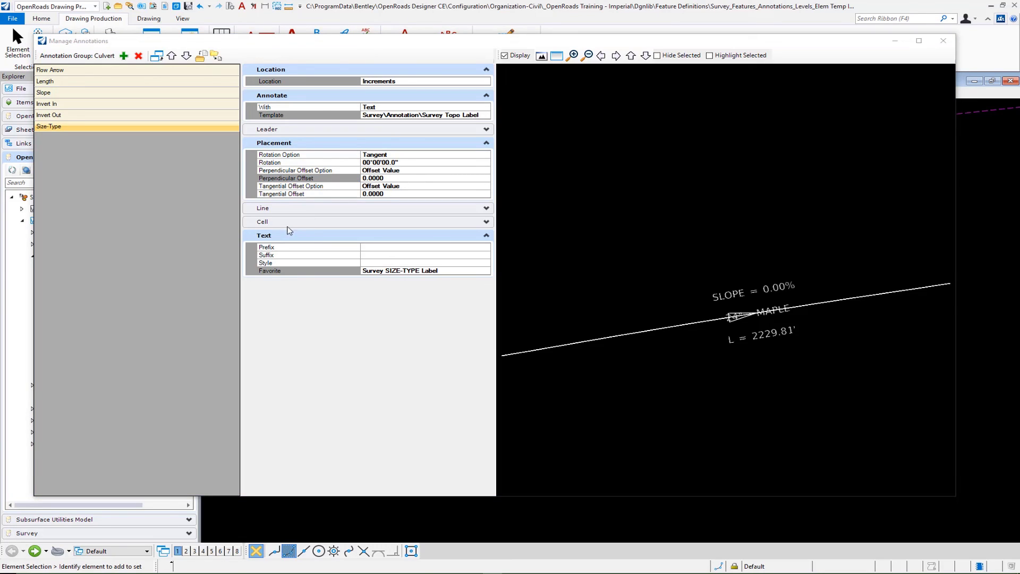
click(406, 178)
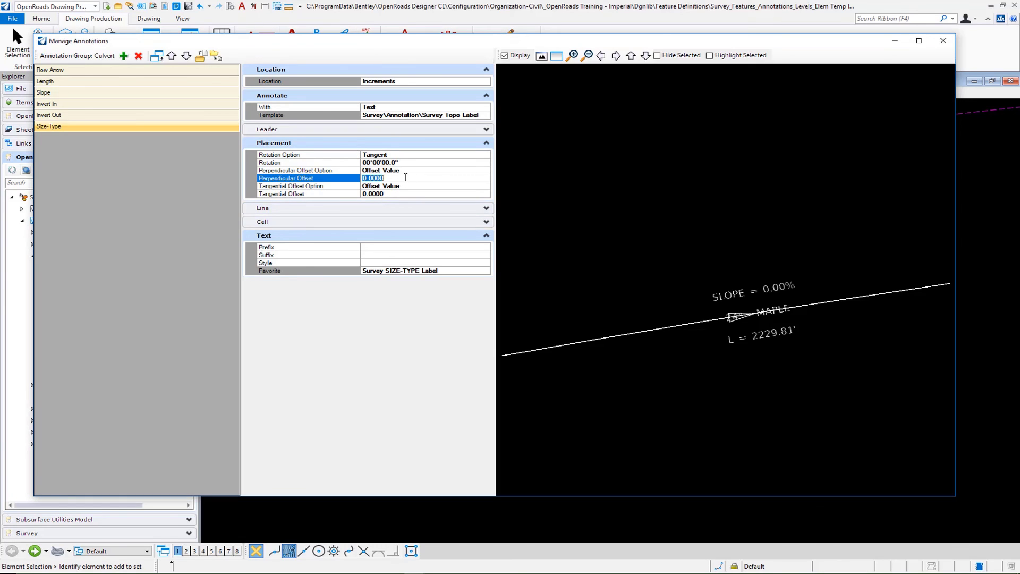
text(-0)
text(.0165)
key(Return)
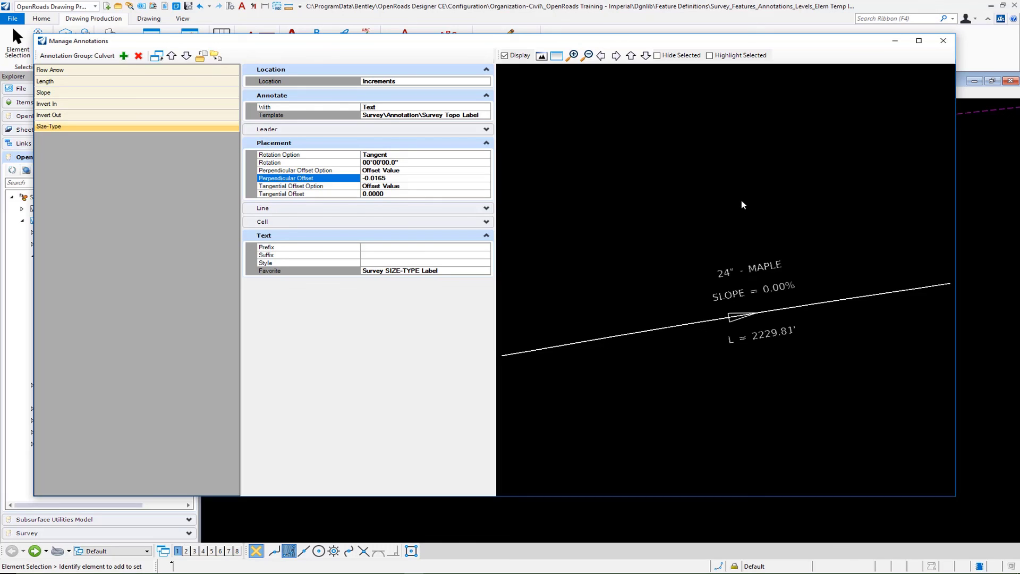
Close the annotation editor and open properties of E_Drng_Culvert under Feature Symbologies > Linear > Existing > Drainage
click(944, 41)
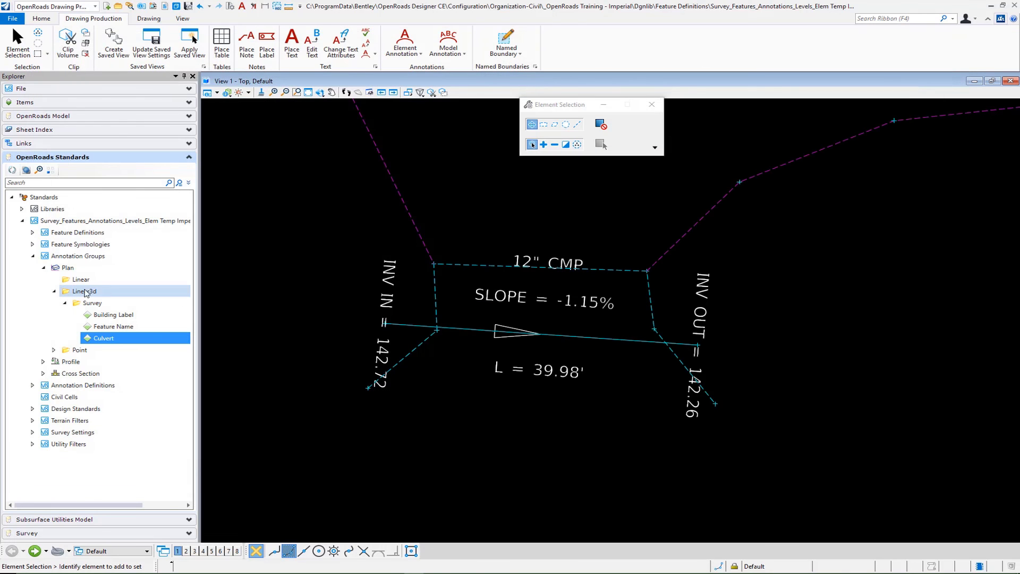
click(32, 244)
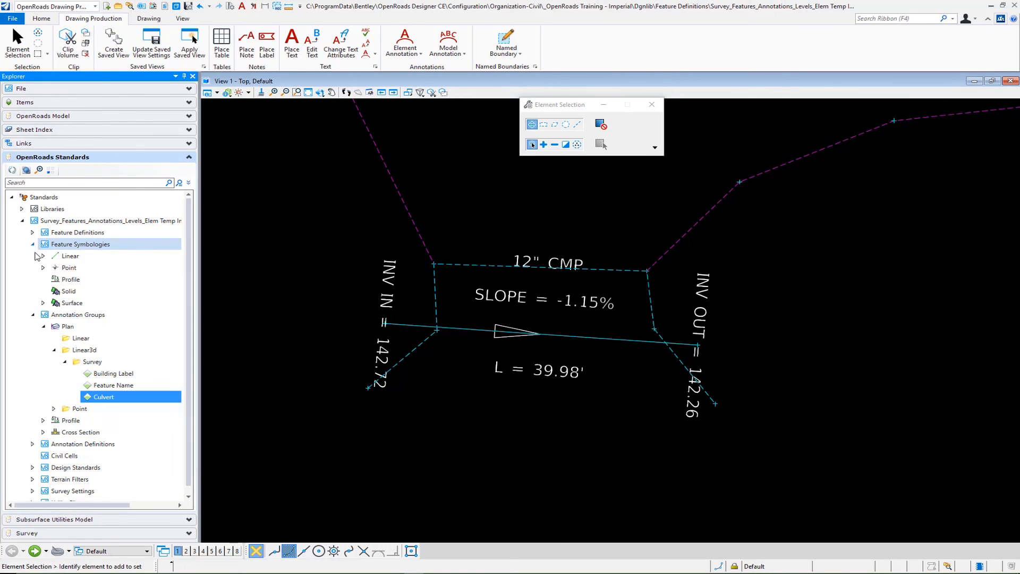
click(42, 257)
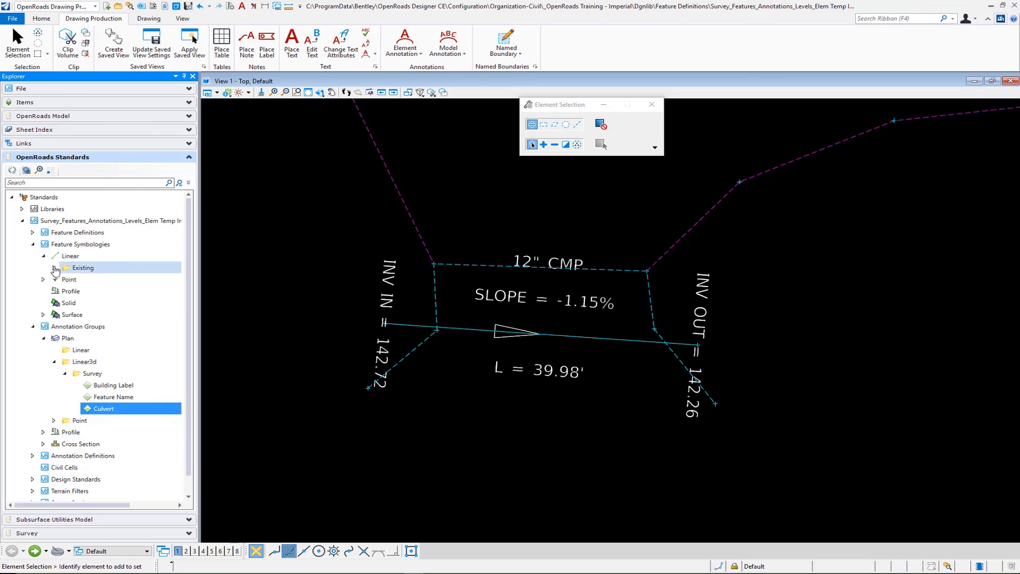
click(54, 268)
click(64, 292)
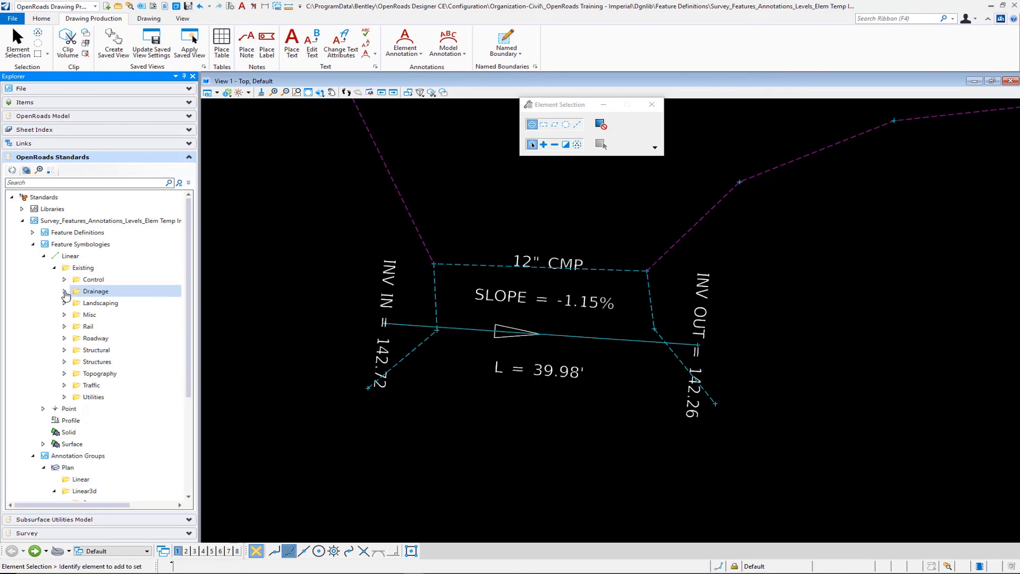
click(103, 315)
right_click(103, 314)
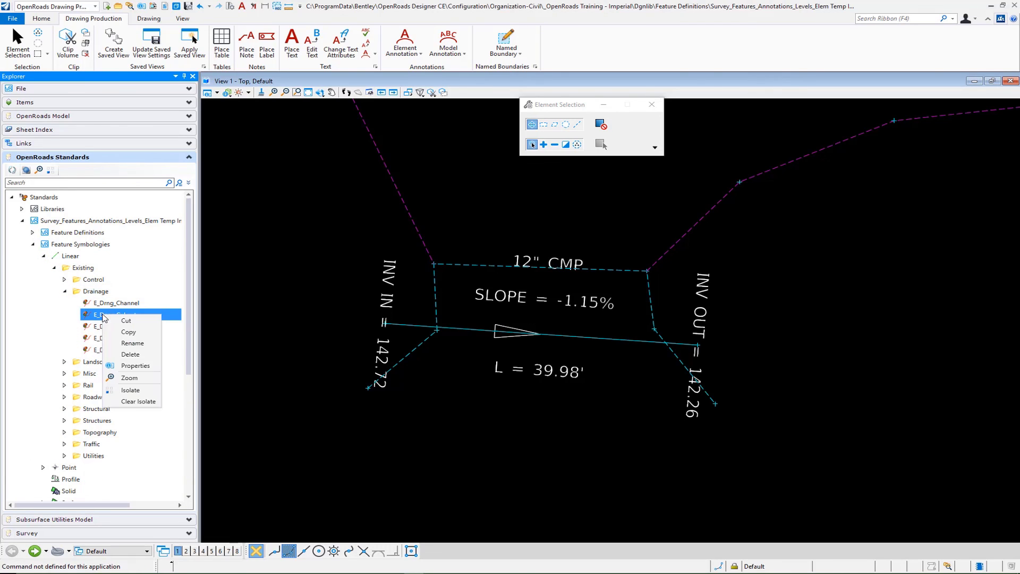
click(135, 366)
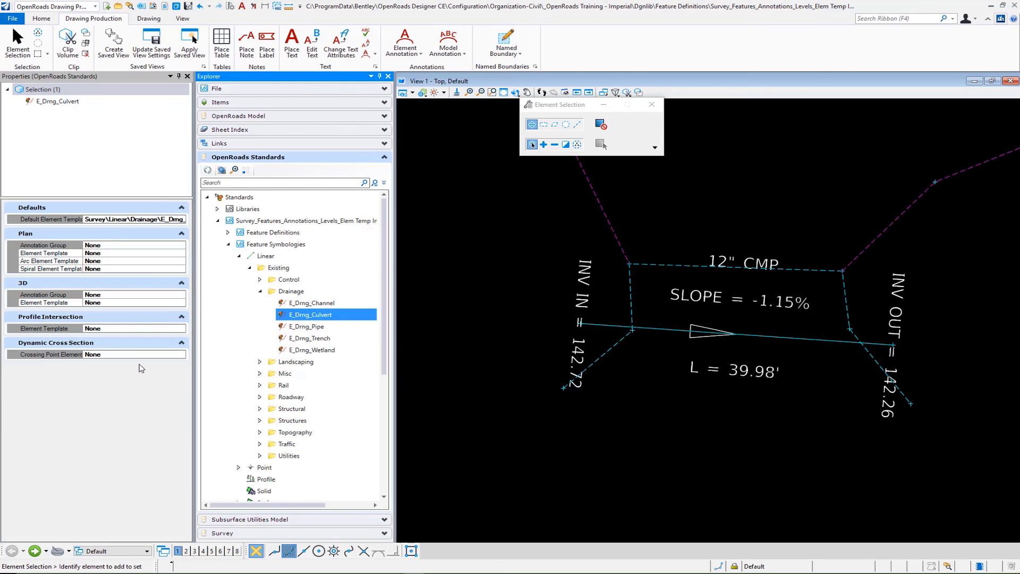
Set the 3D Annotation Group to Plan > Linear3d > Survey > Culvert
click(133, 296)
click(181, 294)
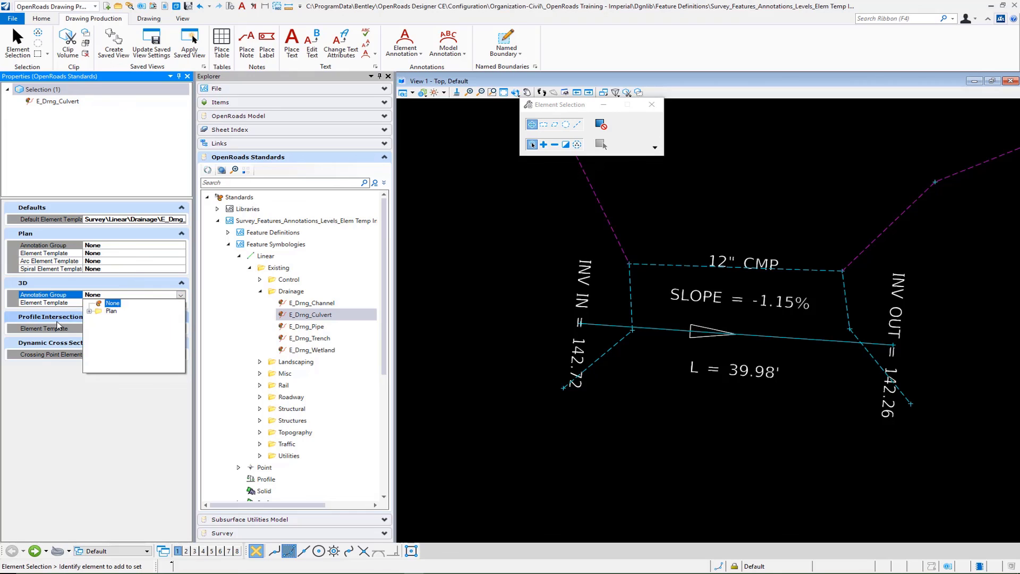
click(73, 321)
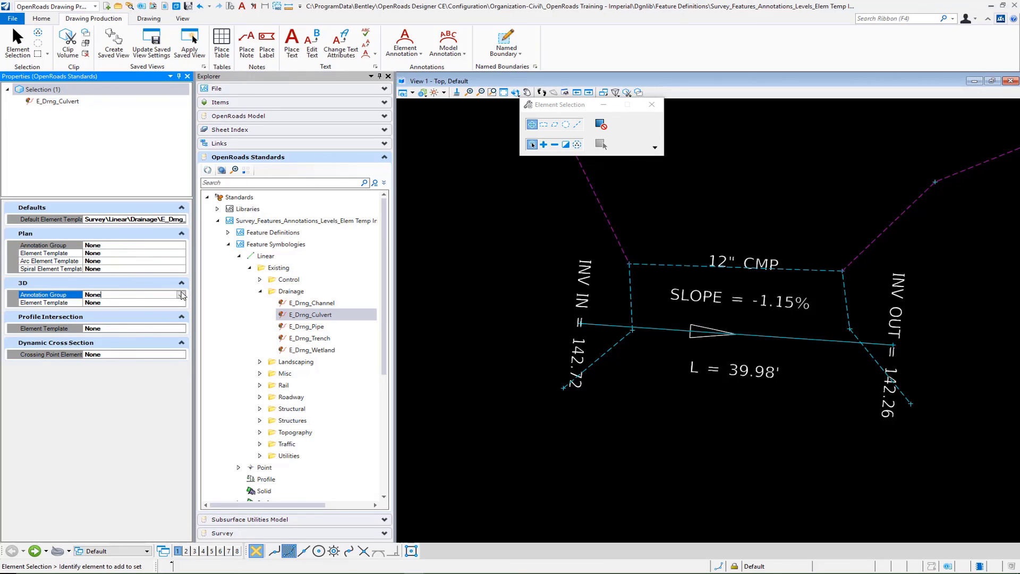
click(180, 295)
click(89, 311)
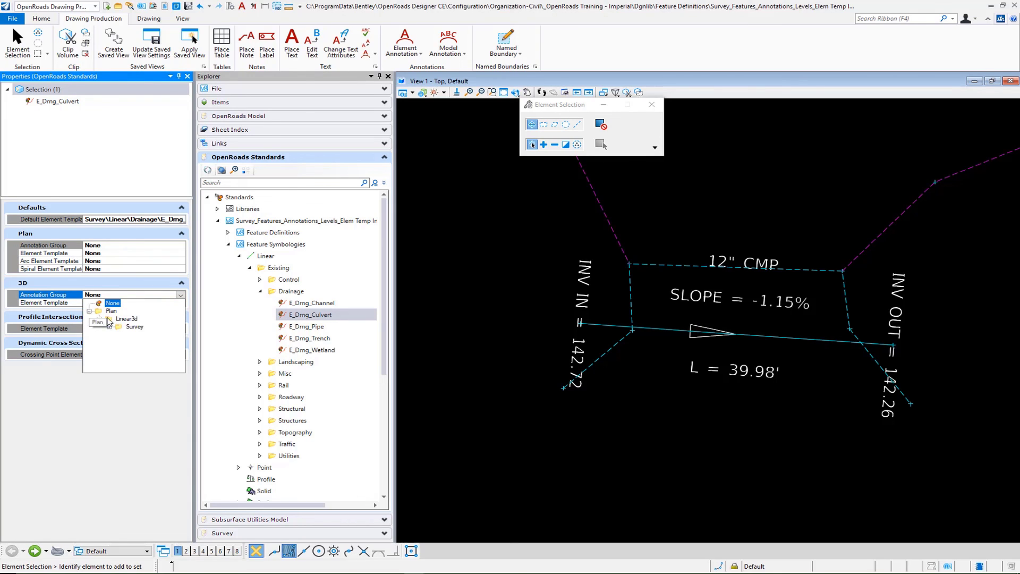
click(109, 326)
click(134, 326)
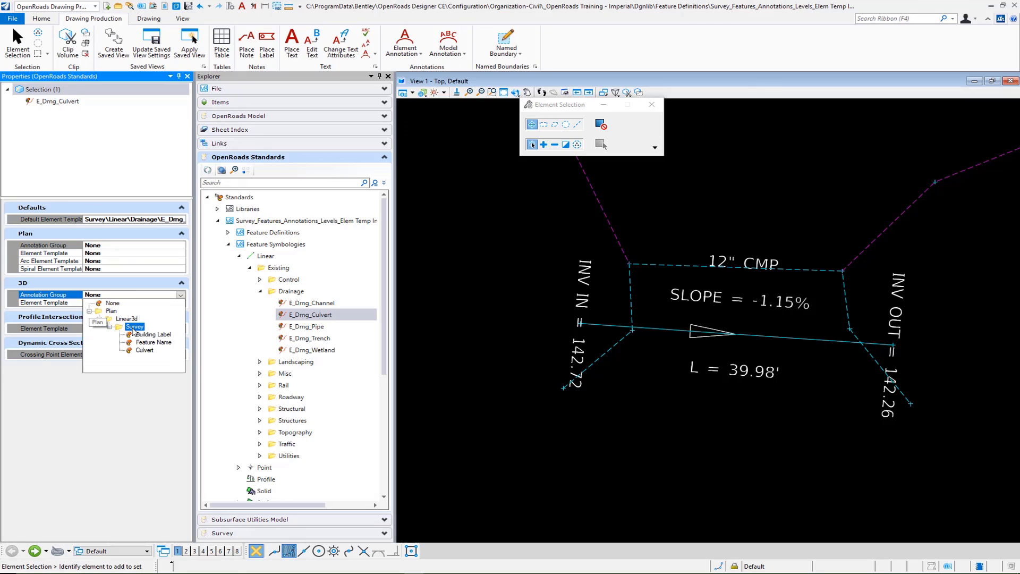
click(151, 351)
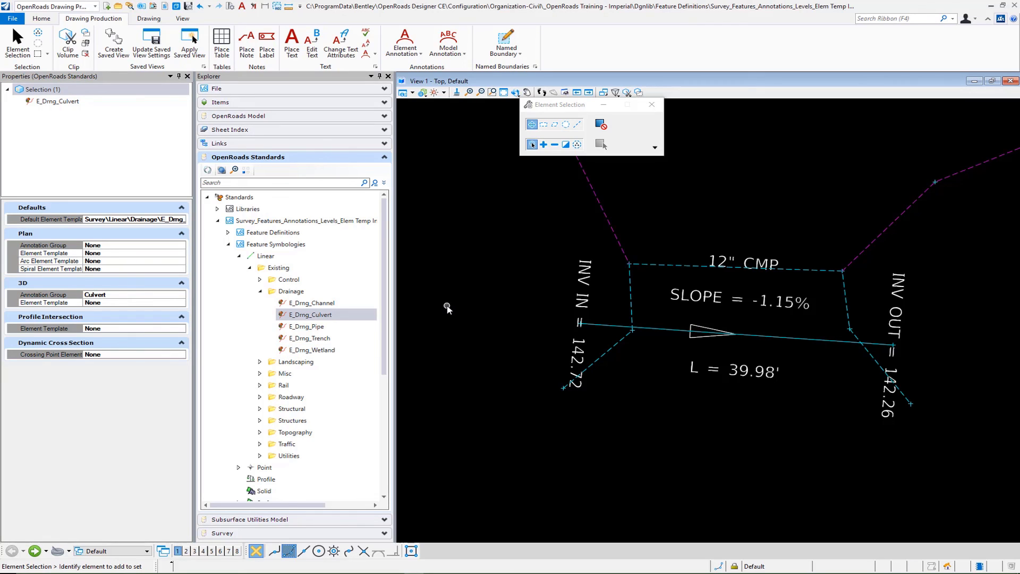